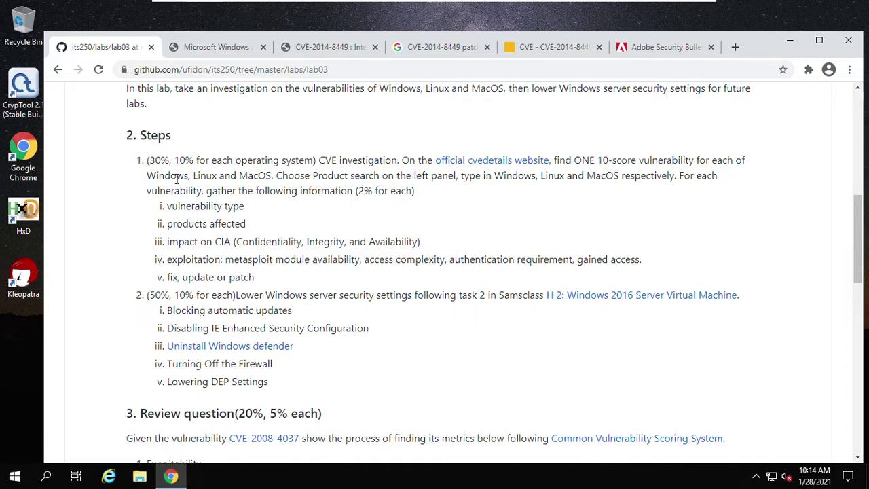
Step: Review the lab's CVE investigation instructions for Linux and MacOS alongside the CVE-2014-8449 details page
click(310, 53)
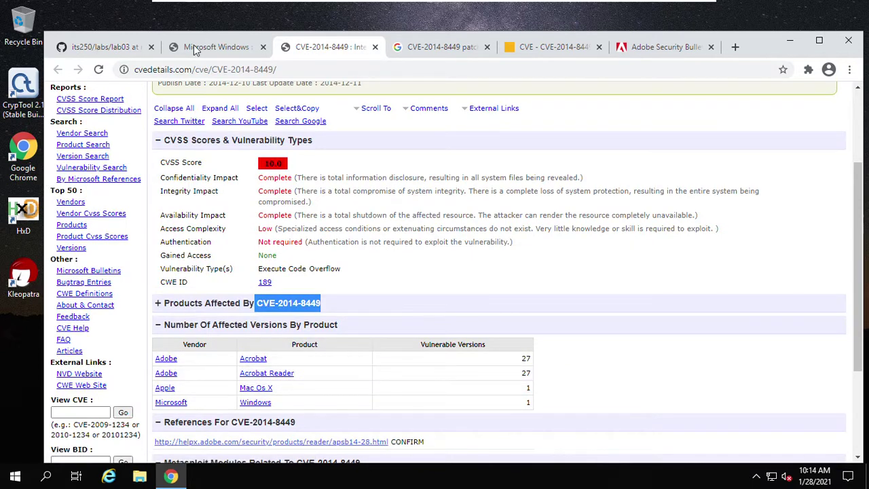
click(123, 47)
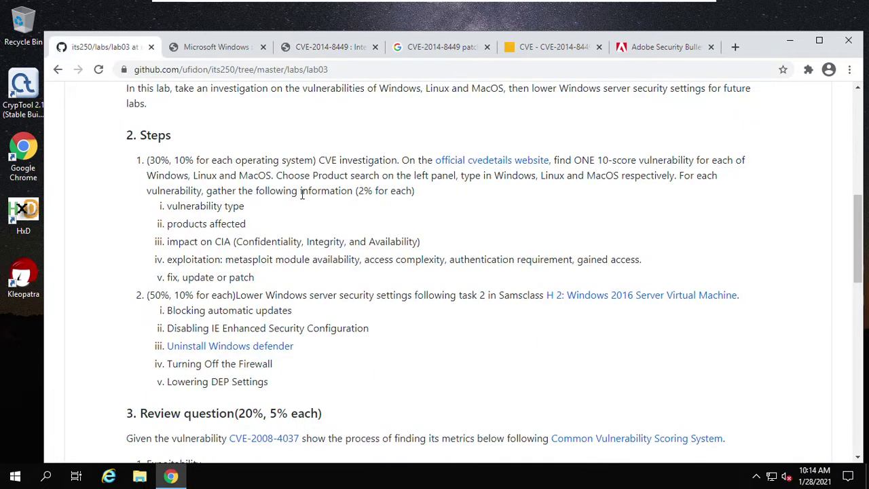
double_click(557, 177)
double_click(603, 175)
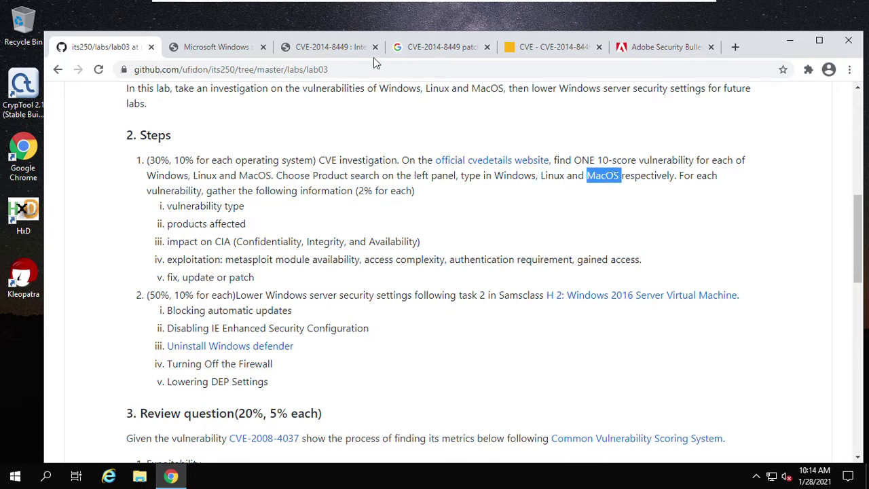
click(337, 47)
scroll(277, 153, up, 2)
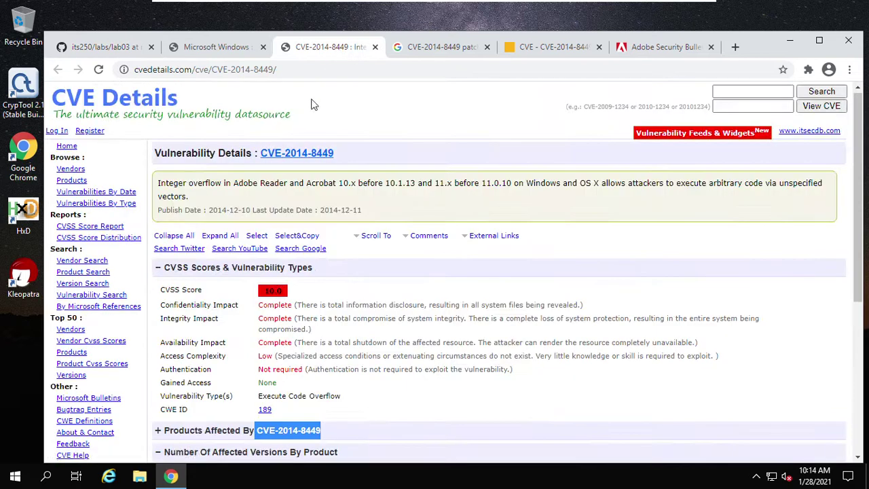
Step: Close every browser tab that follows the Microsoft Windows vulnerability list
click(213, 46)
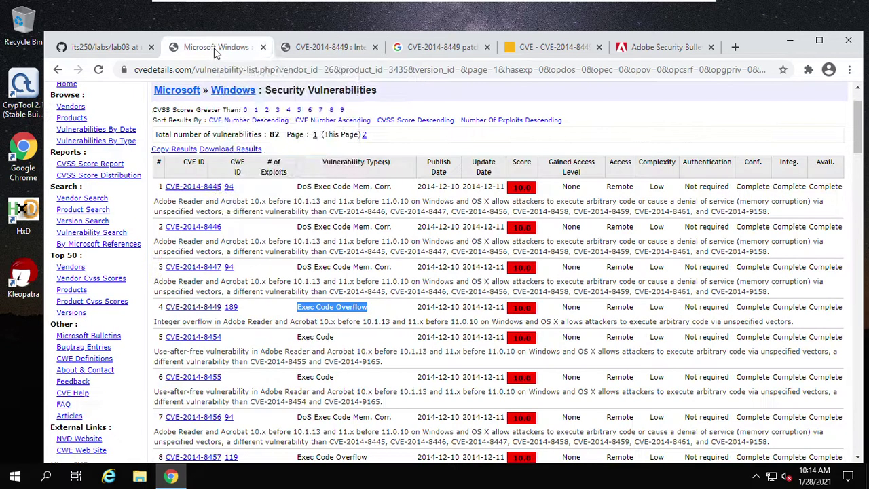
right_click(214, 49)
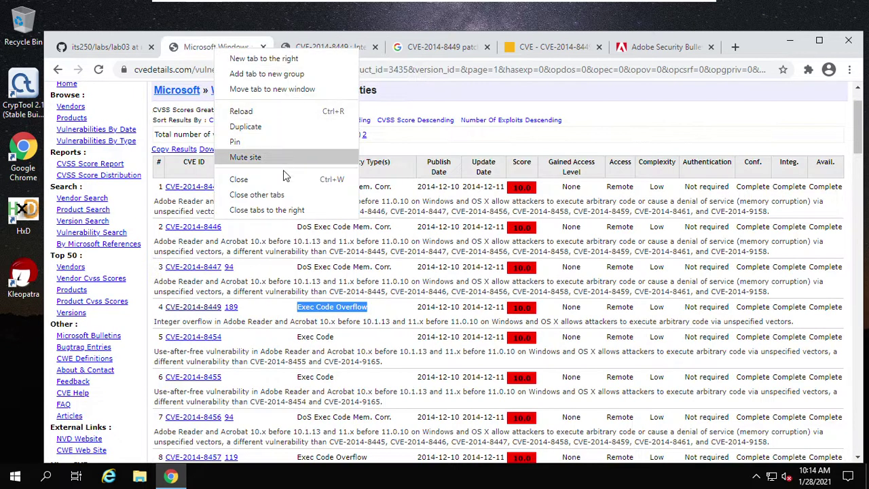
click(297, 211)
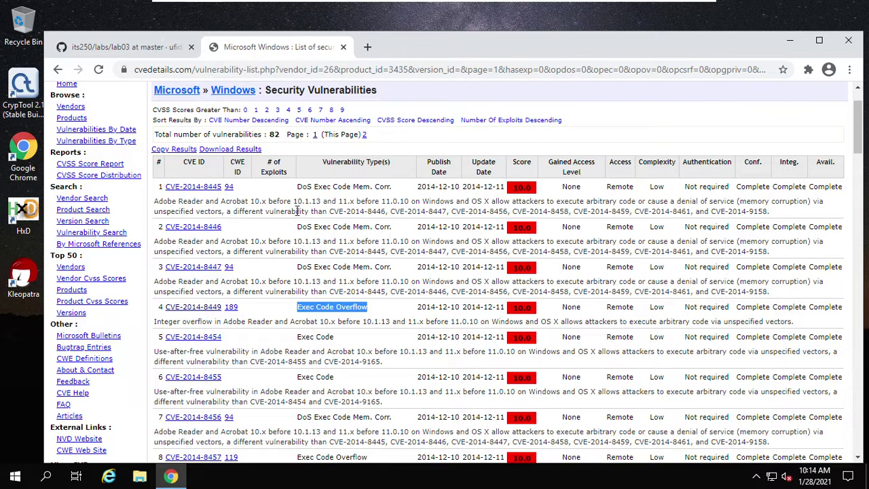
Step: Run a new CVE Details product search for Linux, restricted to the Operating System product type
scroll(312, 221, up, 1)
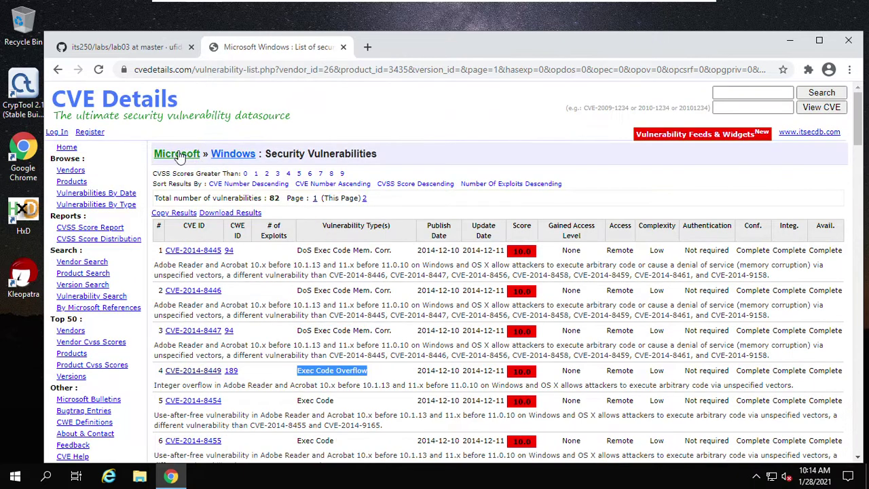
click(57, 69)
click(58, 69)
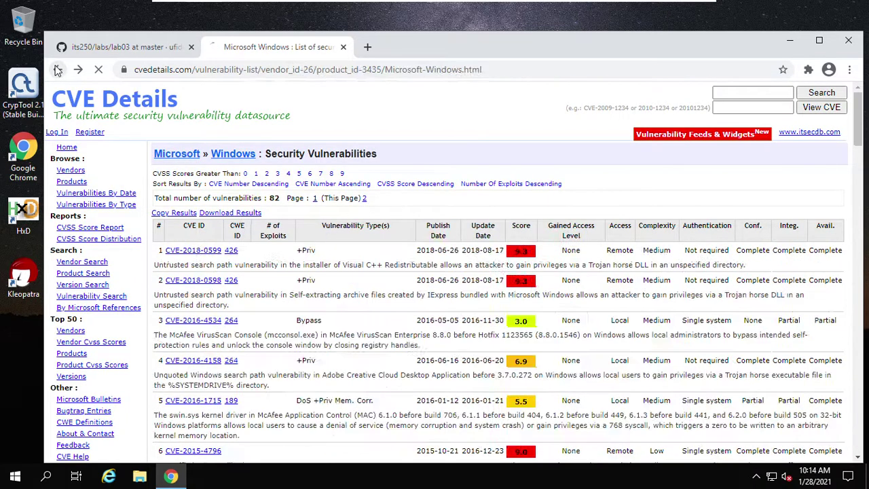
click(75, 182)
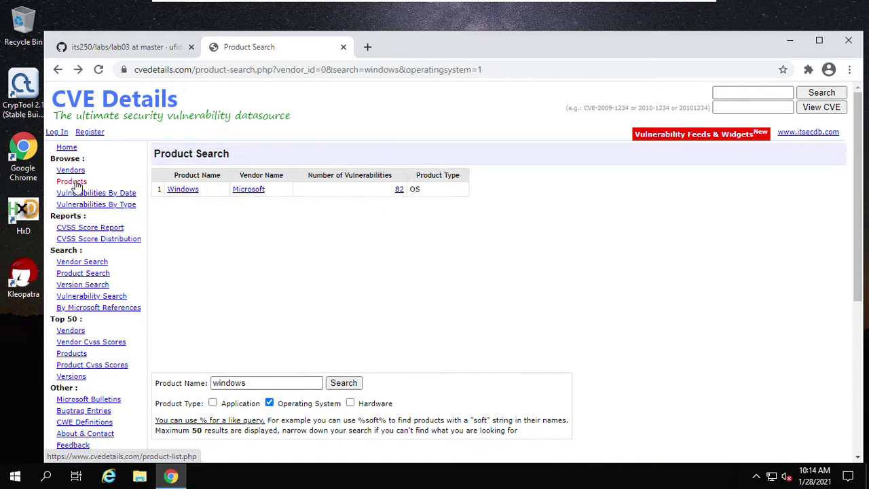
click(84, 274)
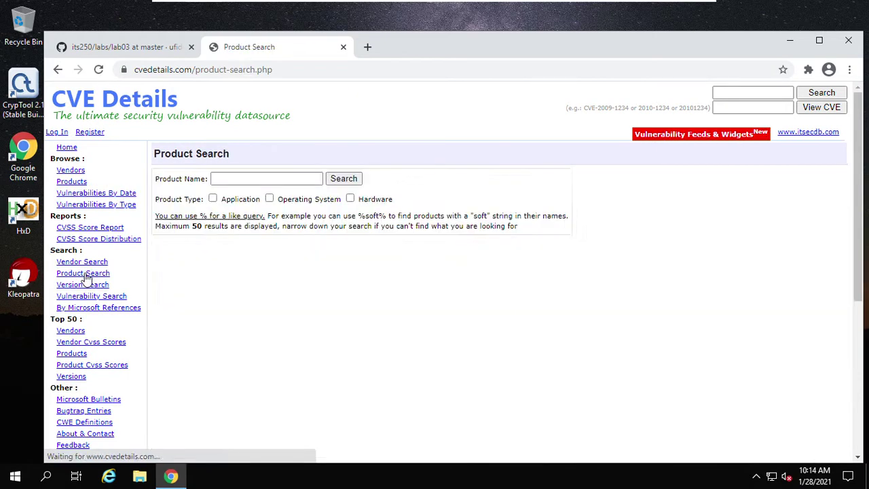
click(269, 199)
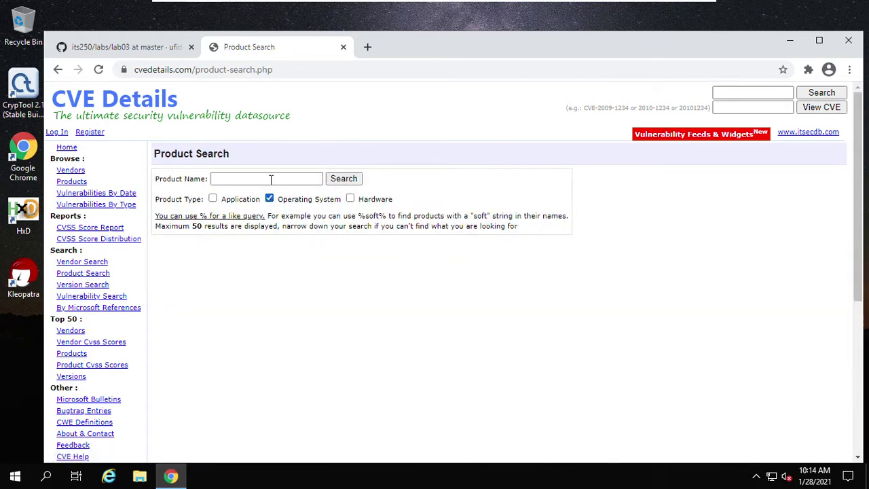
click(270, 176)
text(Linux)
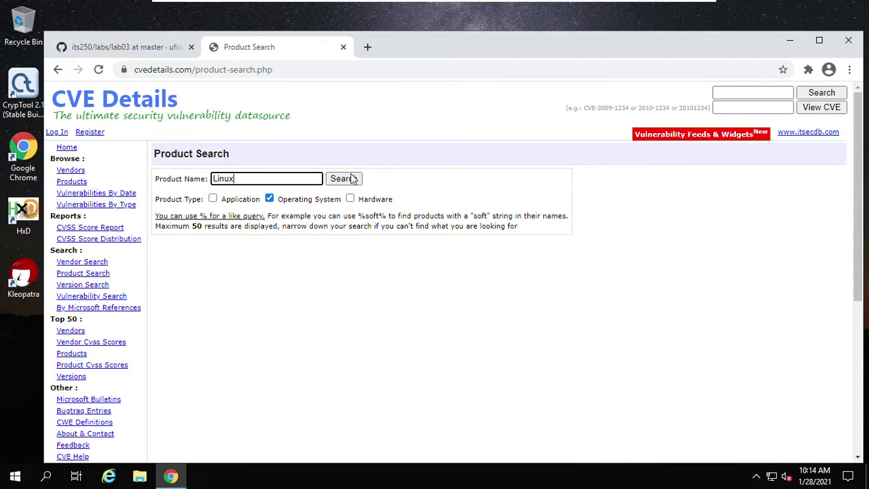
click(351, 179)
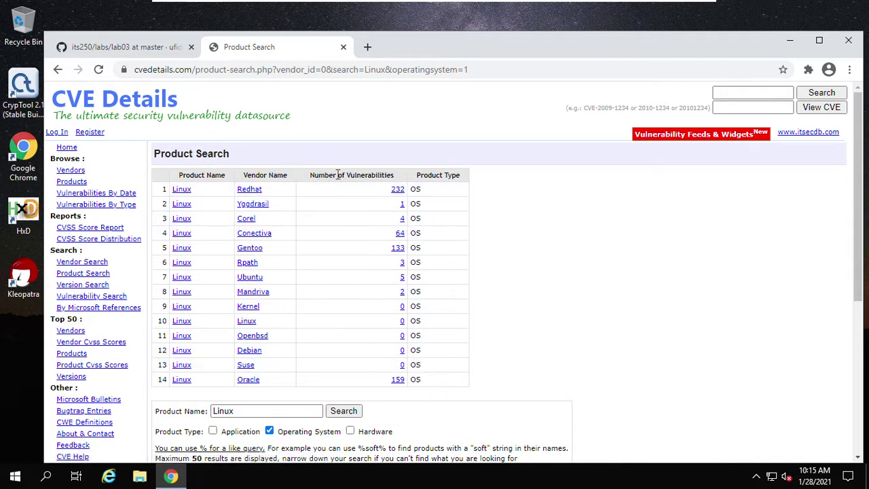
Step: Open the Redhat Linux vulnerability list, sort it by descending CVSS score, and examine the top-scoring entries
click(397, 190)
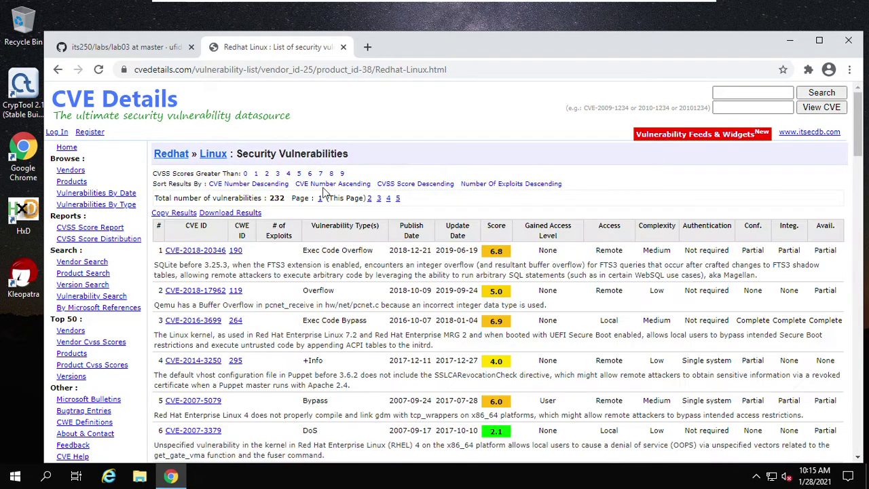
click(422, 184)
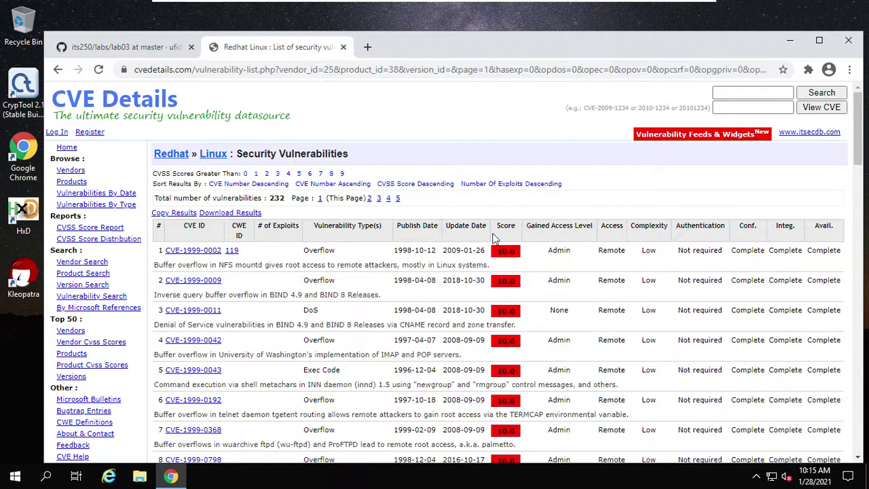
scroll(515, 368, down, 1)
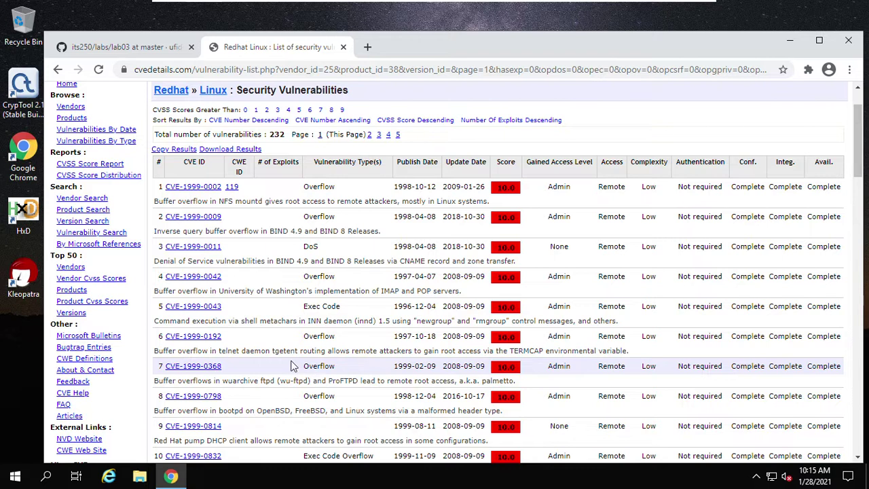
scroll(335, 361, down, 1)
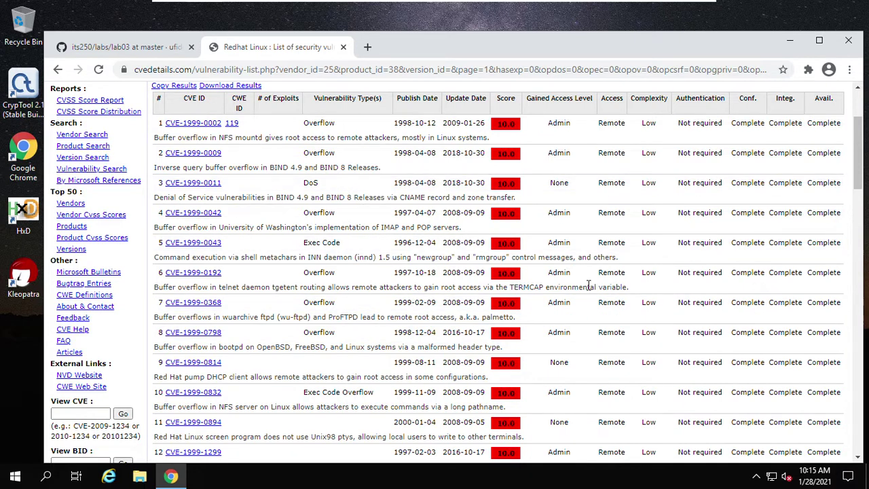
scroll(347, 301, up, 2)
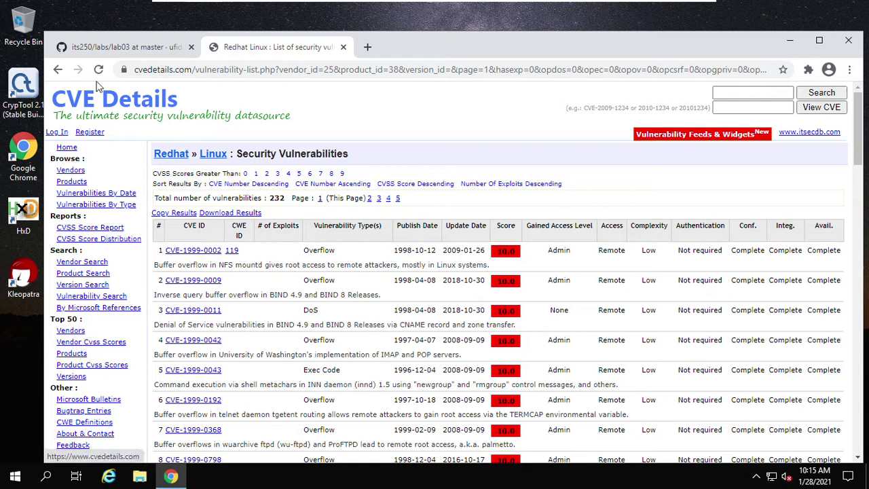
Step: Try a new product search for macos, restricted to the Operating System product type
click(80, 274)
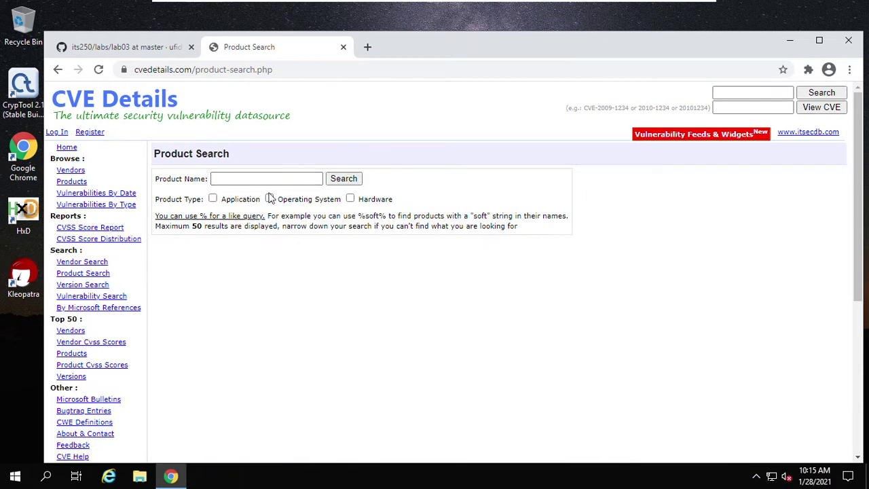
click(270, 198)
click(257, 178)
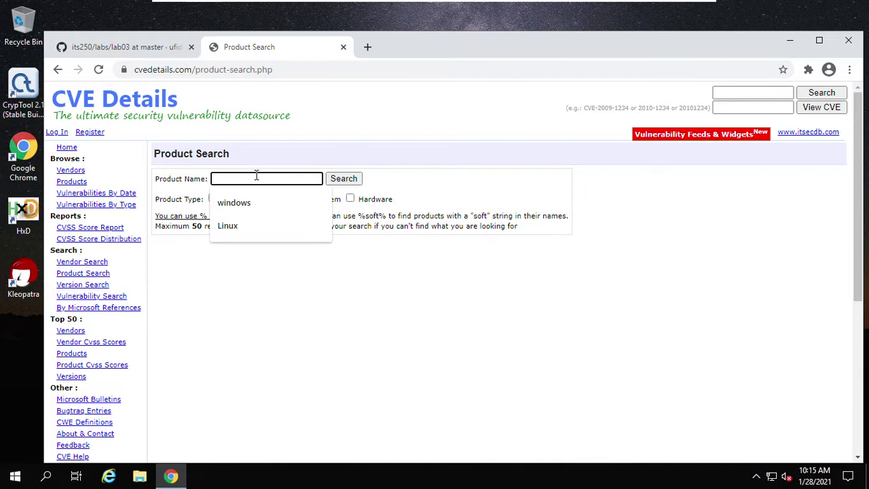
text(macos)
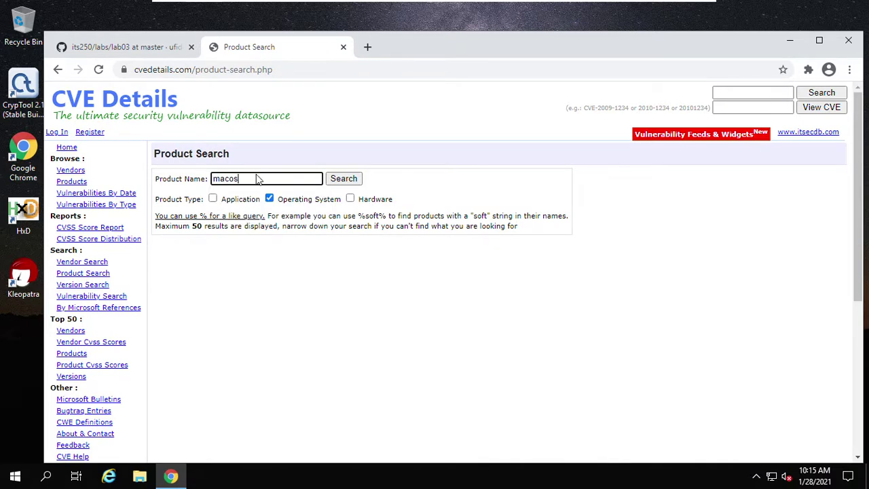
key(Return)
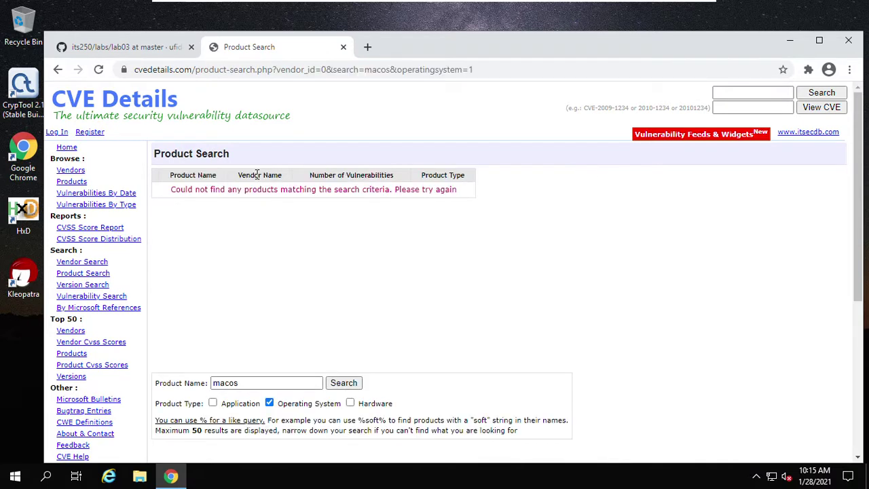
Step: Return to the product search form and try the product name mac among operating systems
click(59, 70)
double_click(271, 179)
text(mac)
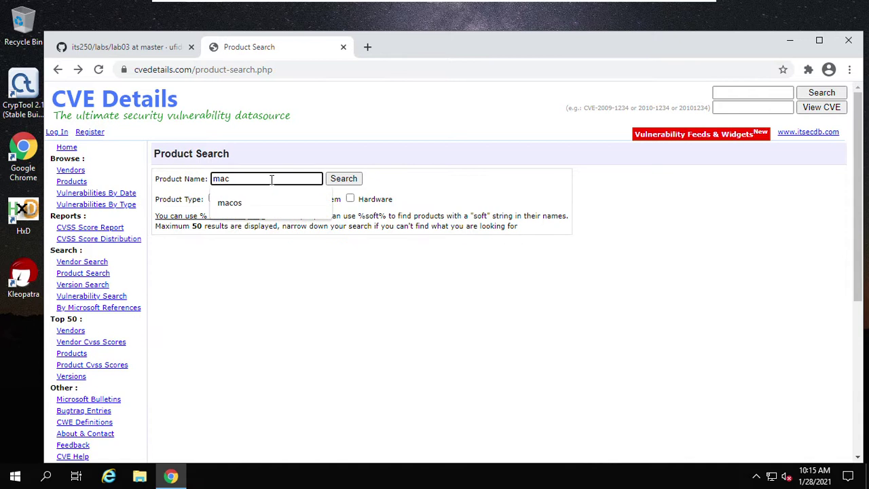
click(340, 179)
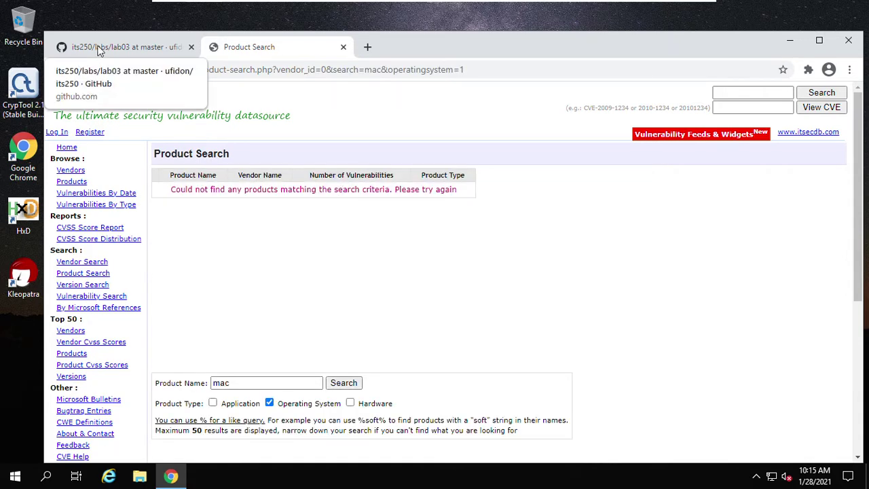
Step: Search the vendors for apple and open Apple's list of products
click(87, 265)
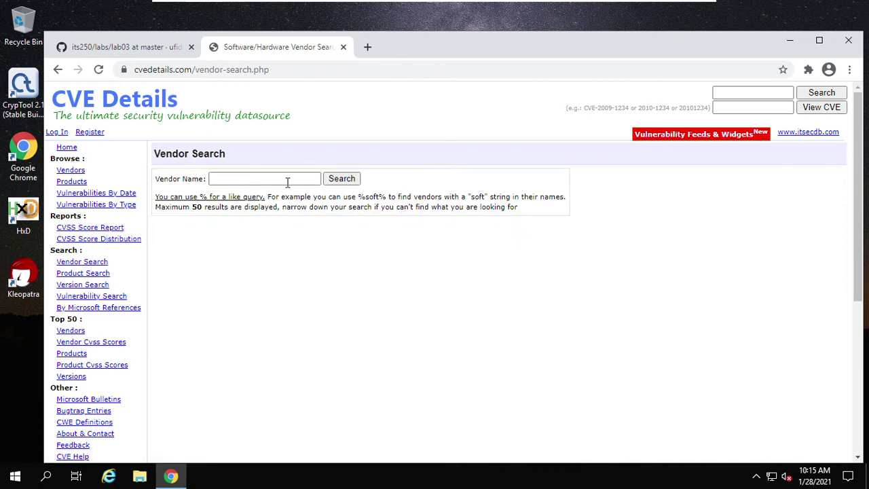
click(288, 178)
text(apple)
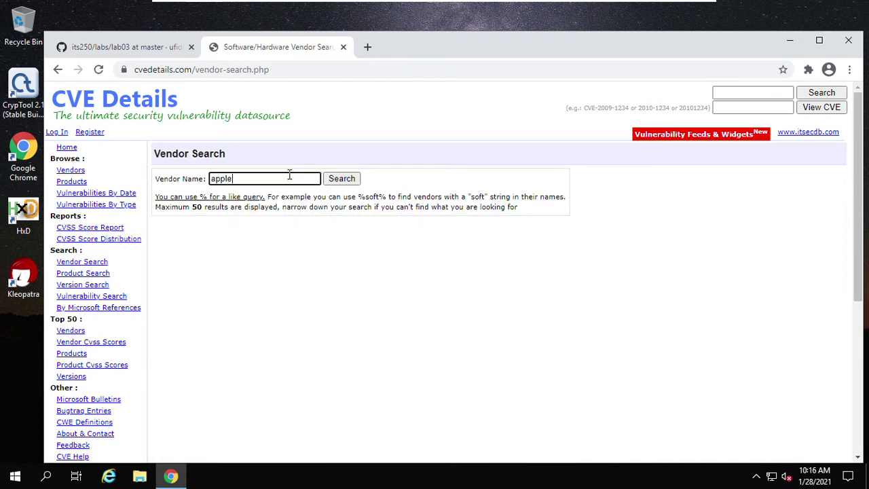
key(Return)
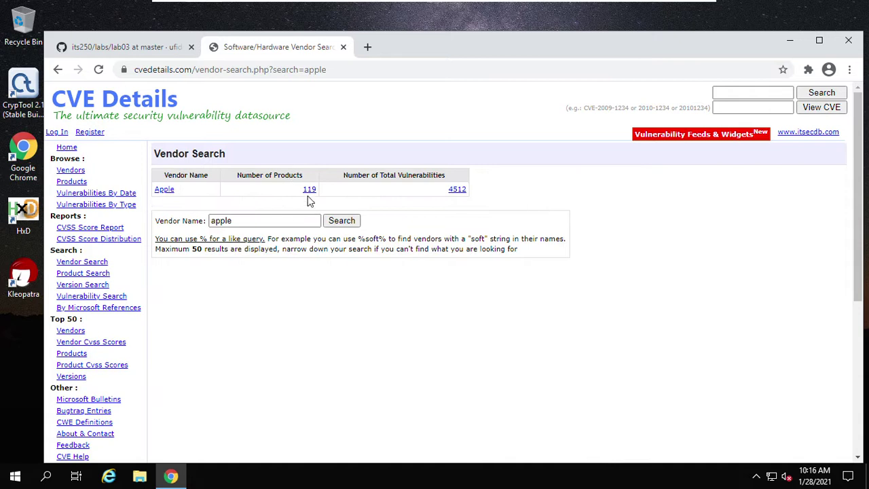
click(309, 191)
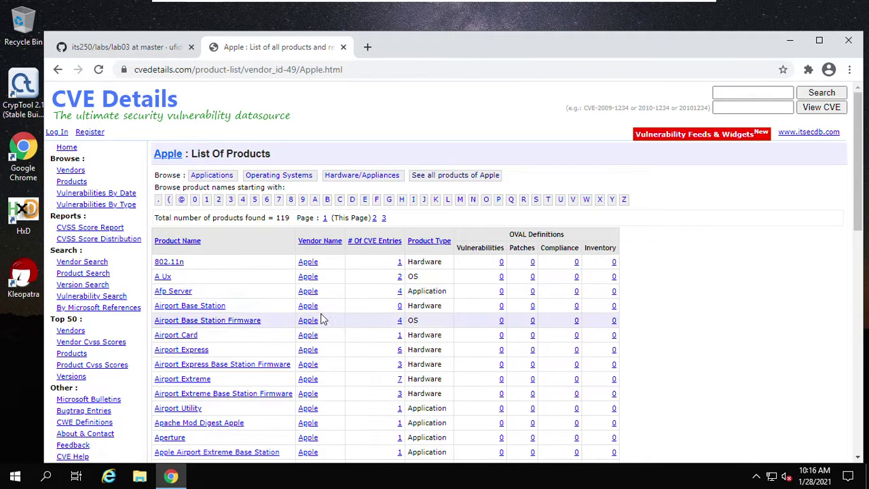
Step: Look through Apple's product list and go to its second page to find the Mac Os X operating system entry
scroll(374, 315, down, 3)
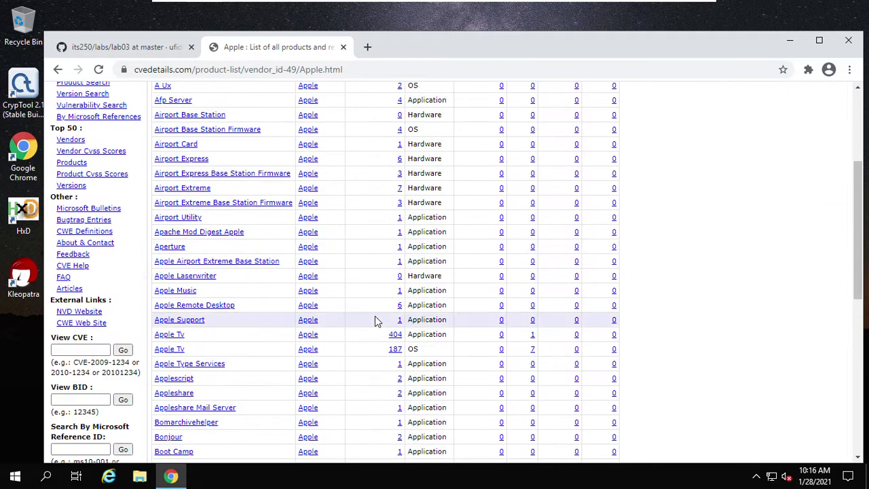
scroll(377, 321, down, 3)
scroll(377, 321, down, 3)
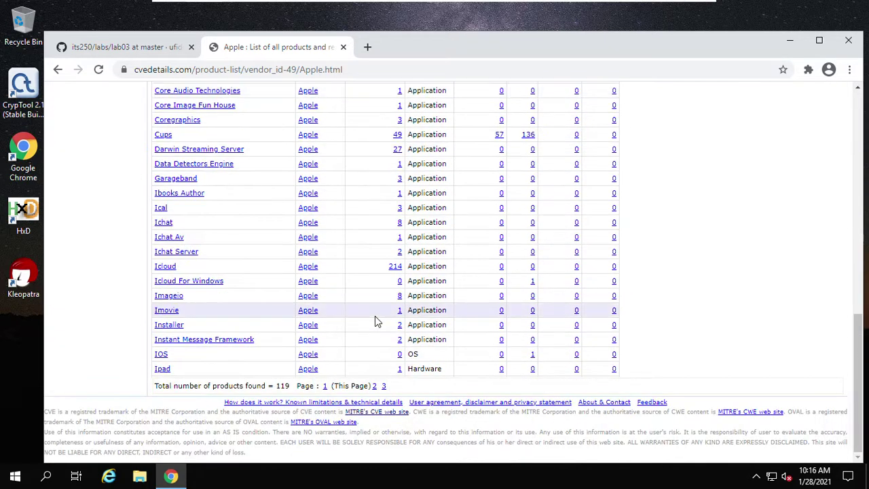
scroll(377, 320, up, 8)
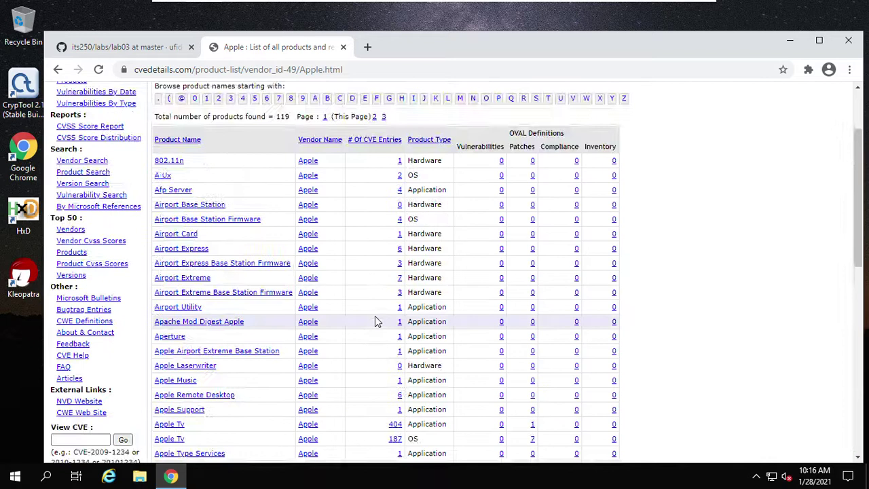
scroll(377, 321, down, 6)
scroll(377, 321, down, 3)
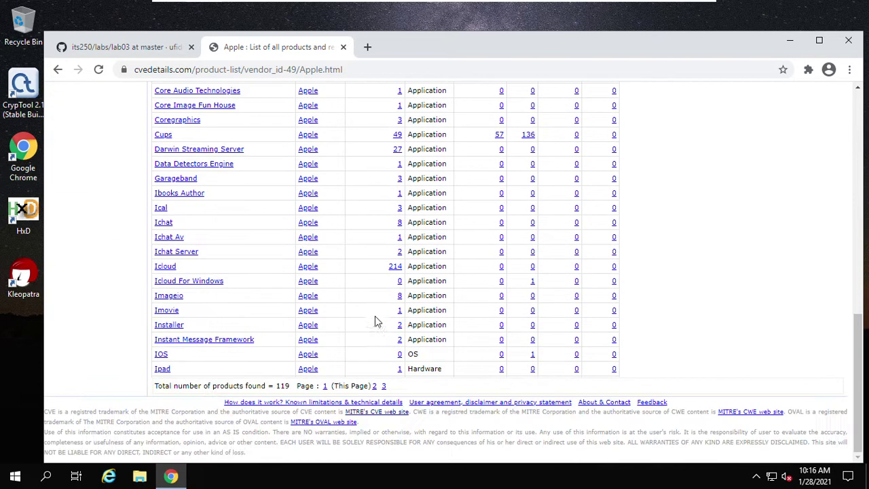
click(377, 385)
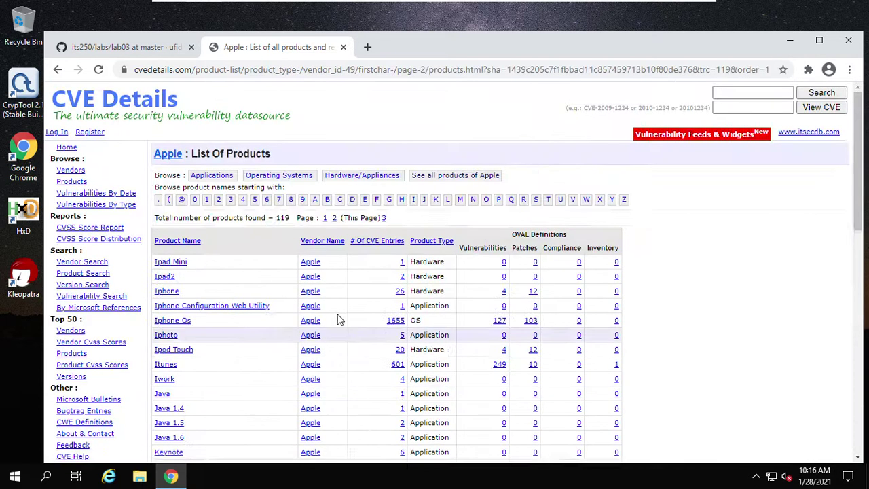
scroll(341, 319, down, 3)
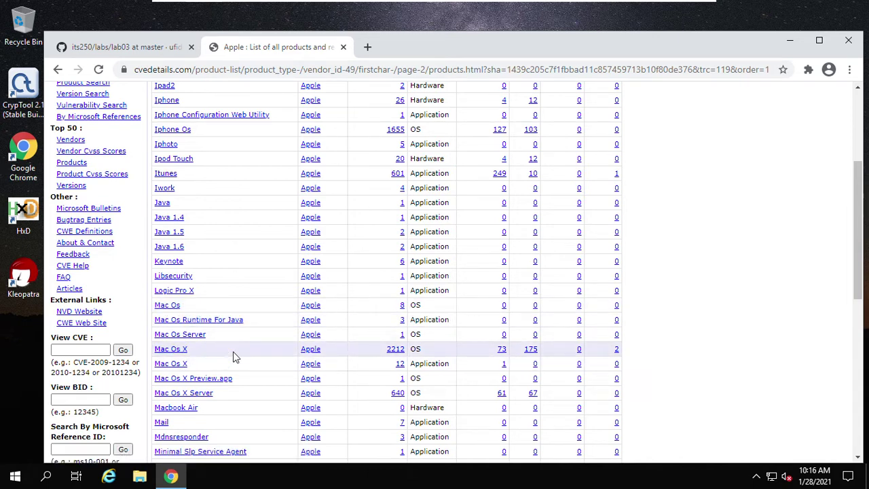
Step: Open the vulnerability list of the Mac Os X operating system entry and sort it by descending CVSS score
click(396, 349)
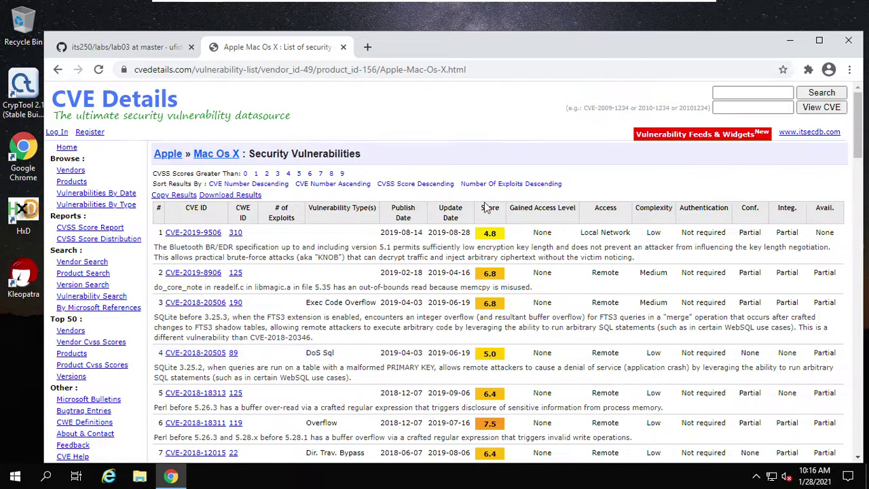
click(411, 184)
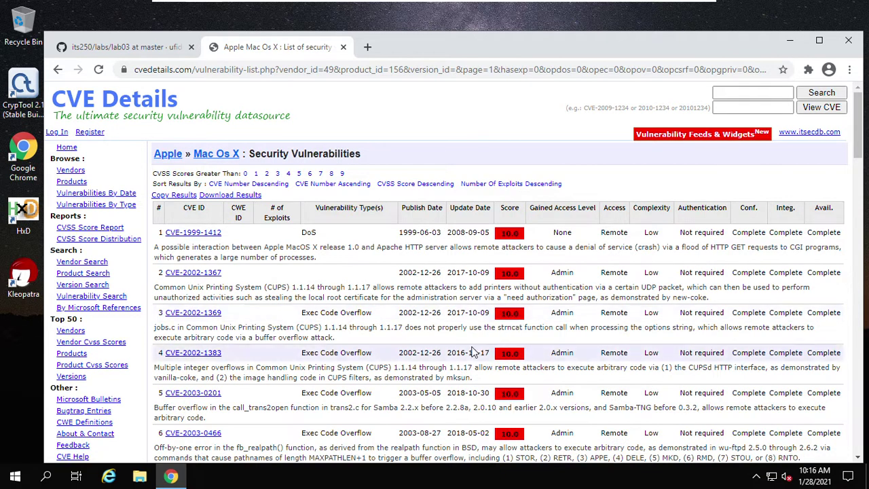
scroll(389, 362, down, 2)
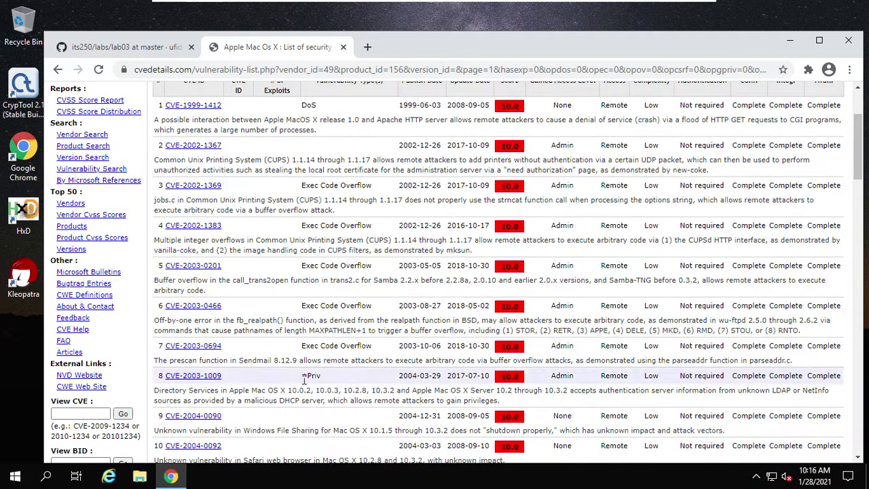
Step: Return to the lab03 instructions and open the linked H 2: Windows 2016 Server Virtual Machine guide in a new tab
click(134, 48)
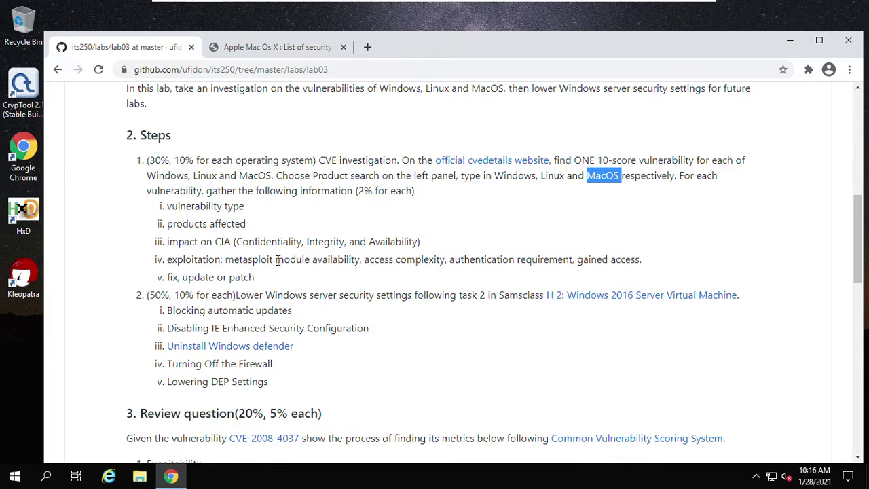
scroll(278, 260, down, 1)
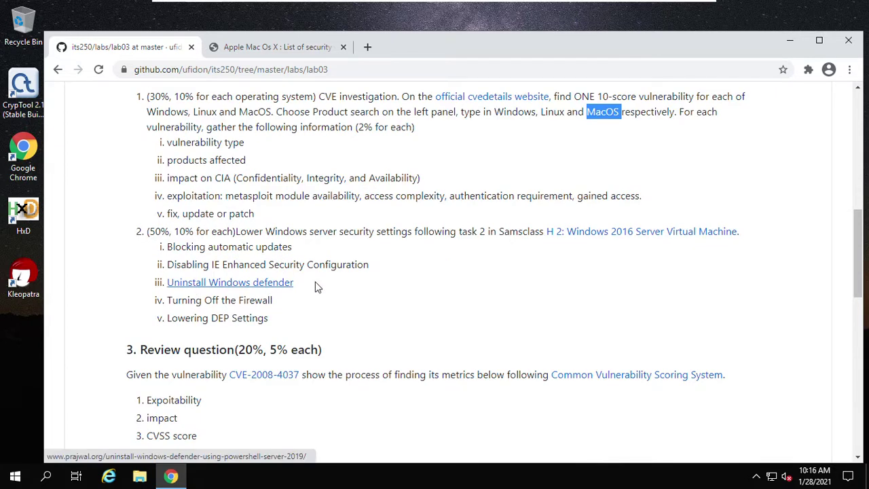
right_click(581, 233)
click(597, 239)
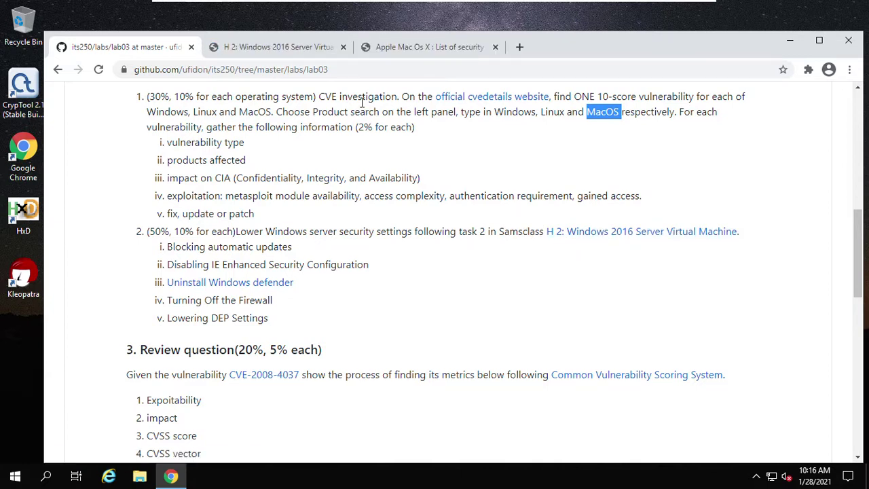
click(285, 47)
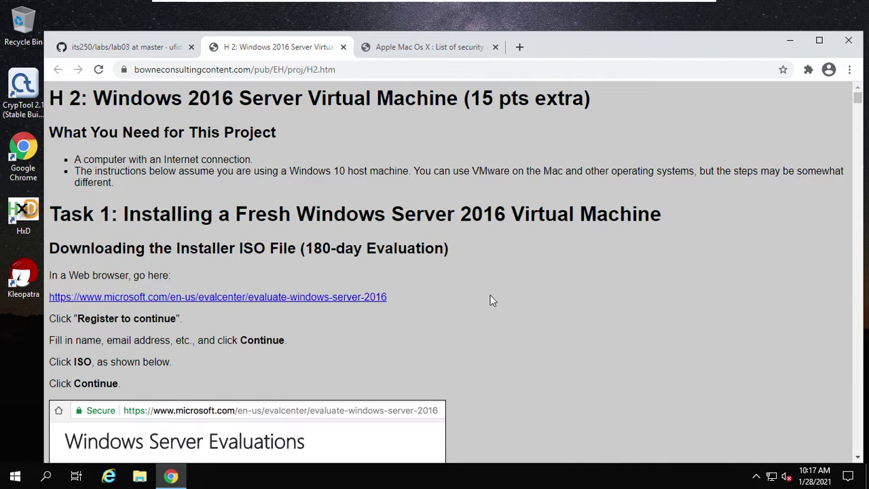
Step: Find the Task 2: Lowering Security Settings section in the Windows 2016 Server guide
scroll(637, 316, down, 15)
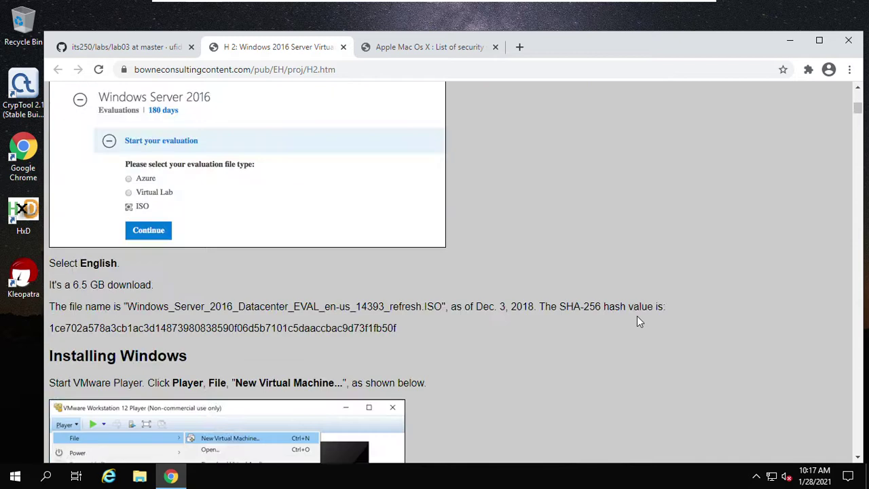
scroll(636, 316, down, 20)
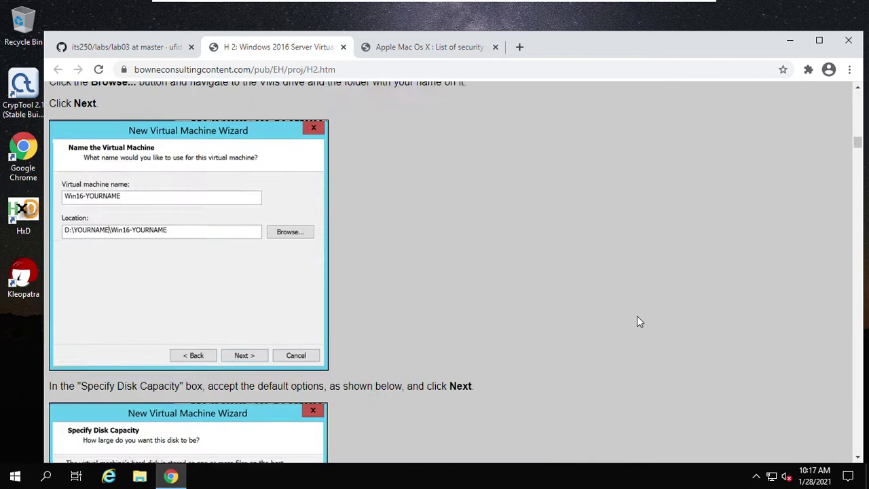
scroll(636, 317, down, 20)
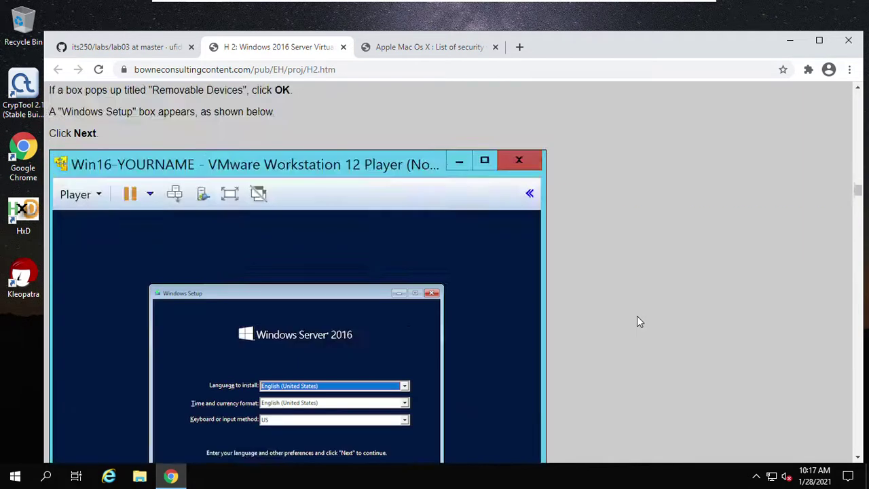
scroll(636, 322, down, 12)
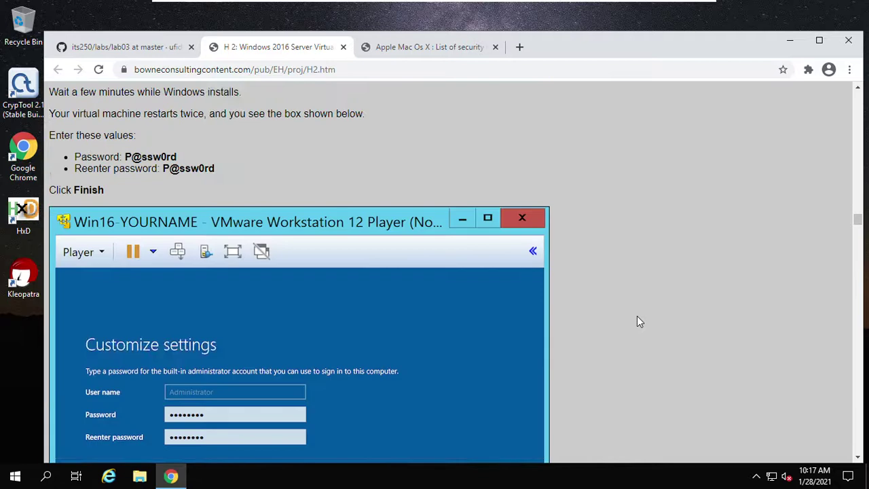
scroll(637, 322, down, 10)
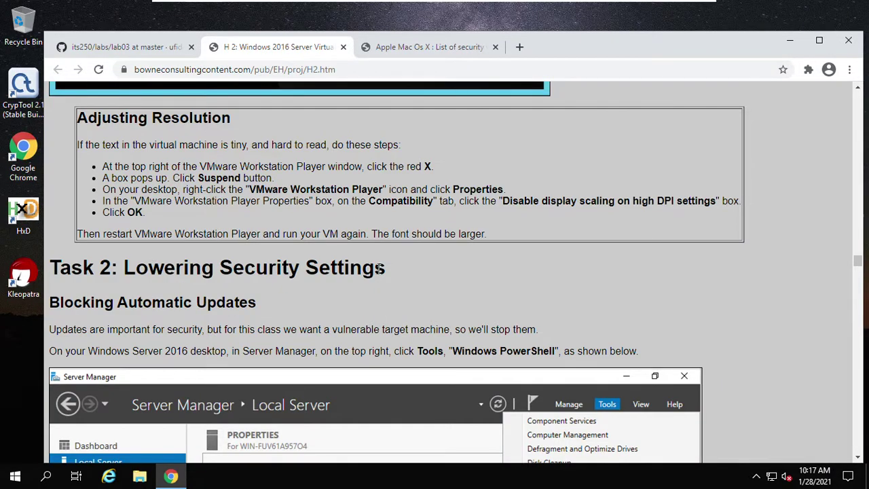
Step: Go back to the lab03 instructions and open the Uninstall Windows defender article in a new tab
click(114, 54)
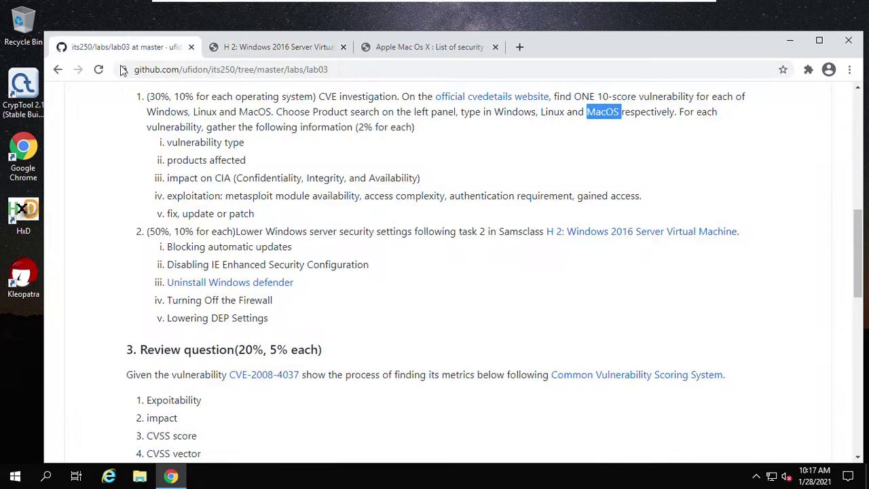
scroll(338, 267, down, 1)
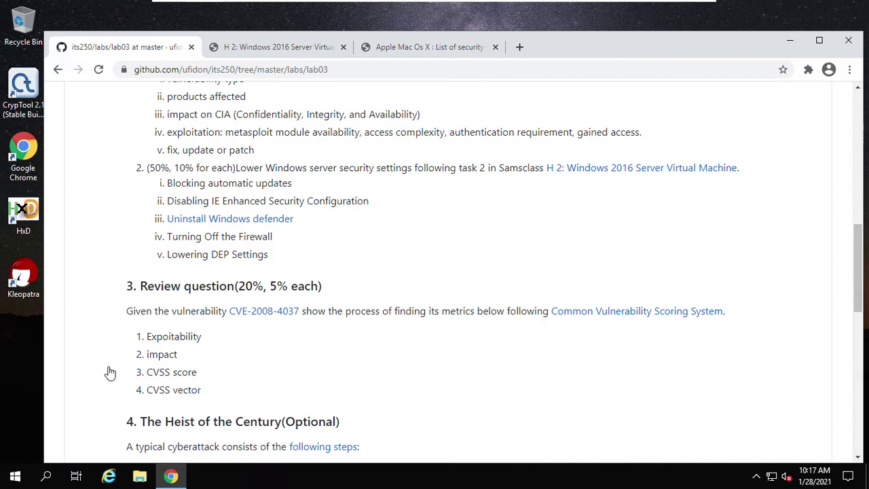
right_click(250, 224)
click(261, 229)
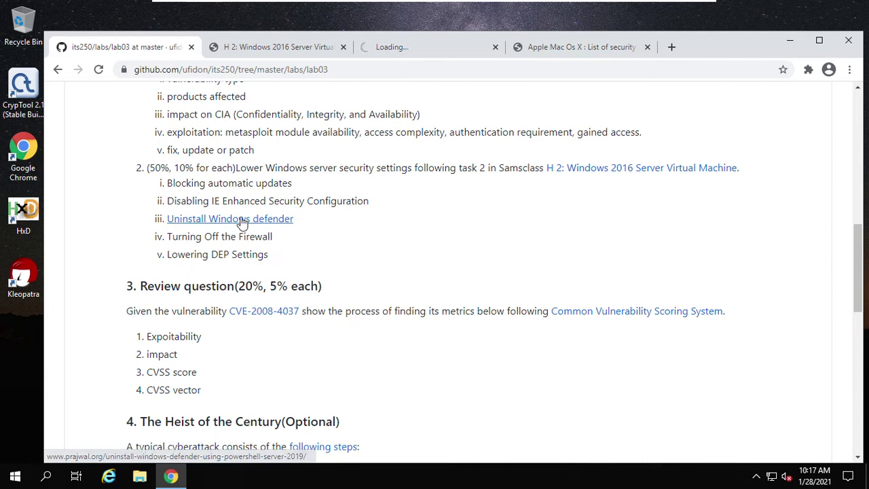
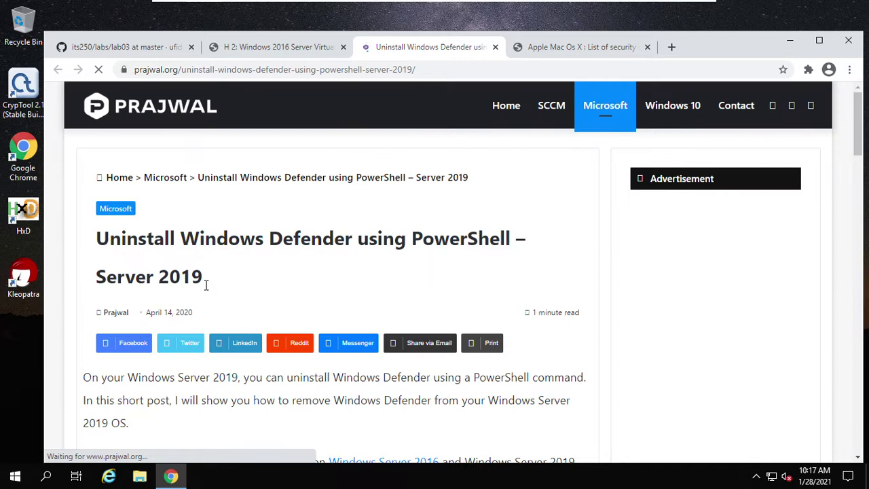
Step: Return to the lab03 instructions and review the server security settings to lower, starting with blocking automatic updates
click(143, 47)
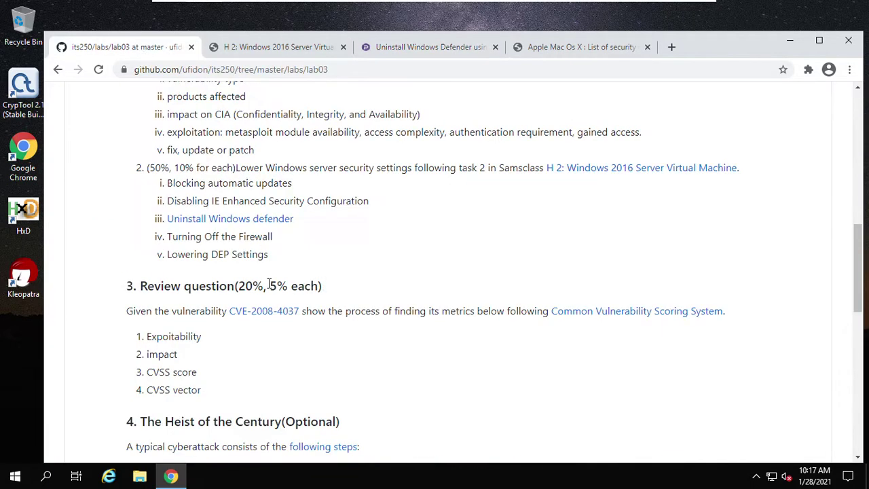
drag(178, 184, 285, 184)
click(217, 374)
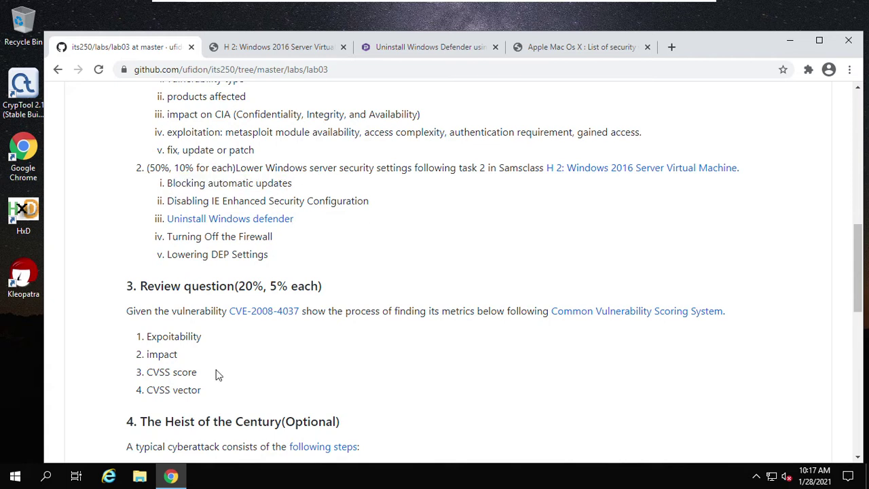
click(23, 395)
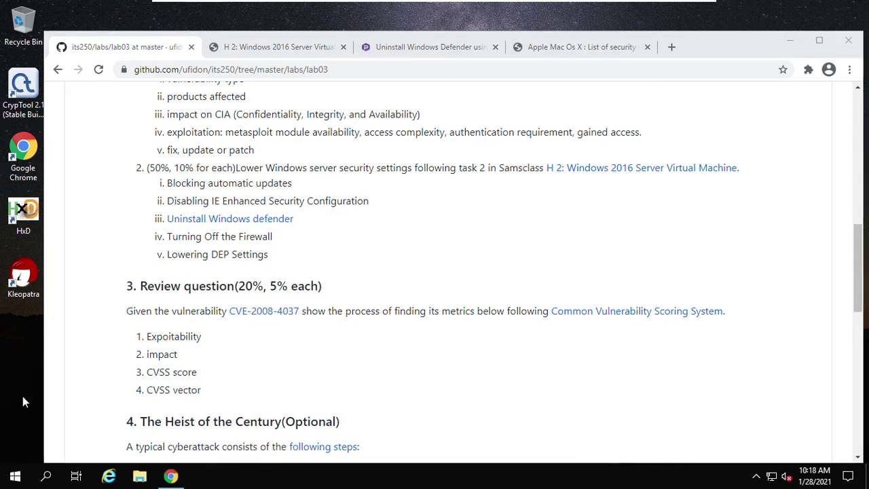
Step: Find Windows PowerShell on the computer, run it as administrator, and place its window clear of the lab's task list
click(46, 477)
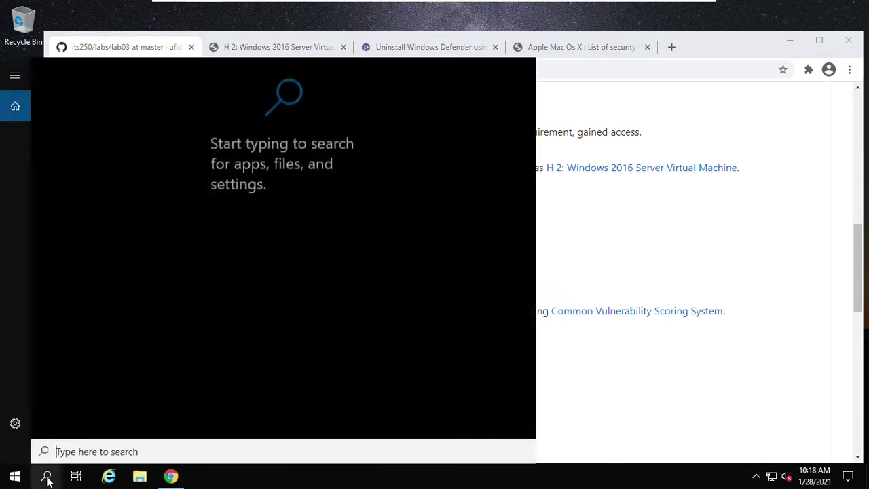
text(power)
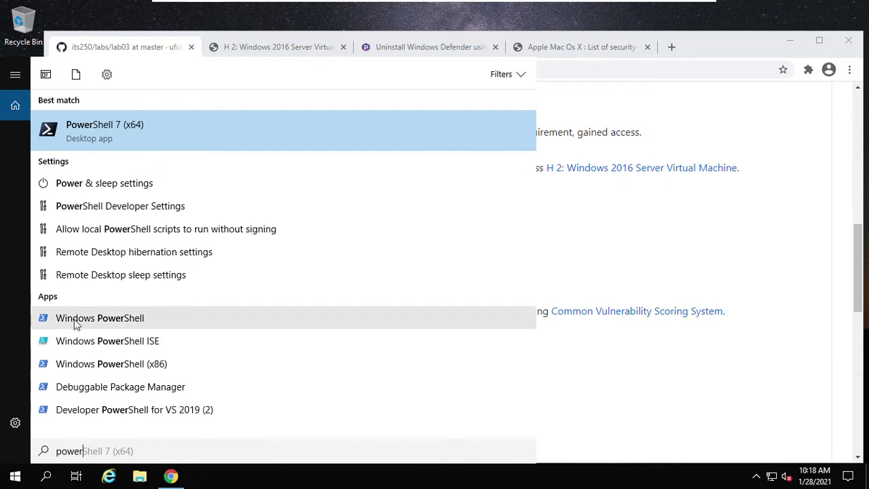
right_click(106, 323)
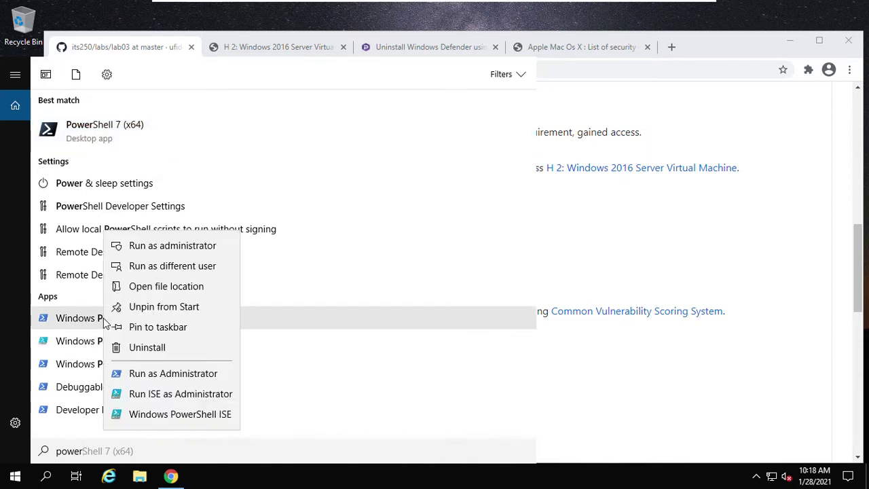
click(193, 247)
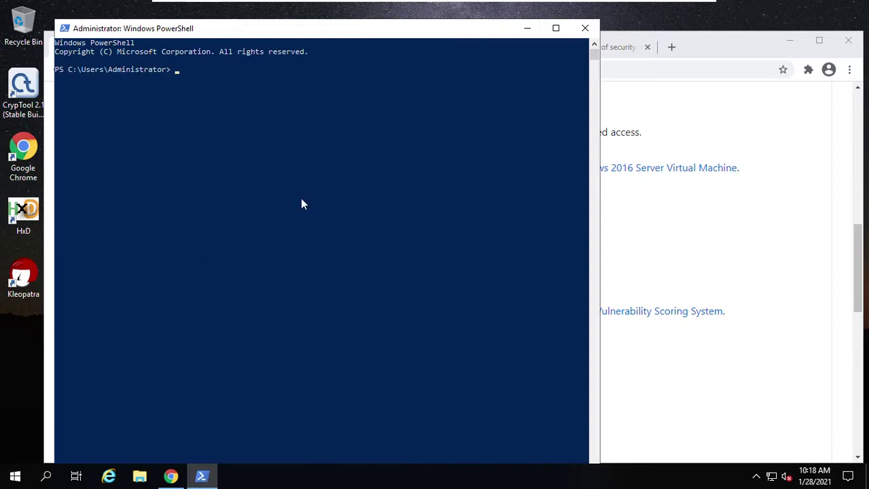
drag(407, 28, 557, 263)
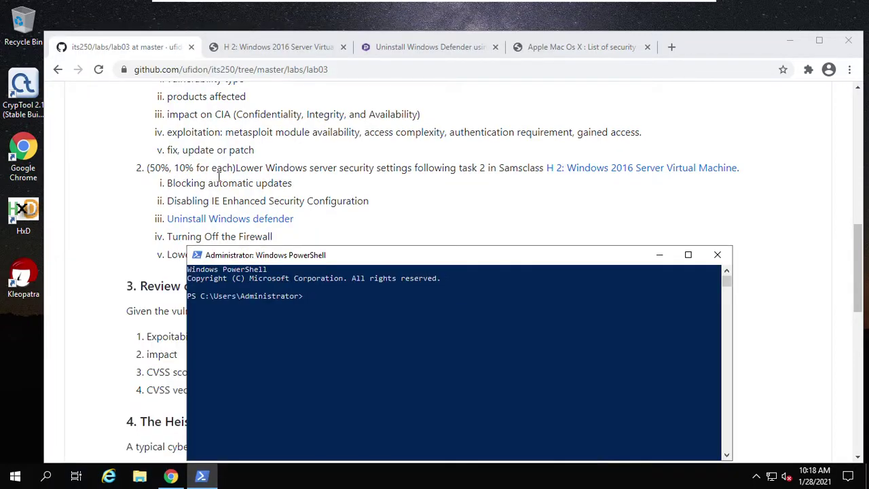
scroll(223, 178, down, 1)
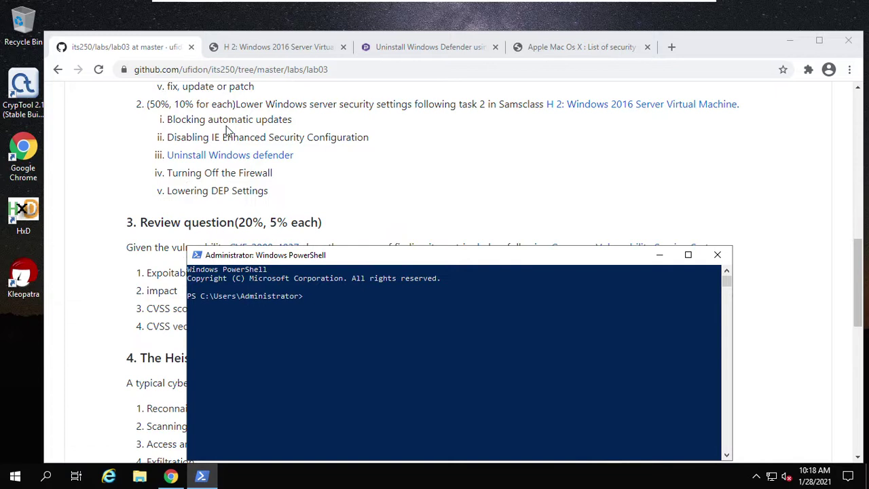
Step: Run sconfig in PowerShell and enlarge the window to fit the whole Server Configuration menu
click(345, 299)
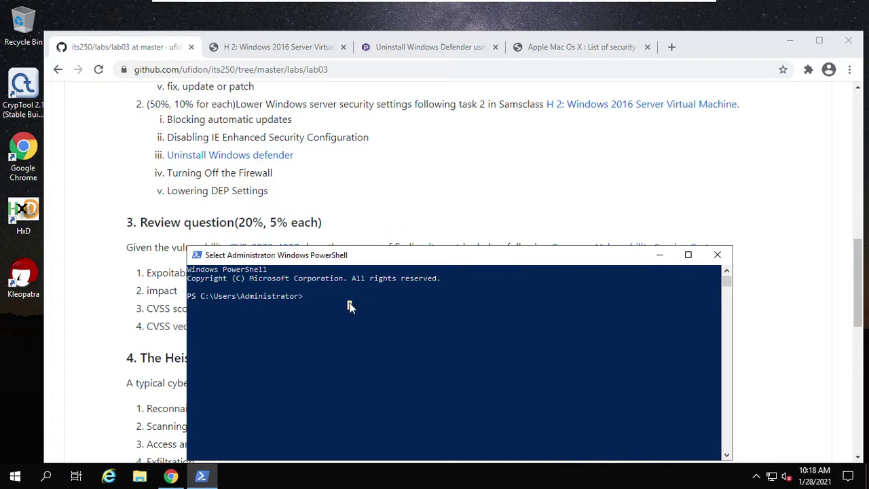
text(s)
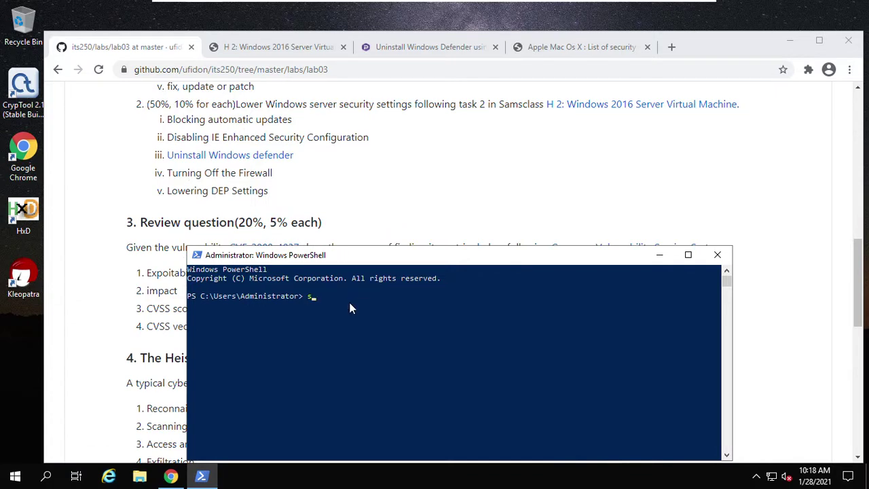
text(config)
drag(415, 259, 525, 177)
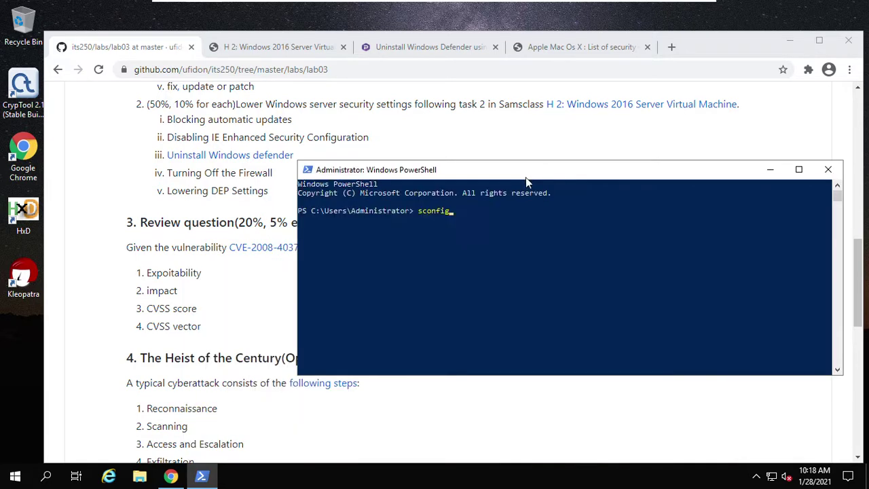
key(Return)
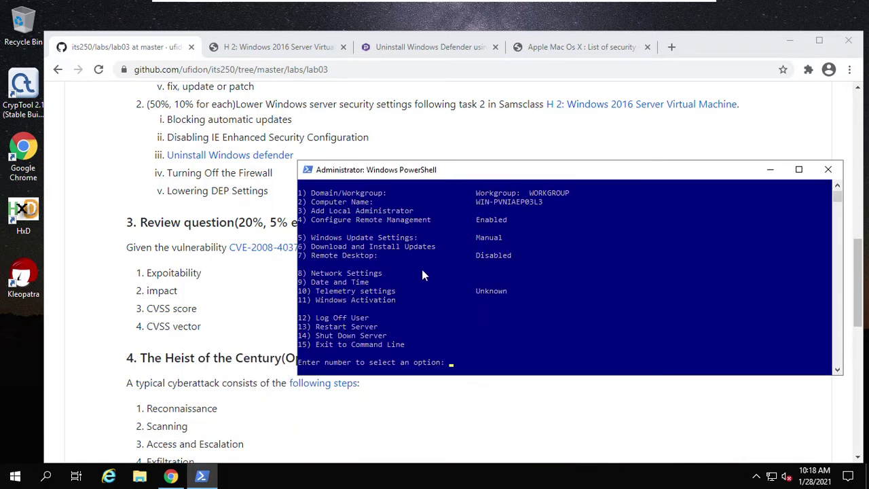
drag(411, 162, 411, 120)
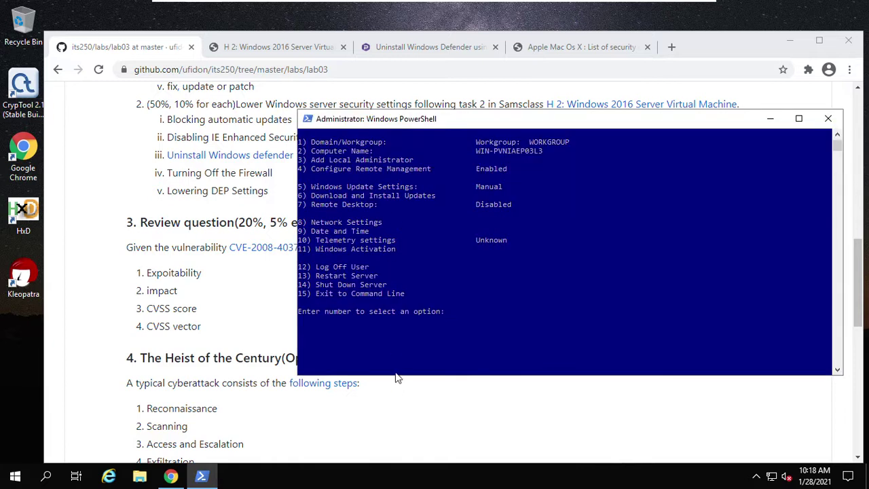
drag(398, 379, 394, 443)
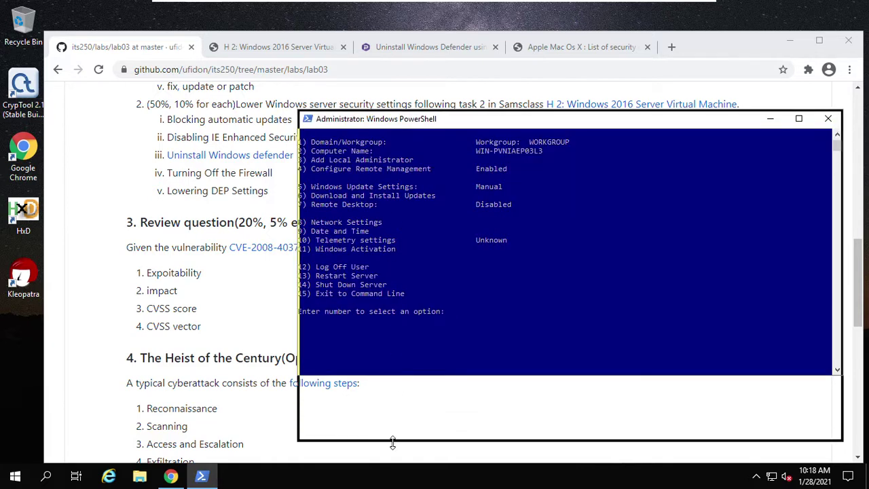
scroll(395, 260, up, 3)
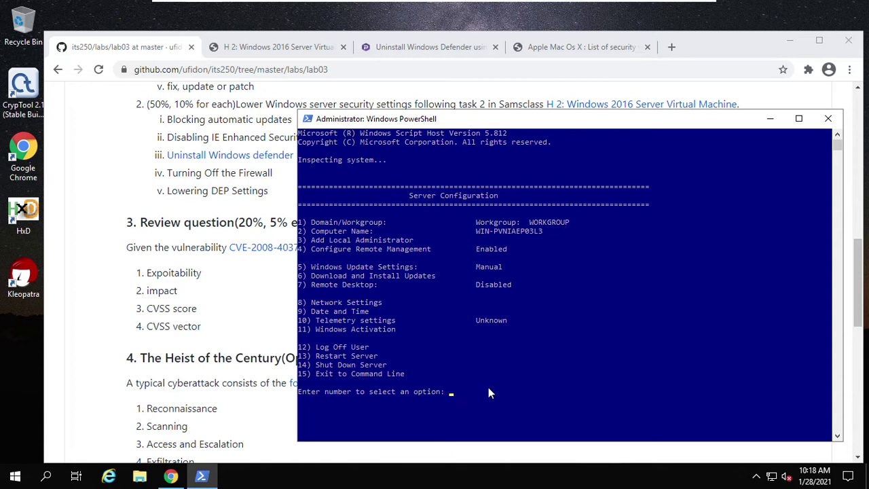
Step: Choose option 5, Windows Update Settings, set updates to Manual with M, and acknowledge the notice
text(5)
key(Return)
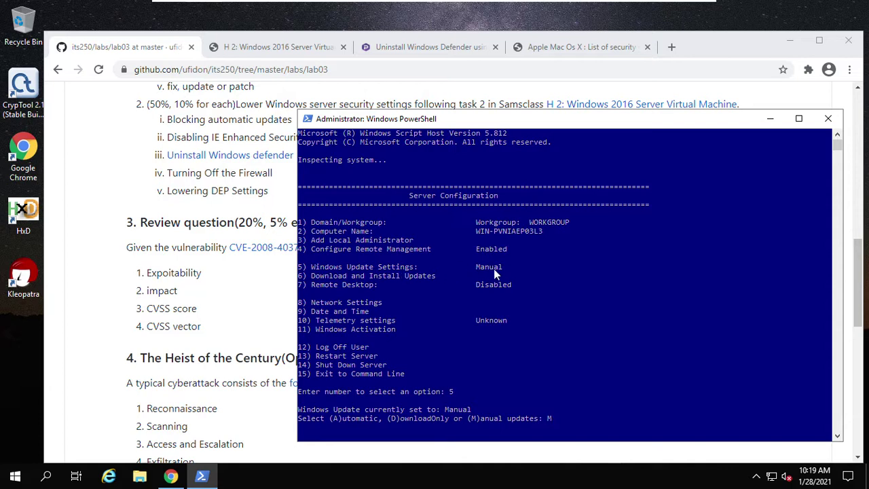
key(Return)
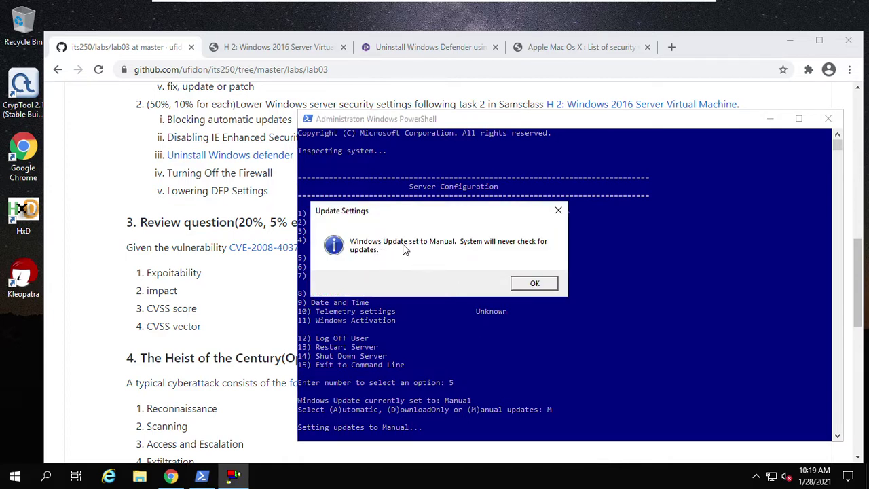
click(533, 286)
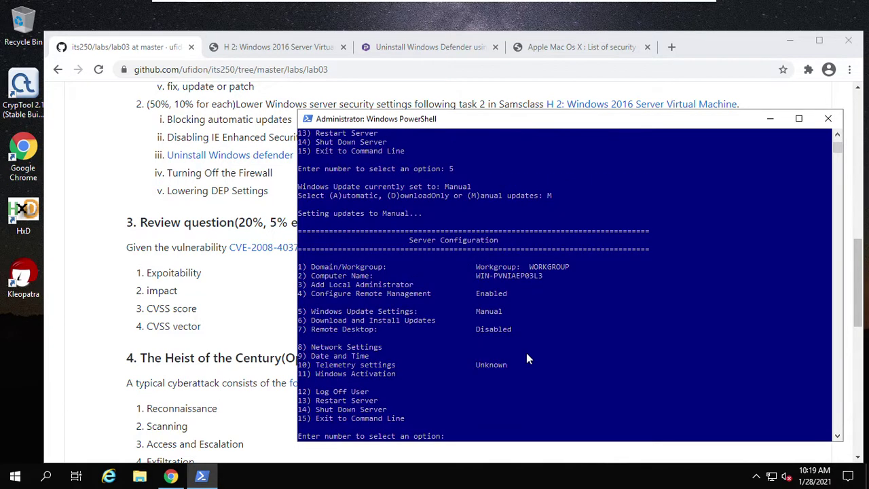
Step: Exit the Server Configuration menu to the command line with option 15 and shift the PowerShell window slightly off the lab's task list
scroll(526, 352, down, 2)
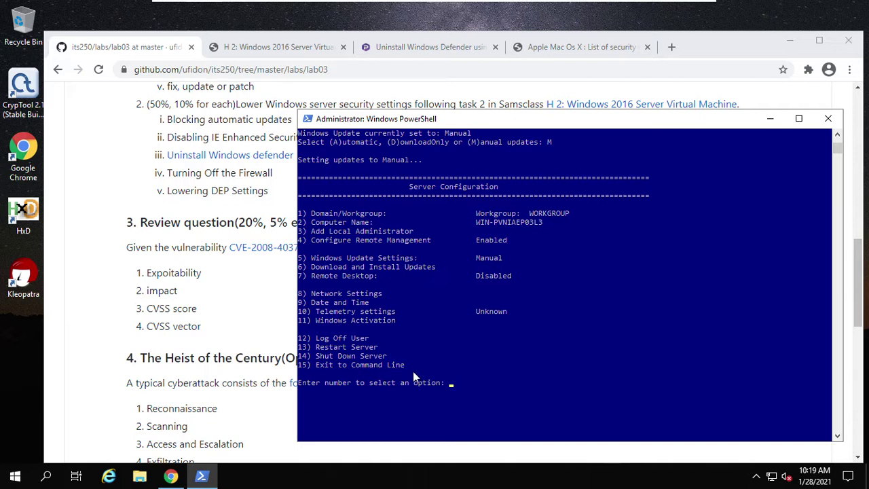
text(15)
key(Return)
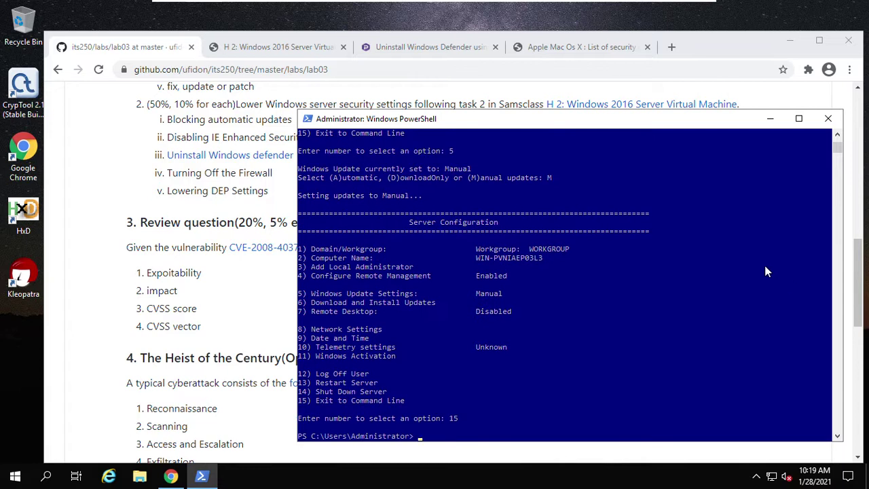
drag(505, 126, 511, 126)
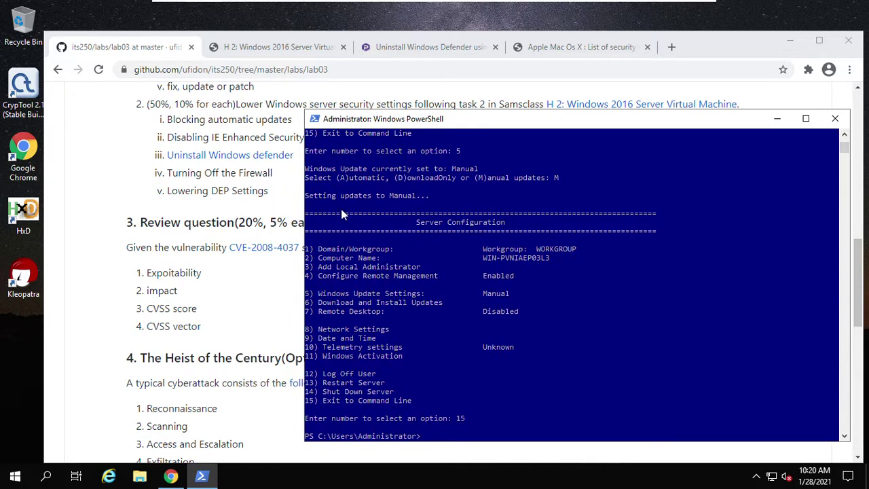
Step: Return to the lab03 instructions and review the task on disabling IE Enhanced Security Configuration
click(185, 137)
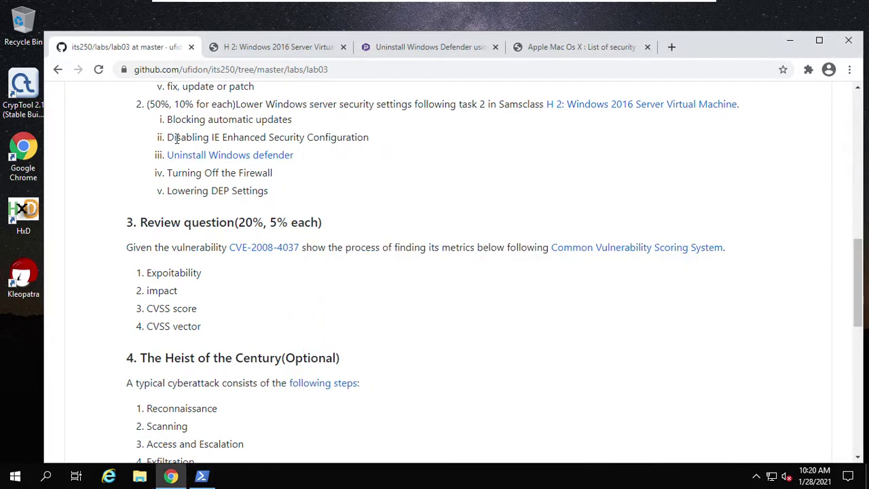
drag(176, 137, 220, 137)
click(266, 137)
click(27, 382)
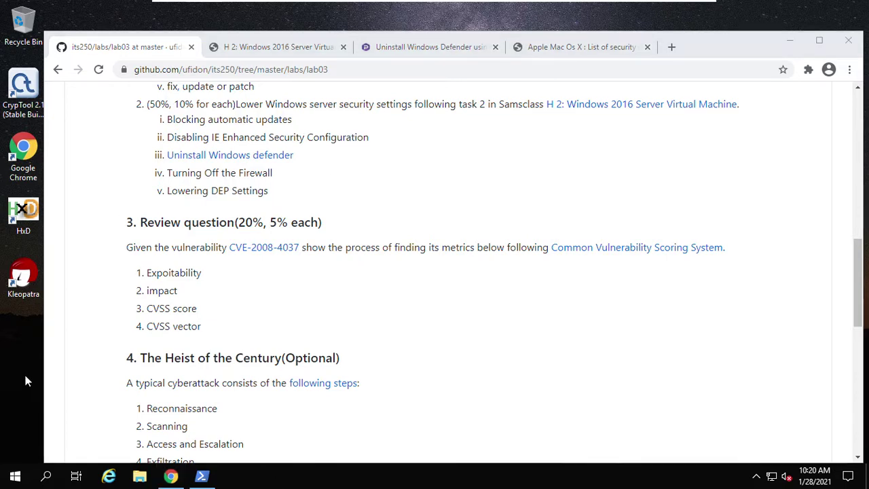
Step: Find Server Manager on the computer, open it, and show the Local Server properties
click(45, 478)
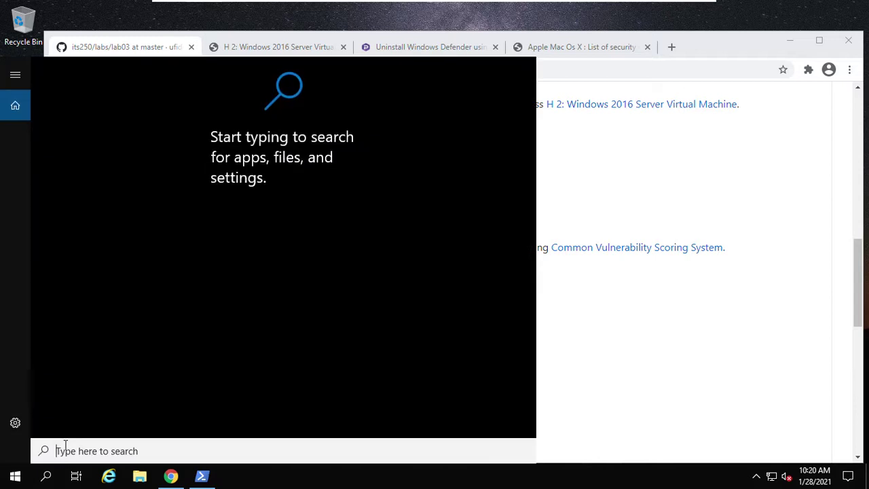
text(s)
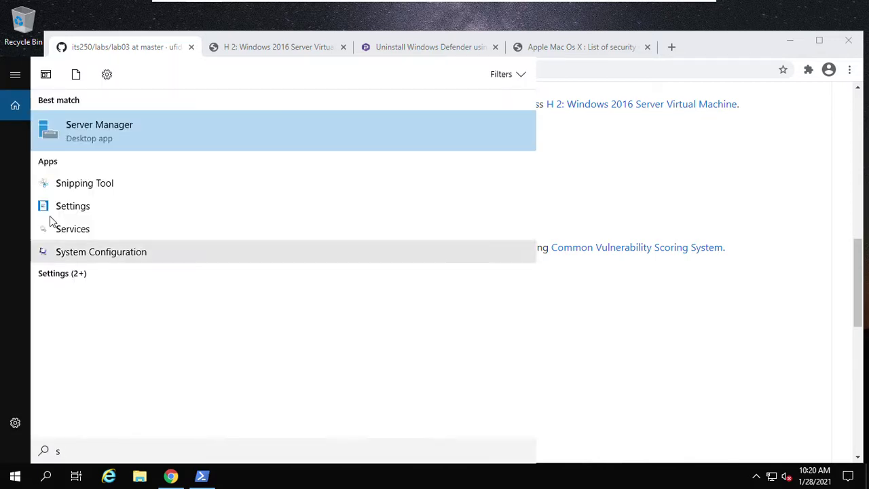
click(90, 142)
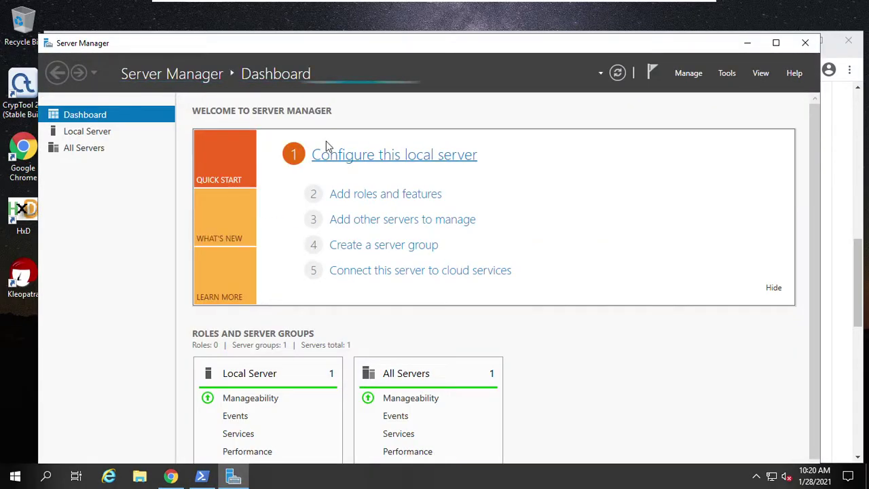
drag(455, 48, 462, 46)
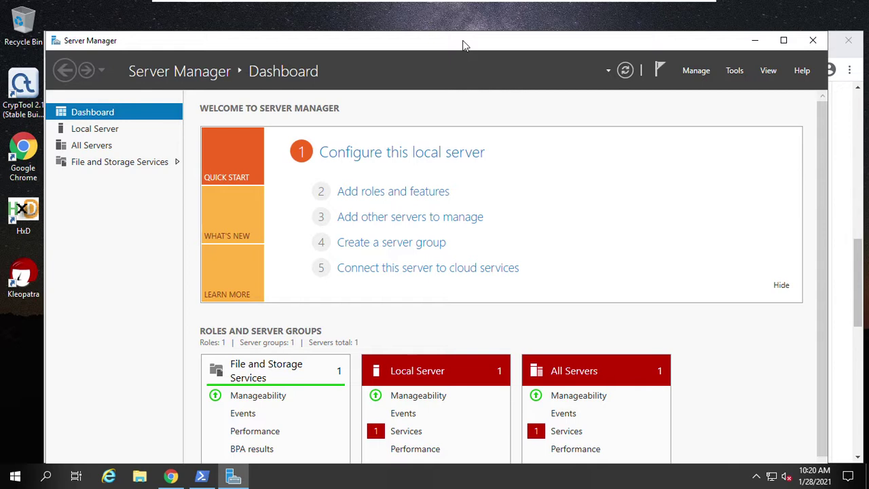
click(95, 129)
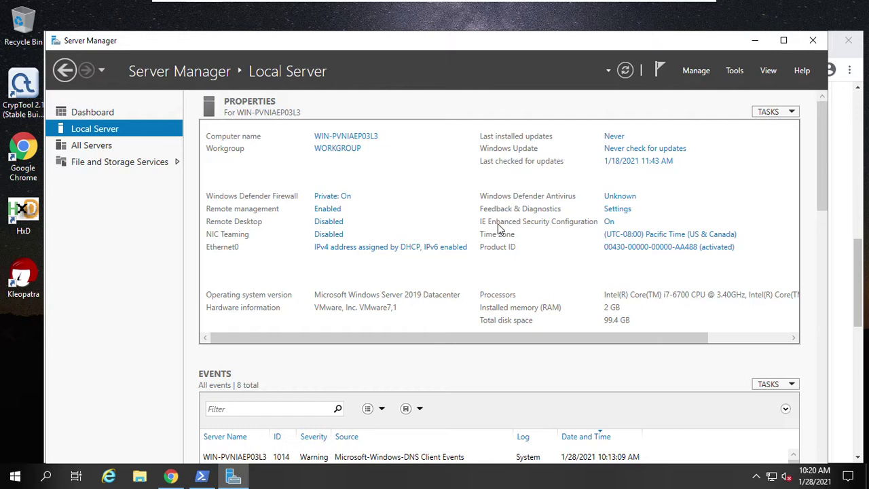
Step: Set IE Enhanced Security Configuration to Off for both Administrators and Users, and refresh the server properties
click(608, 222)
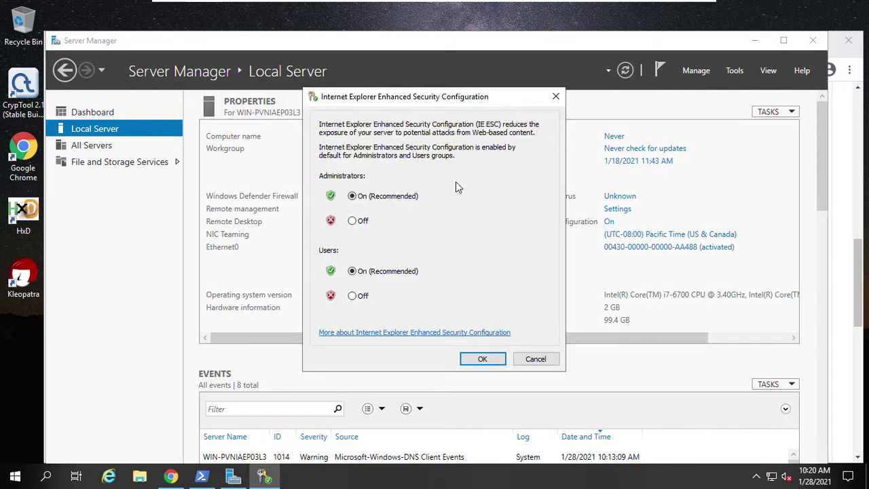
click(353, 222)
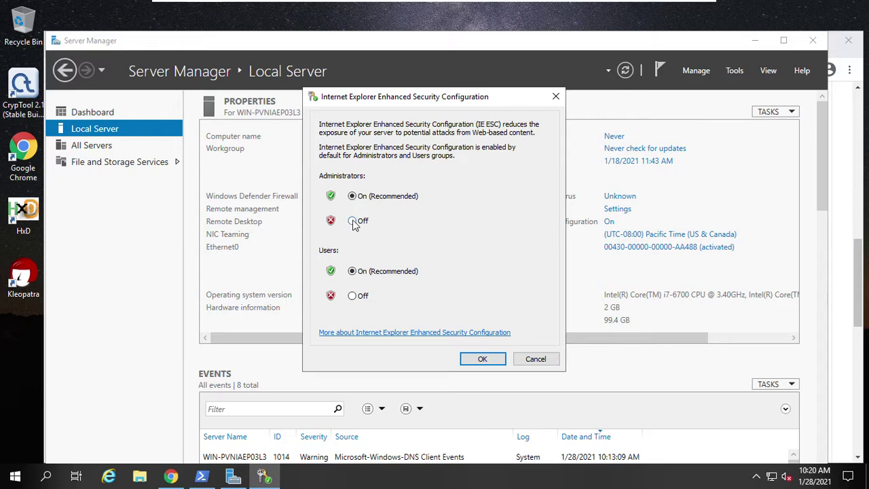
click(353, 299)
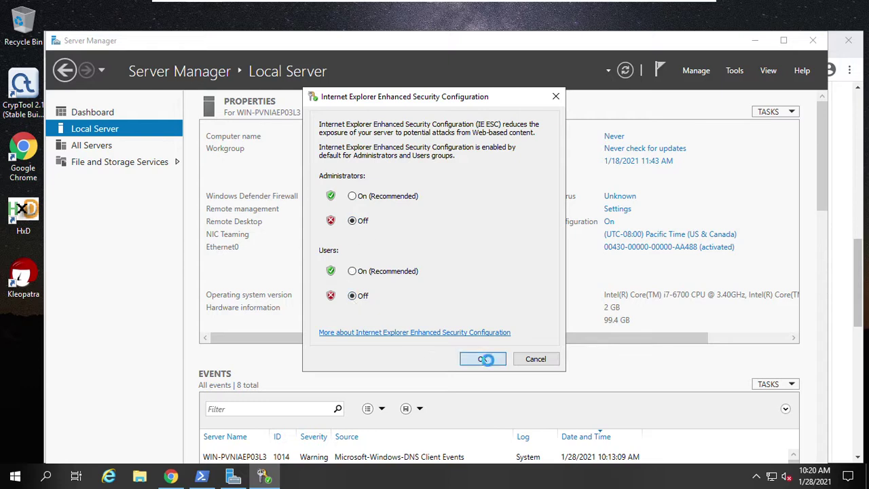
click(486, 360)
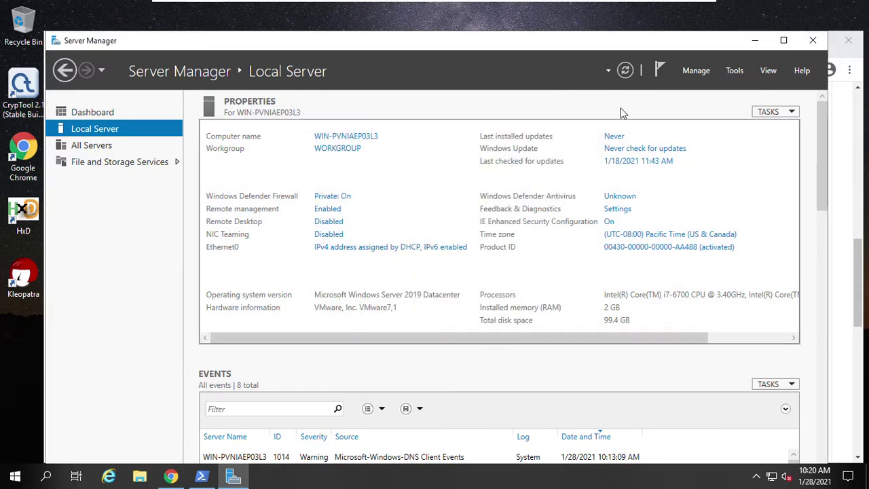
click(623, 73)
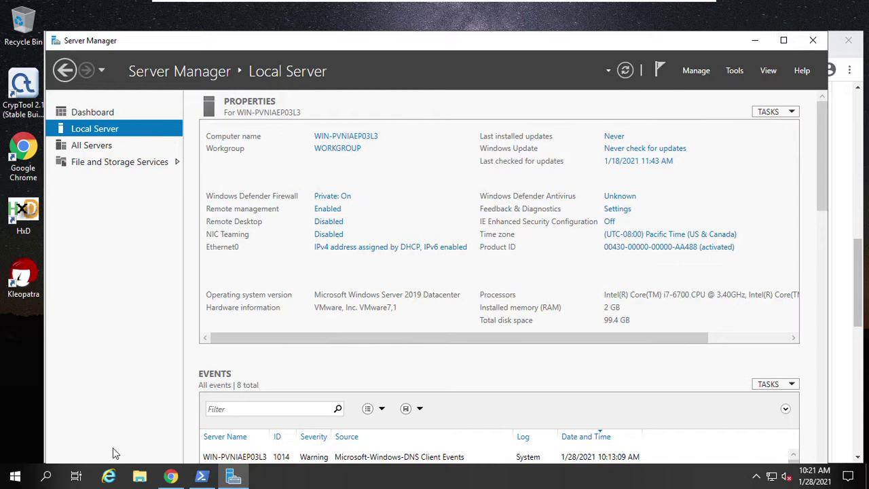
Step: Open the Windows Defender Firewall settings from the server properties and turn off the firewall for the domain network
click(171, 477)
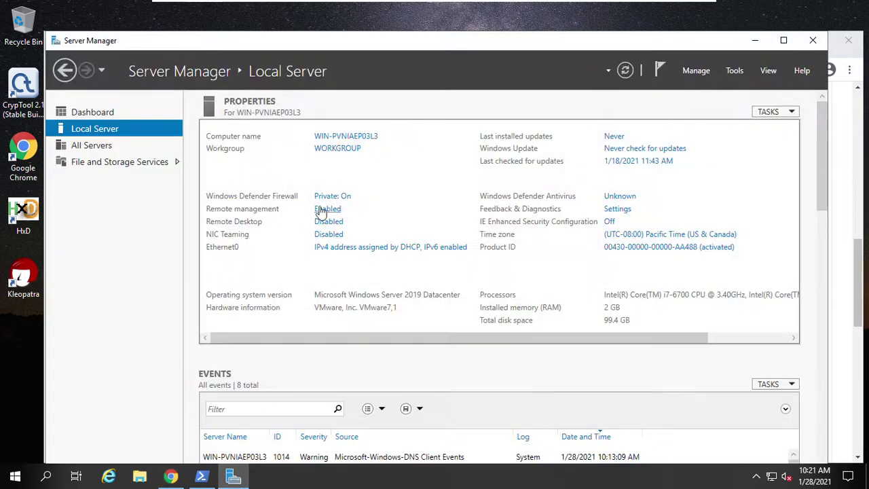
click(329, 199)
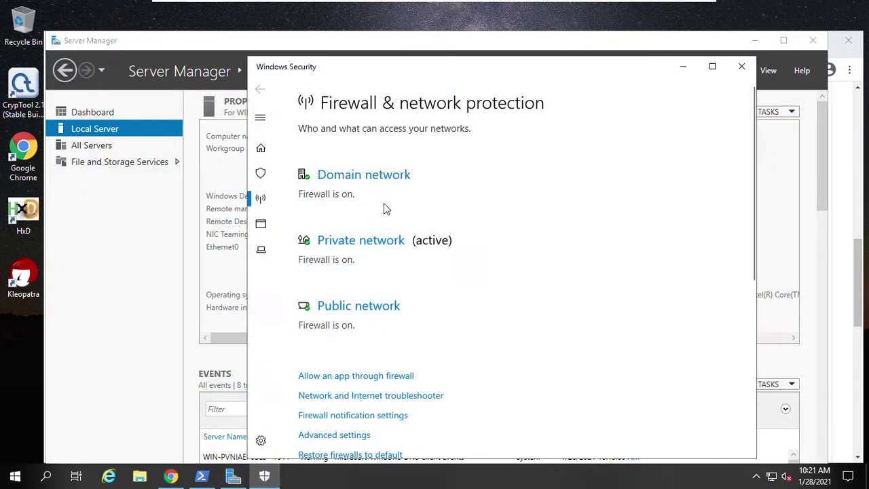
click(380, 179)
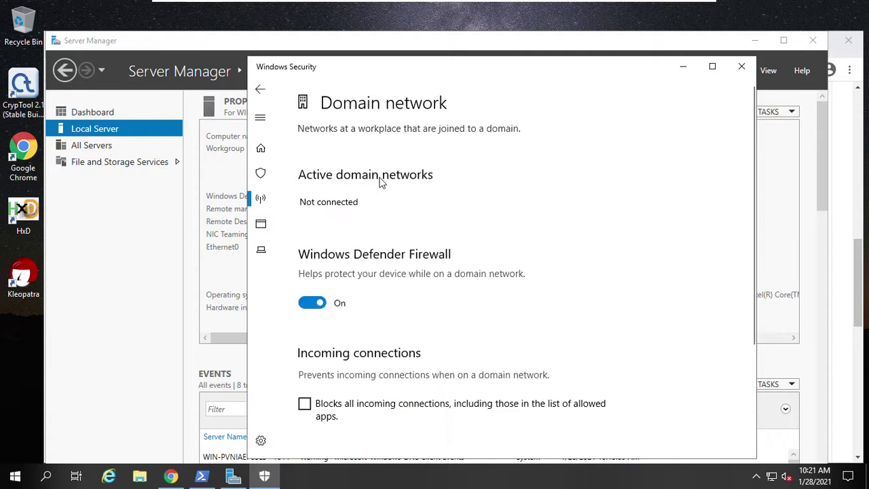
click(312, 302)
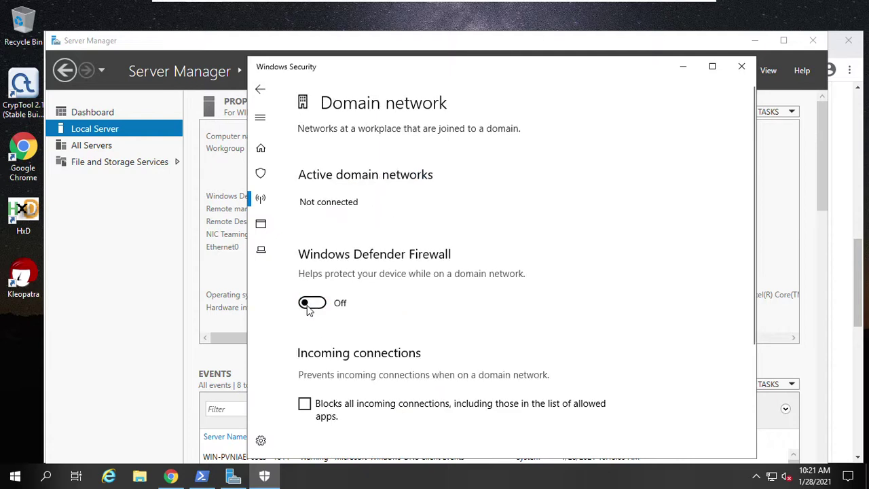
scroll(362, 298, down, 2)
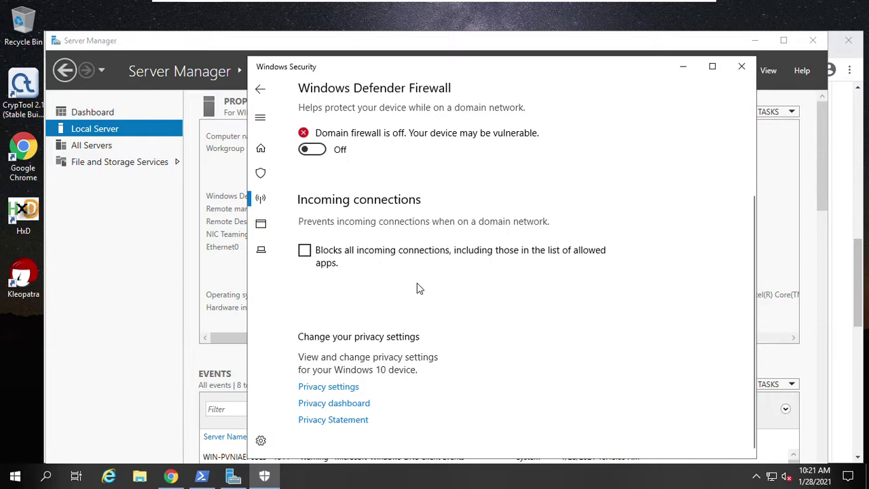
scroll(415, 278, up, 2)
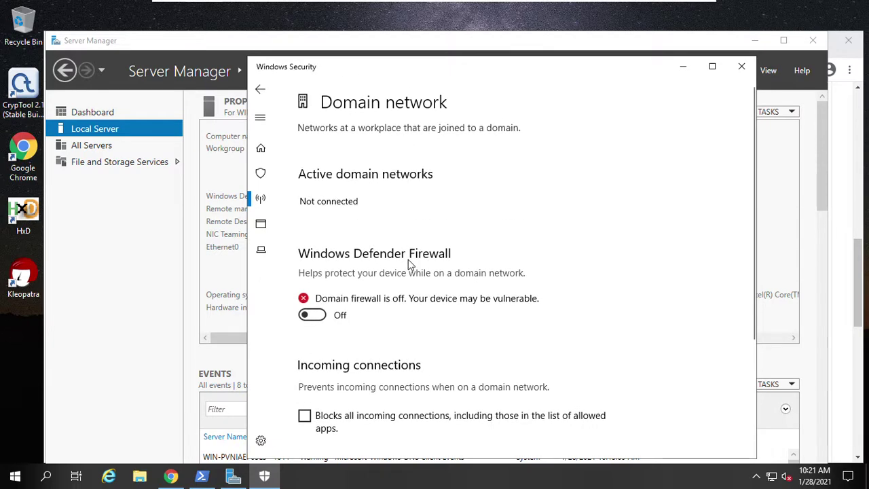
click(261, 89)
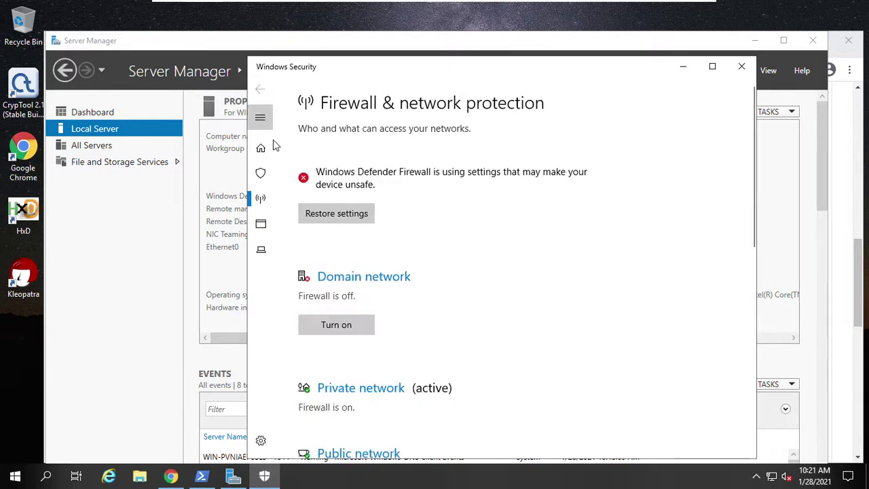
Step: Turn off Windows Defender Firewall for the private network and return to the network overview
scroll(361, 281, down, 1)
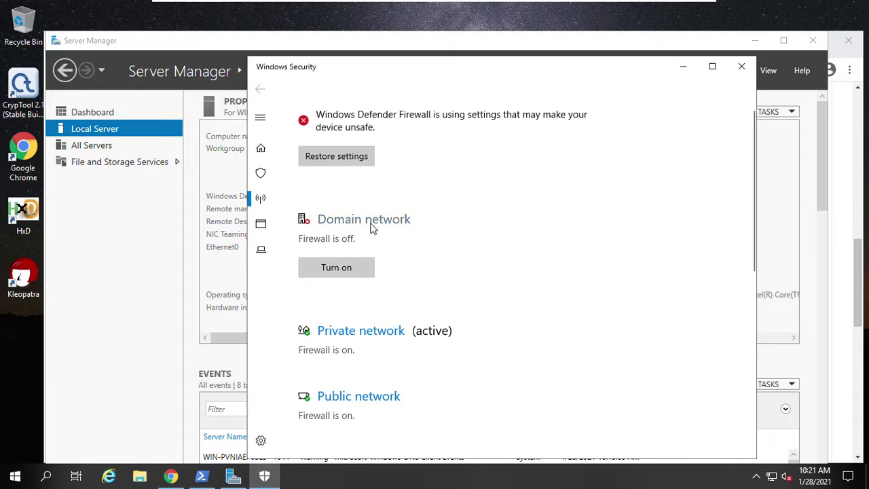
click(391, 334)
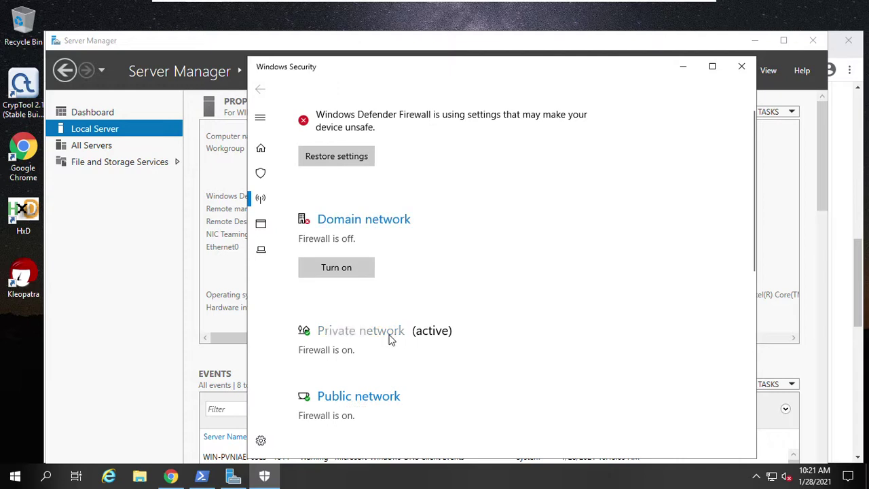
click(312, 316)
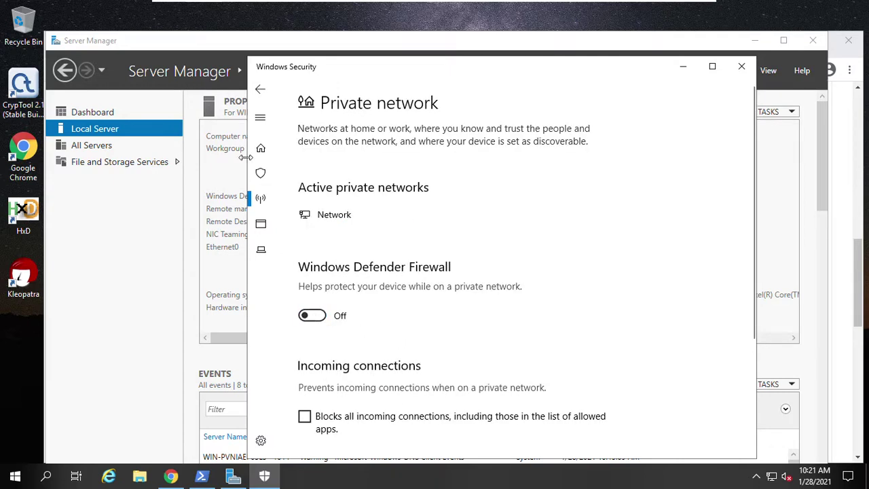
click(262, 91)
Step: Turn off Windows Defender Firewall for the public network and go back to the network overview
scroll(407, 339, down, 2)
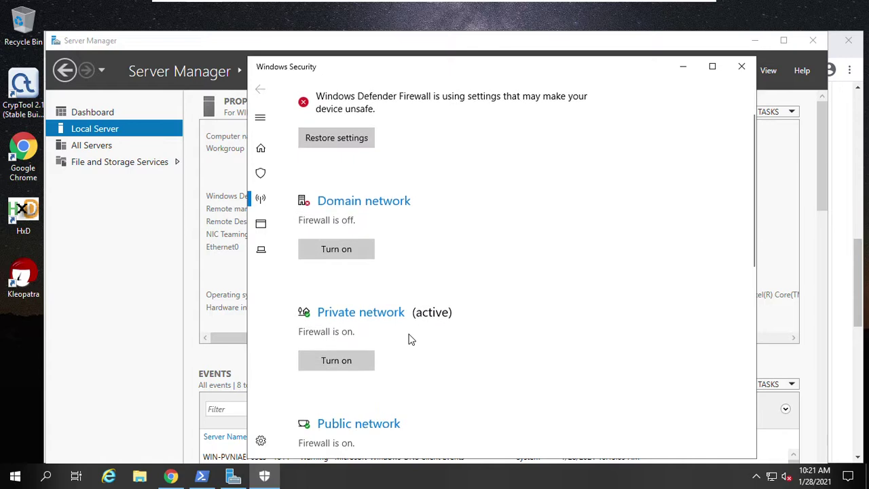
scroll(344, 325, down, 2)
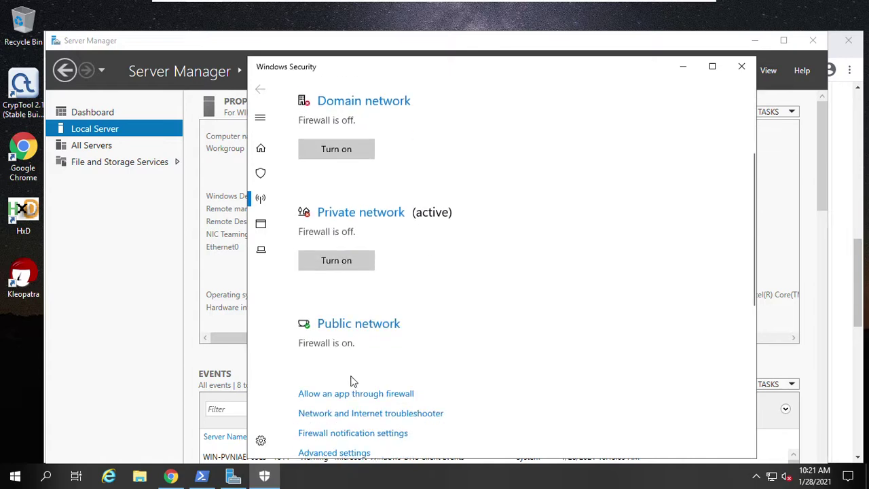
click(352, 274)
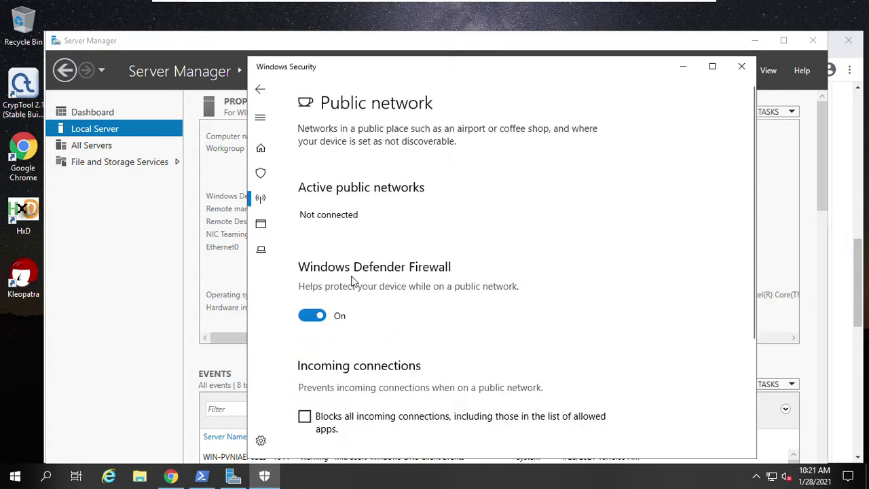
click(306, 316)
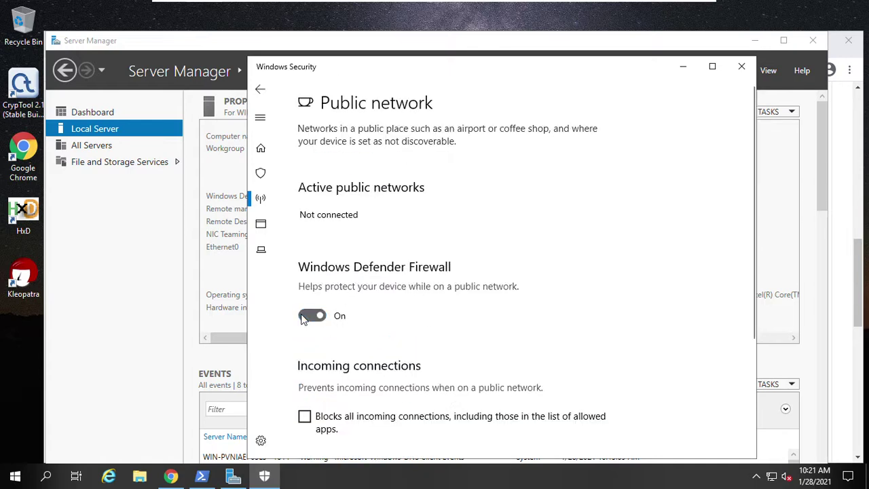
click(261, 89)
Step: Check the firewall status of all three networks, close Windows Security, and refresh the Local Server properties
scroll(396, 309, down, 1)
scroll(400, 314, down, 3)
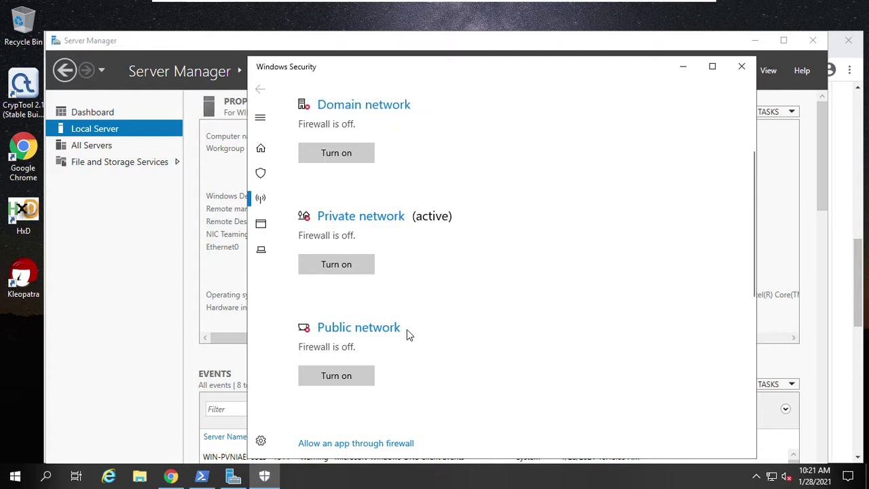
scroll(445, 350, down, 2)
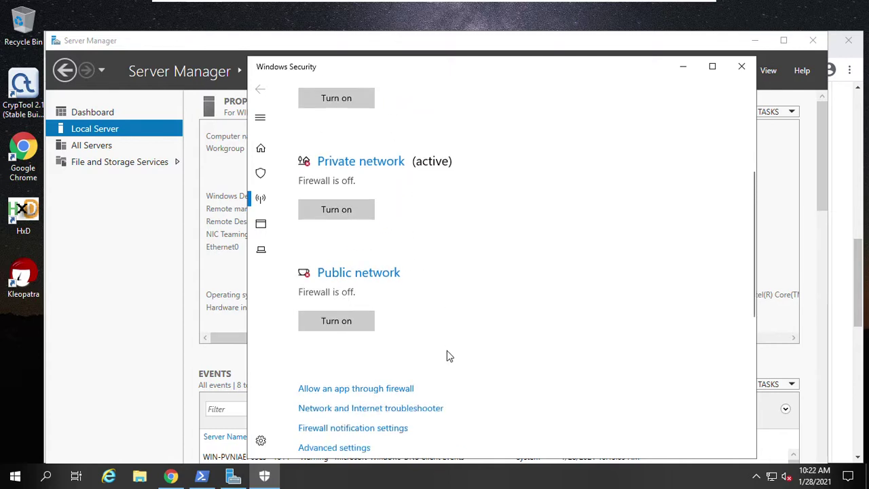
scroll(454, 358, down, 3)
scroll(509, 360, down, 3)
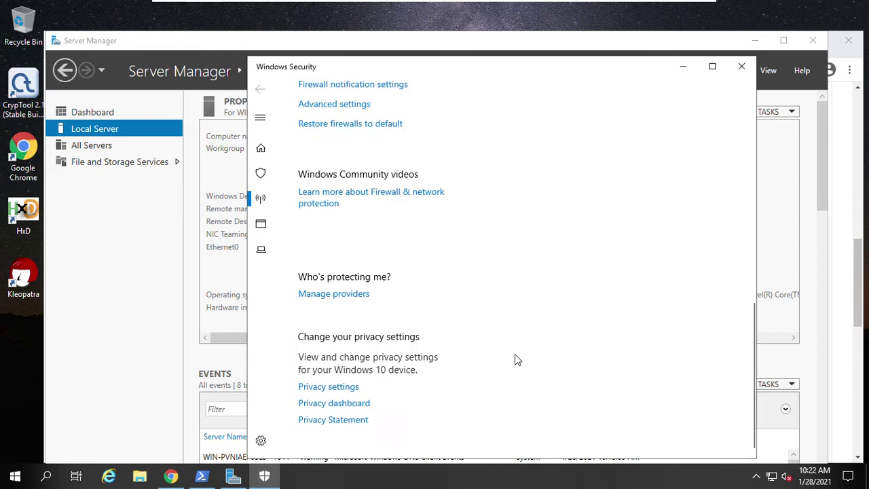
scroll(516, 359, up, 8)
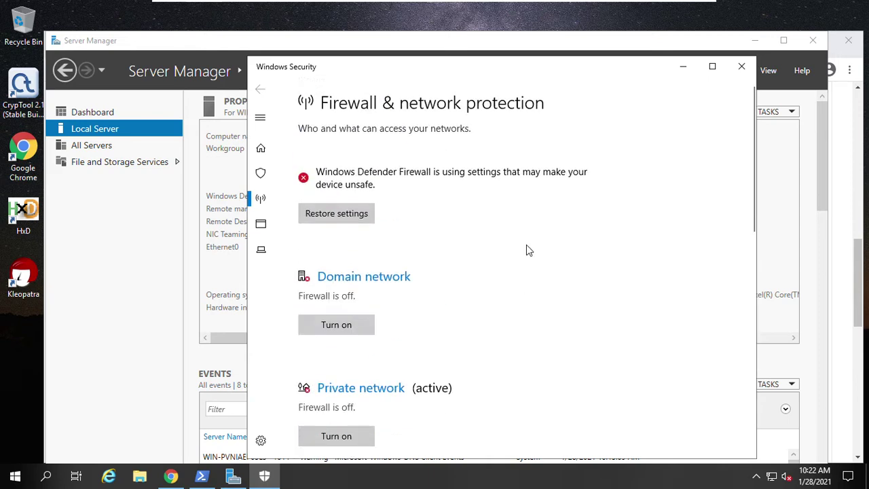
click(740, 67)
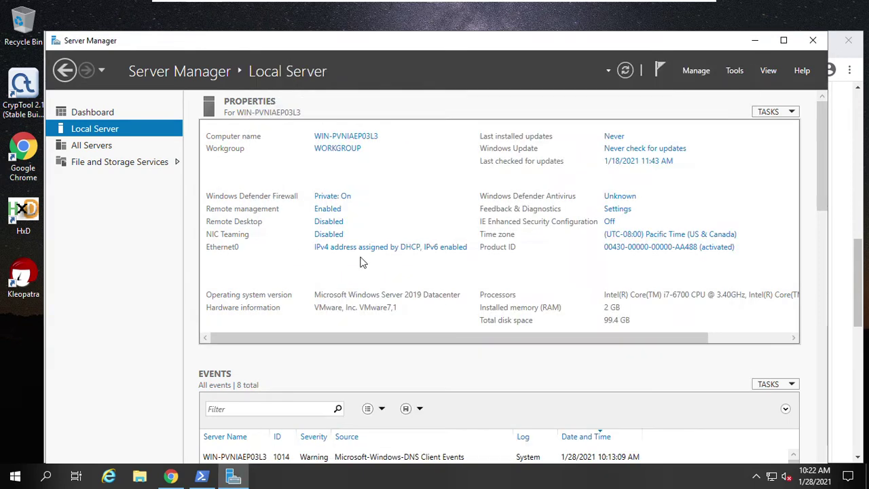
click(626, 70)
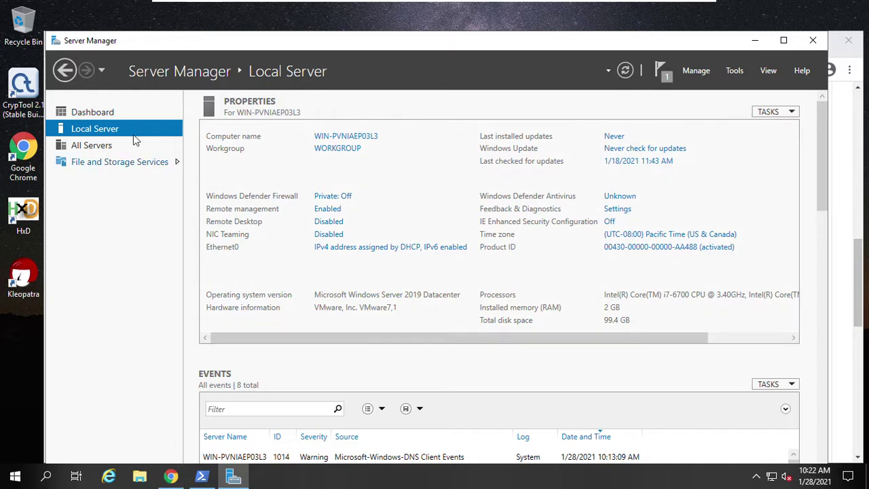
Step: Review the article's instructions for uninstalling Windows Defender with PowerShell on Server 2019
click(170, 477)
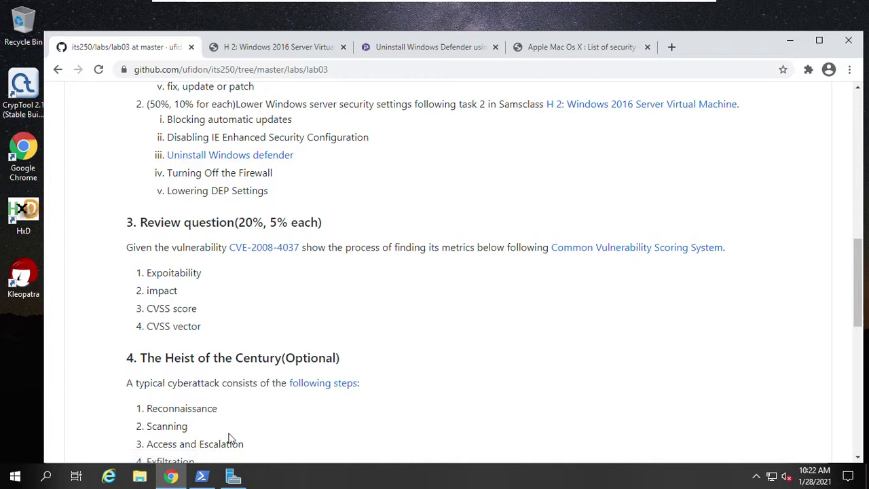
click(203, 478)
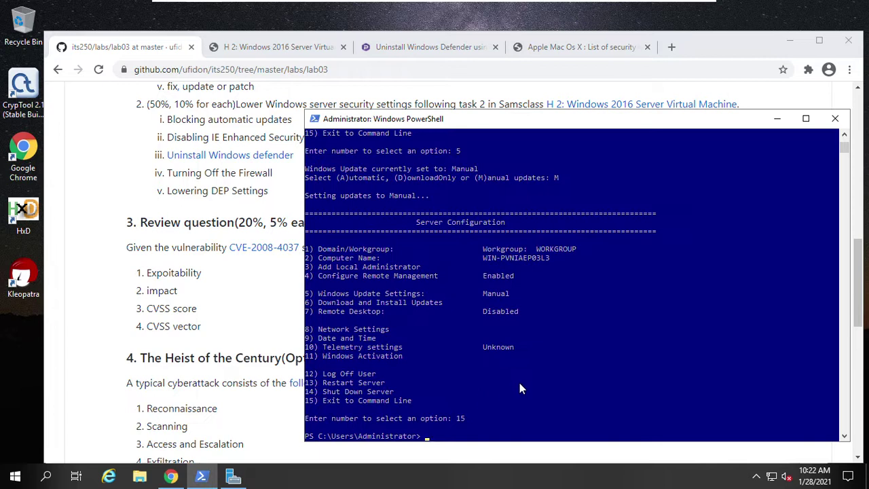
click(437, 53)
scroll(304, 241, down, 9)
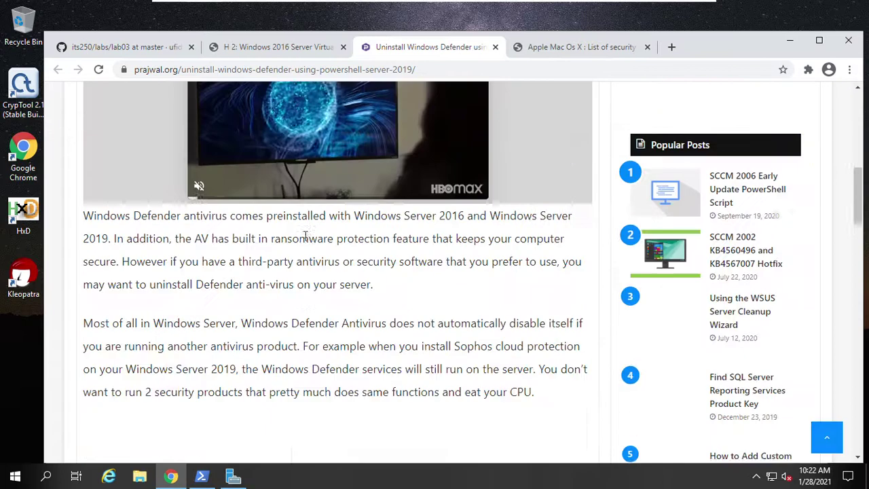
scroll(304, 241, down, 9)
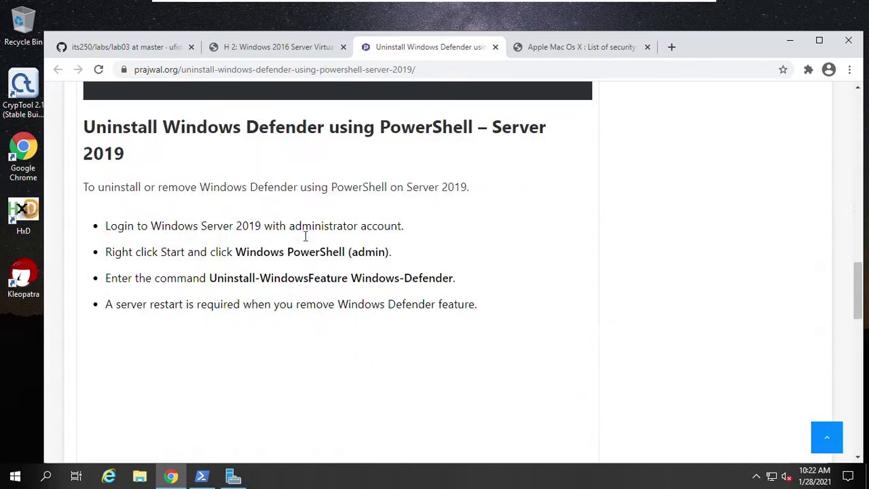
scroll(304, 237, down, 3)
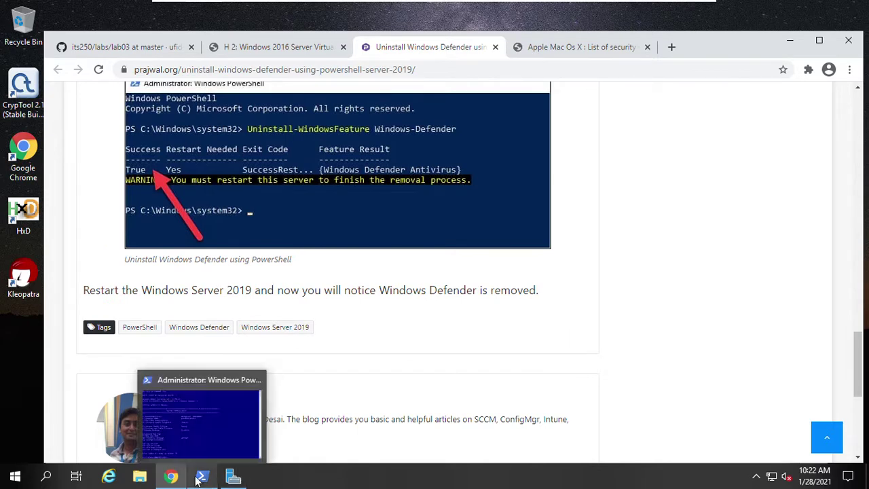
Step: In the administrator PowerShell window, run Uninstall-WindowsFeature windows-defender to remove Windows Defender
click(208, 460)
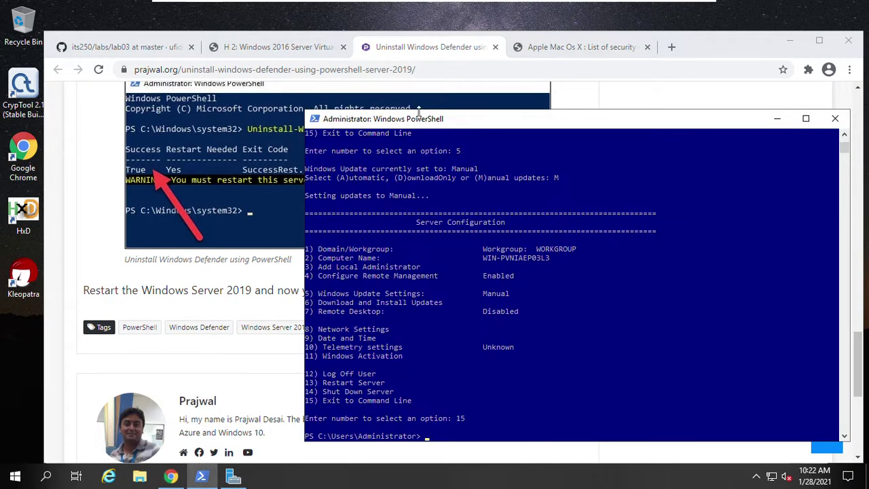
drag(392, 151, 205, 208)
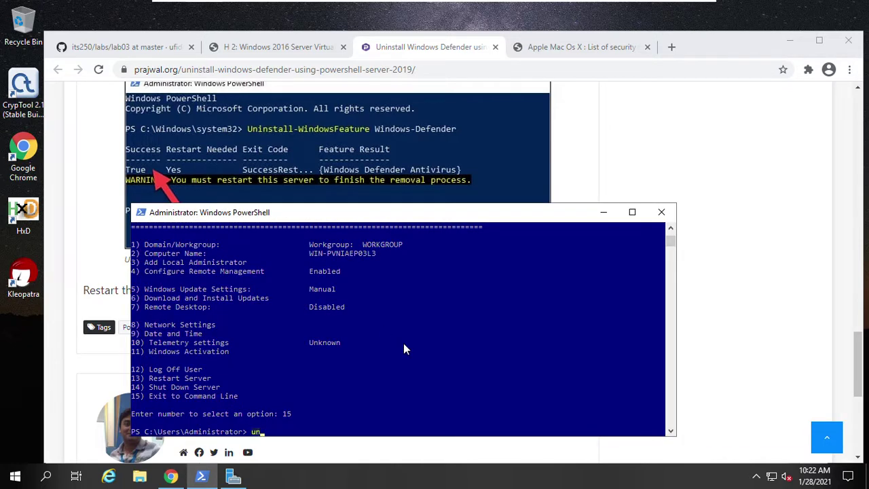
text(inst)
key(Tab)
key(BackSpace)
key(BackSpace)
key(BackSpace)
text(wind)
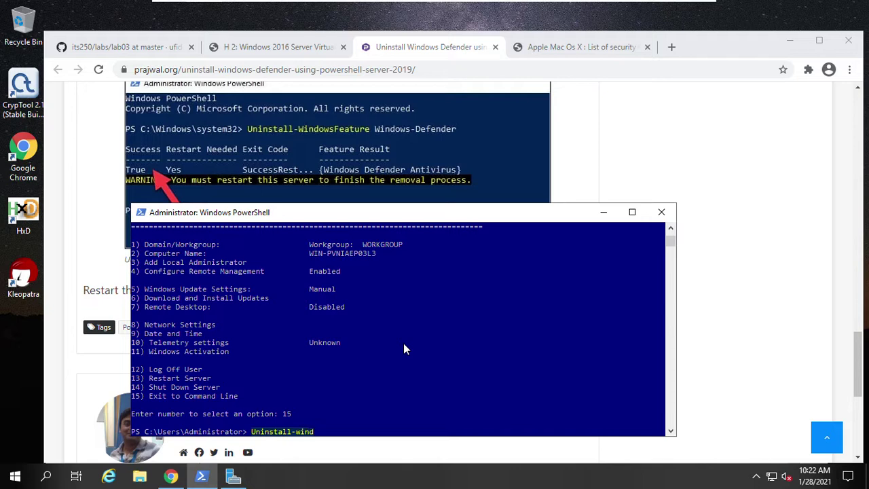
text(owsf)
key(Tab)
text(window)
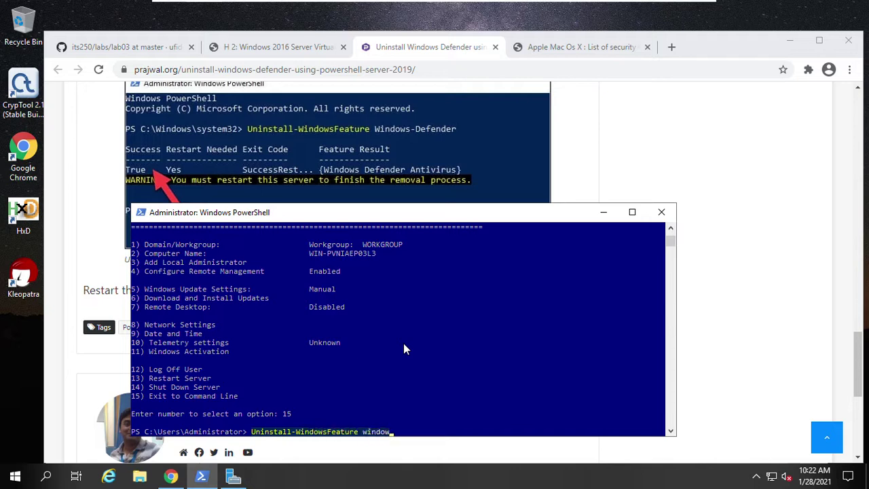
text(s-defender)
key(Return)
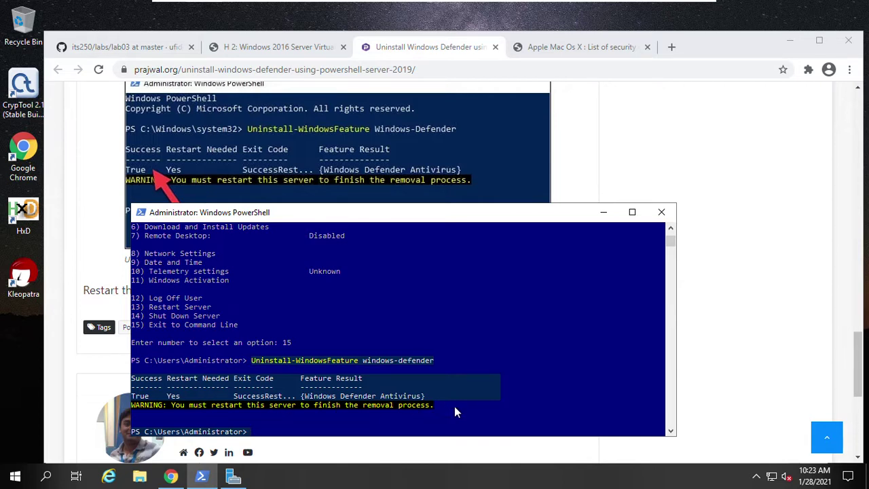
Step: Restart the server immediately with shutdown /r /t 0 and sign back in by entering the Administrator account password
text(shutdown /r /t 0)
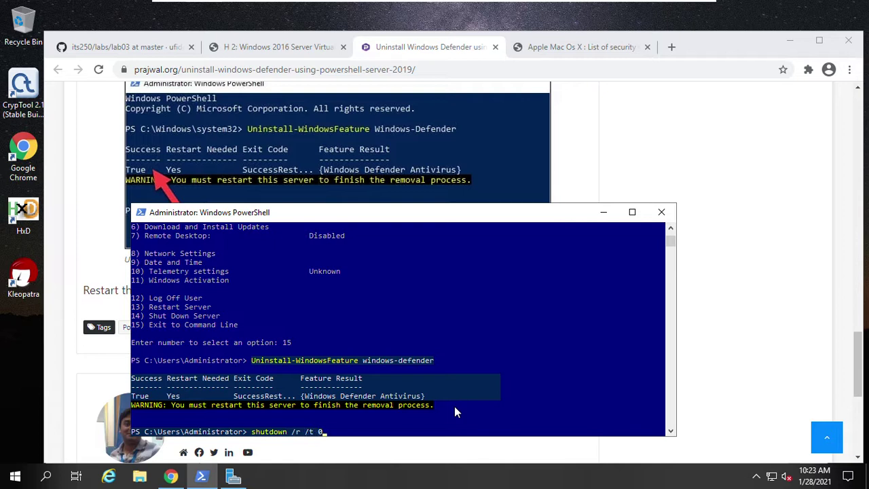
key(Return)
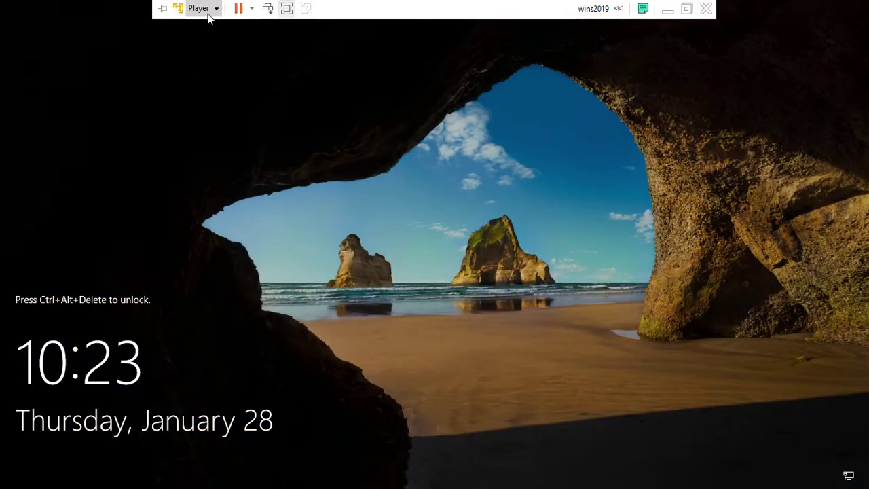
click(267, 8)
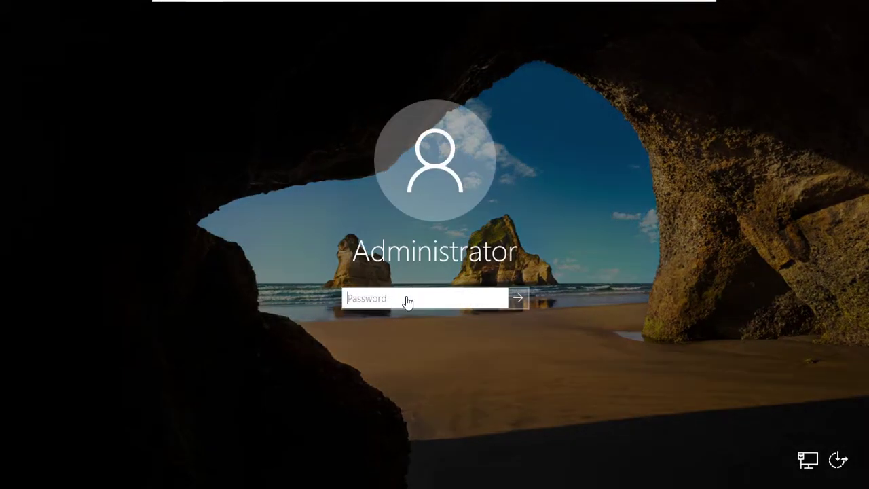
text(•)
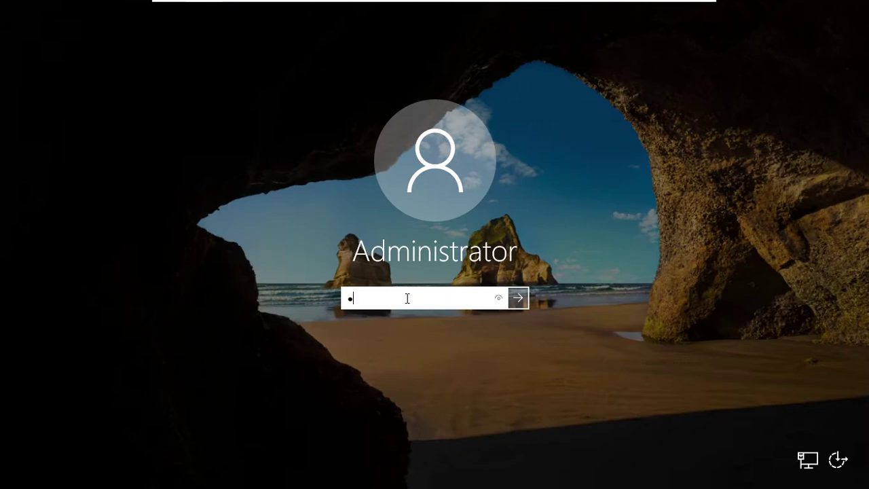
text(••••••)
key(Return)
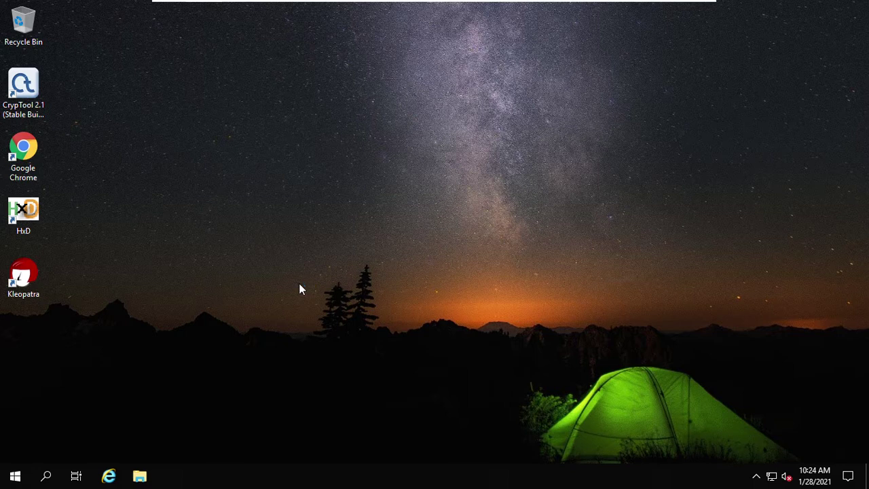
Step: Open Google Chrome, restore the four recently closed tabs, and return to the Lowering DEP Settings item on the lab03 page
click(24, 154)
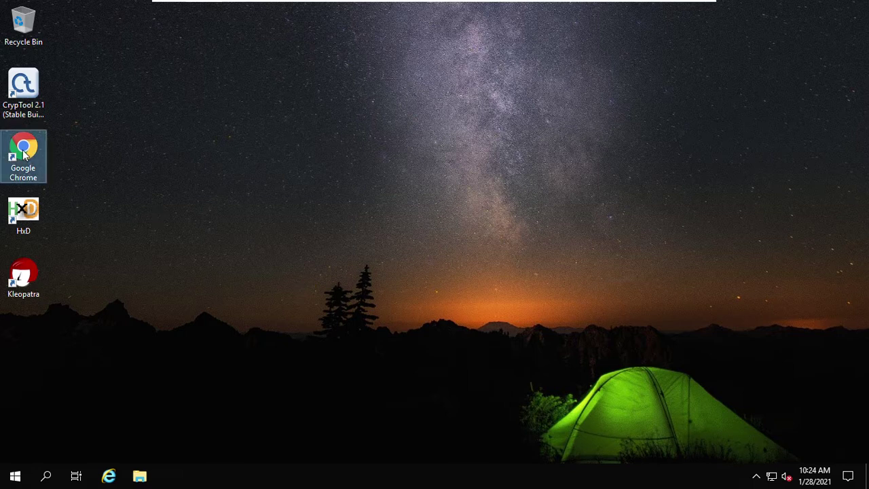
double_click(24, 155)
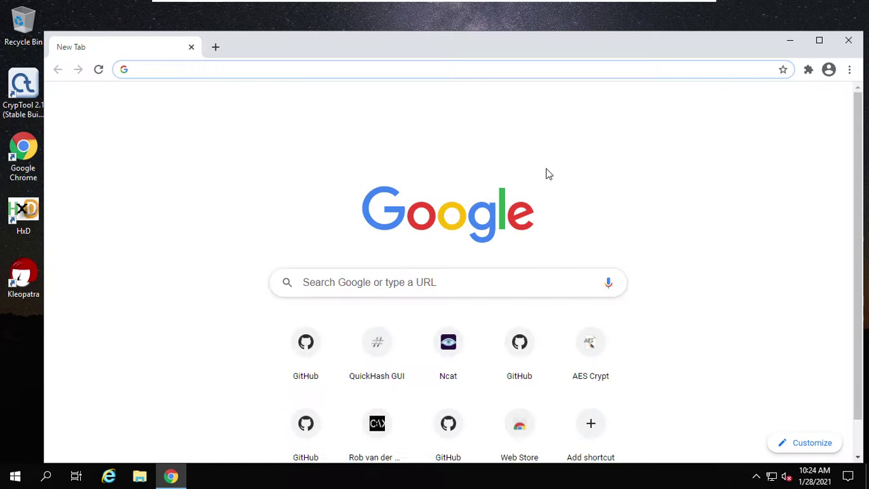
click(849, 70)
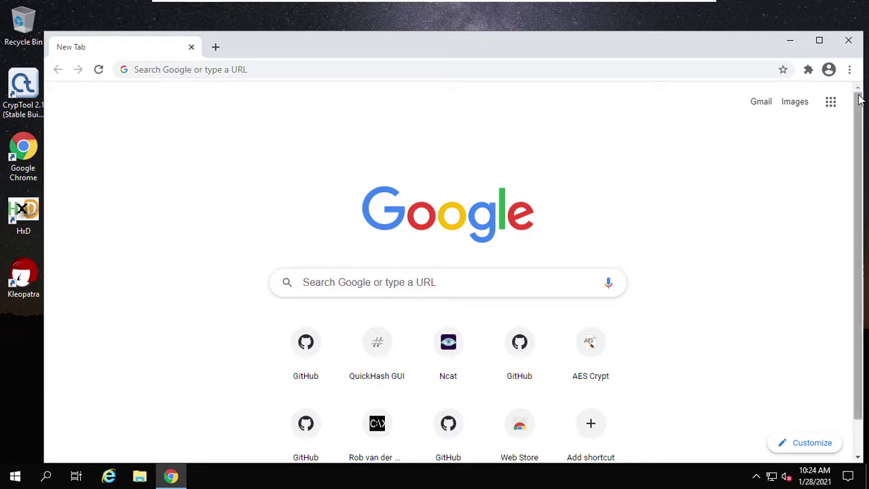
click(849, 71)
mouse_move(776, 141)
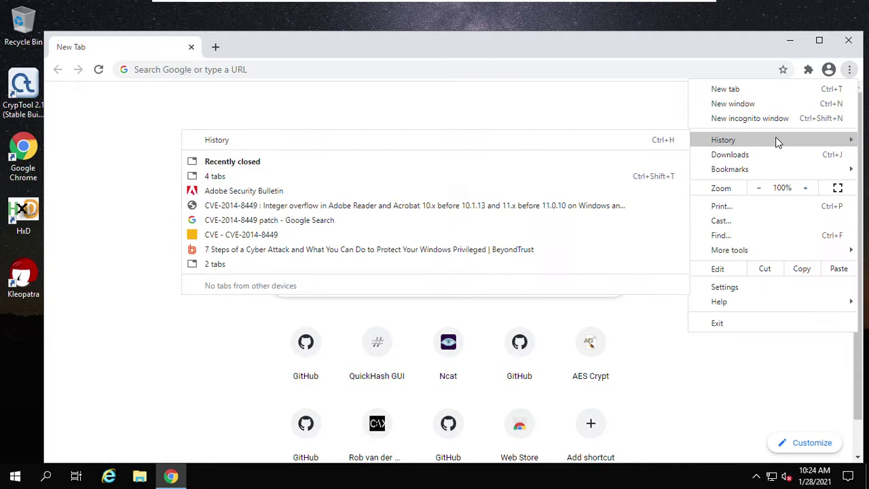
click(255, 179)
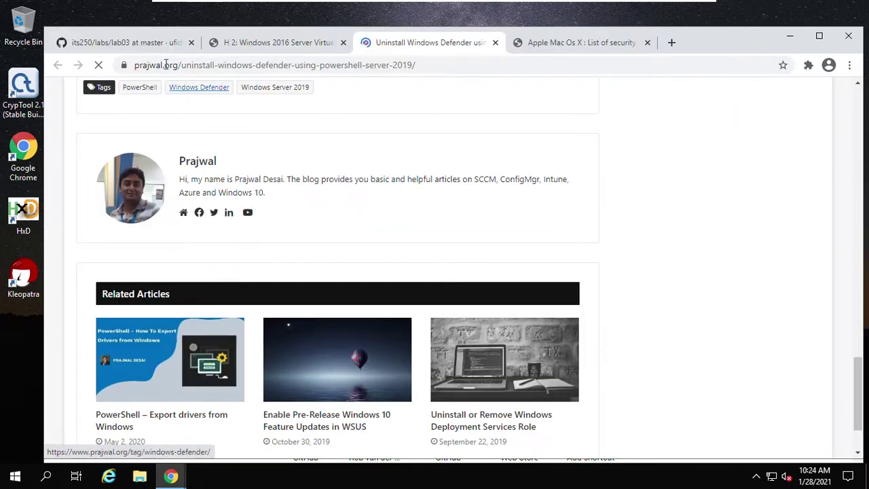
click(158, 48)
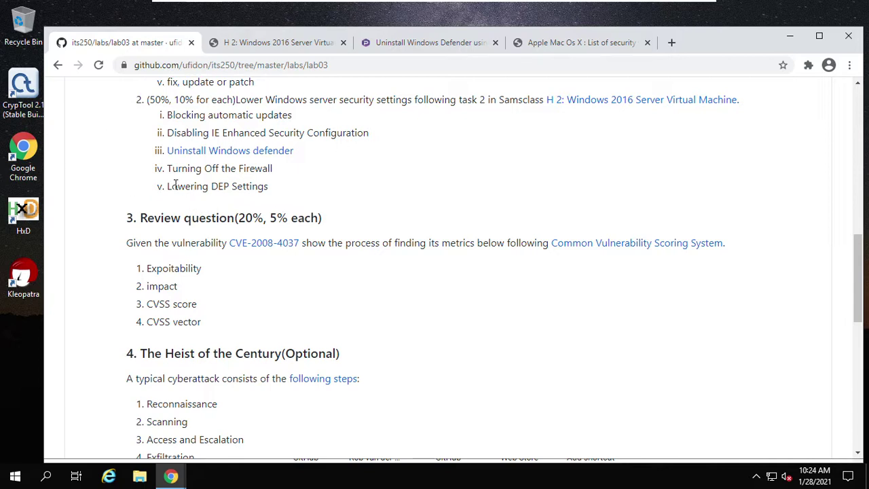
drag(171, 186, 286, 194)
click(286, 194)
Step: Search Windows for "envi", open the system environment variables settings, and show the Data Execution Prevention options under Performance
click(46, 477)
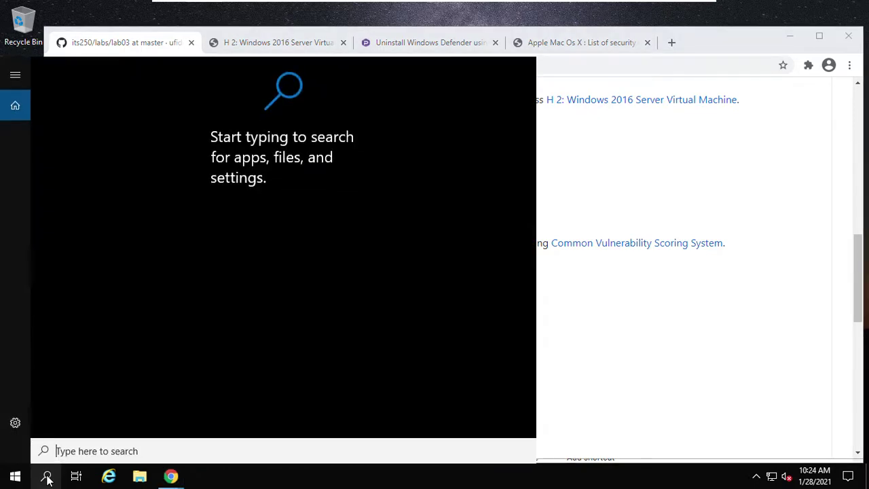
text(envi)
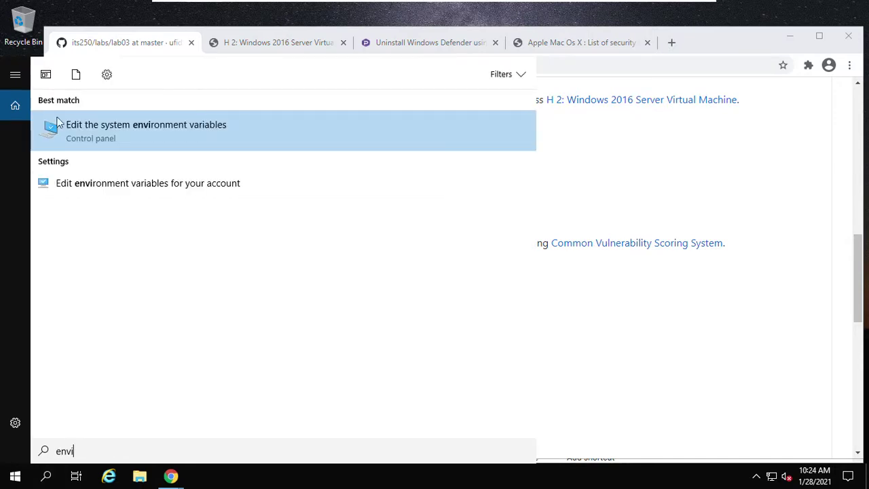
click(131, 138)
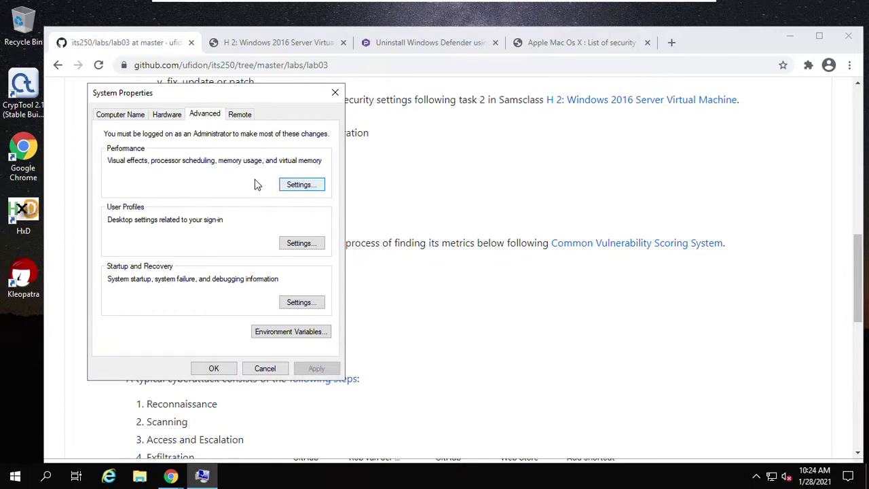
click(298, 186)
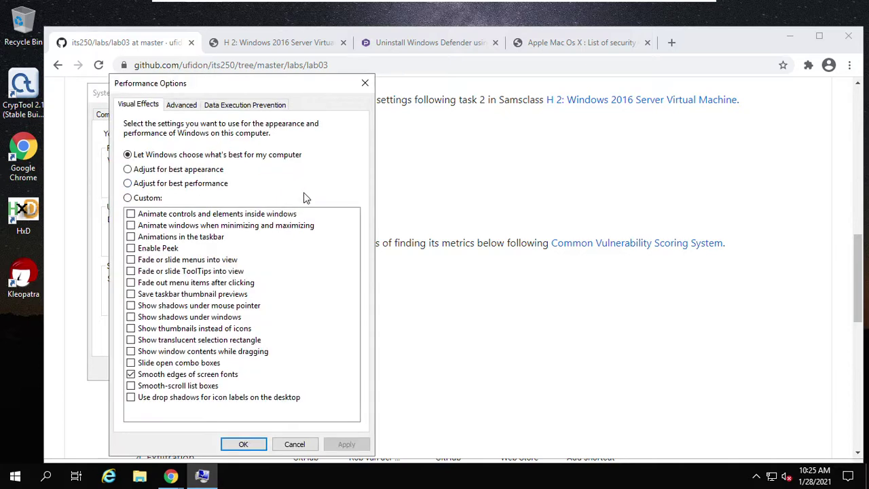
click(250, 107)
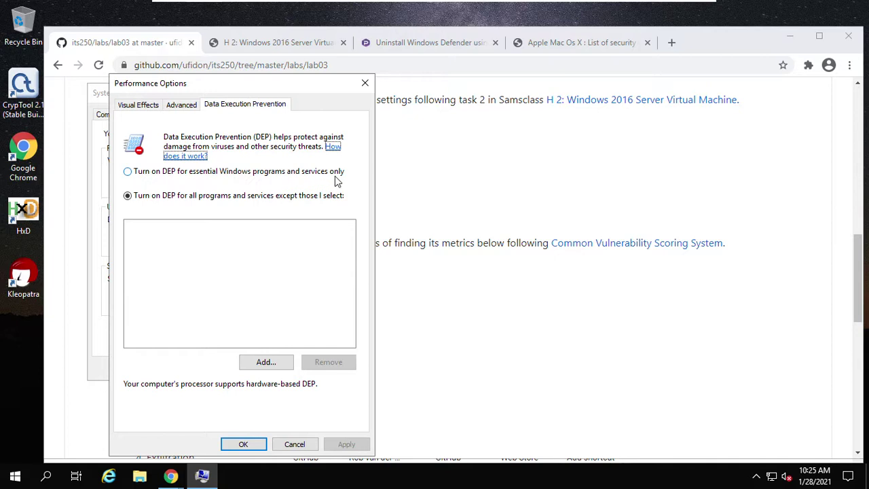
Step: Turn on DEP for essential Windows programs and services only, apply the change, and close the Performance Options and System Properties dialogs
click(127, 171)
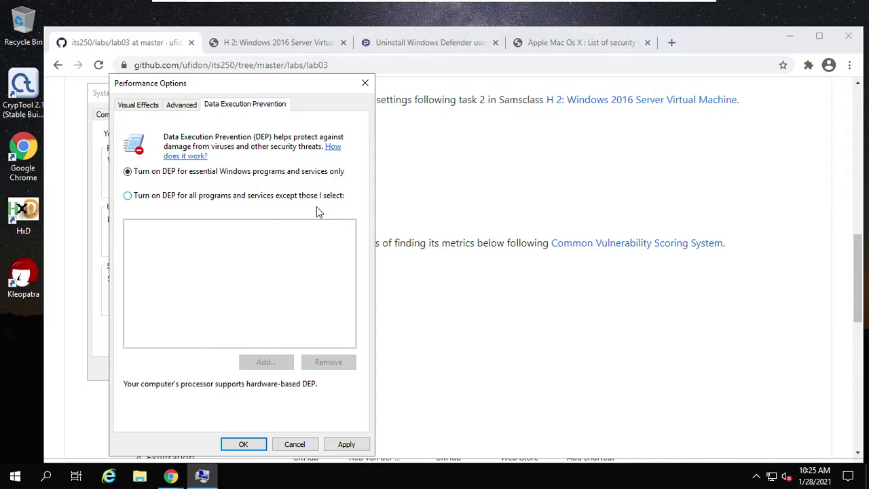
click(342, 446)
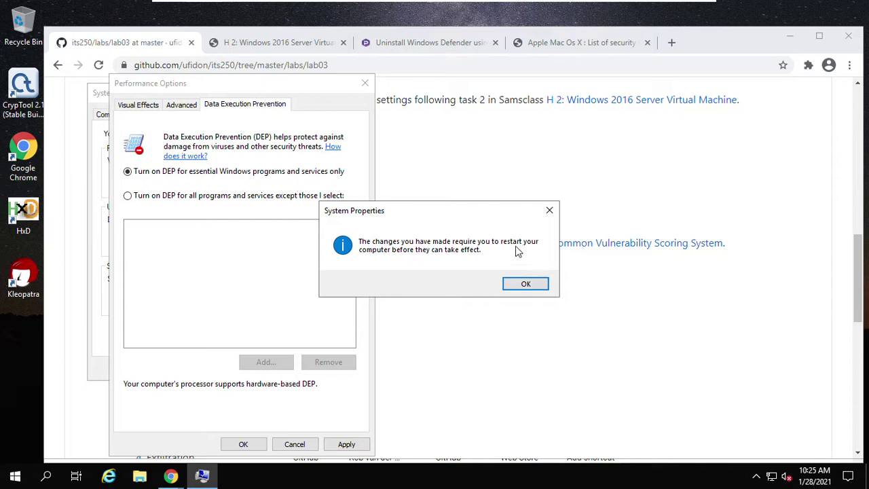
click(520, 286)
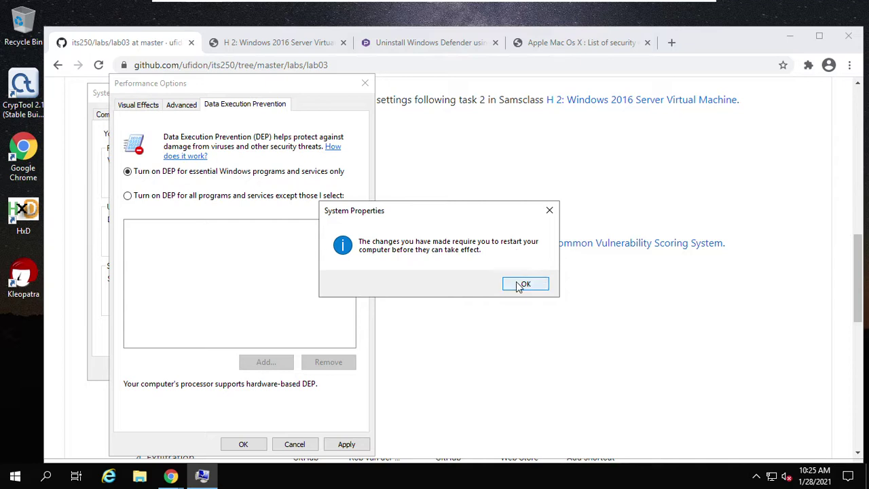
click(228, 446)
click(214, 368)
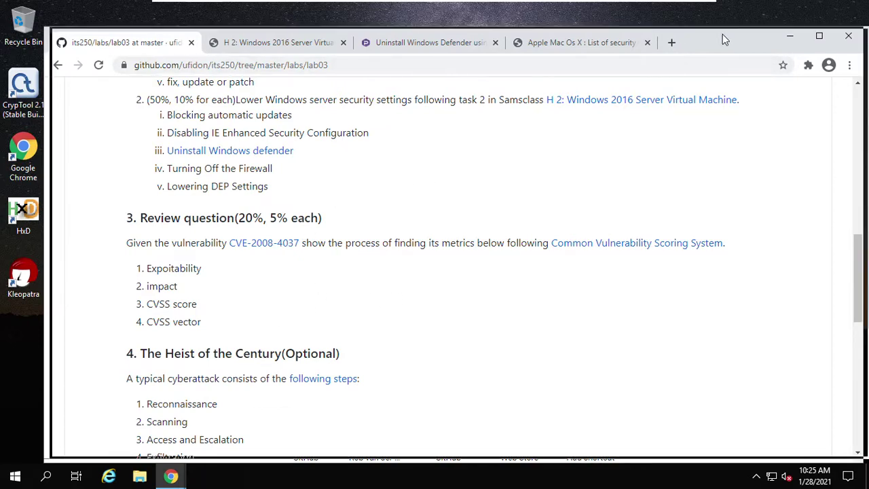
Step: Open the its250 labs folder in a new browser tab and go to lab01
drag(712, 41, 721, 40)
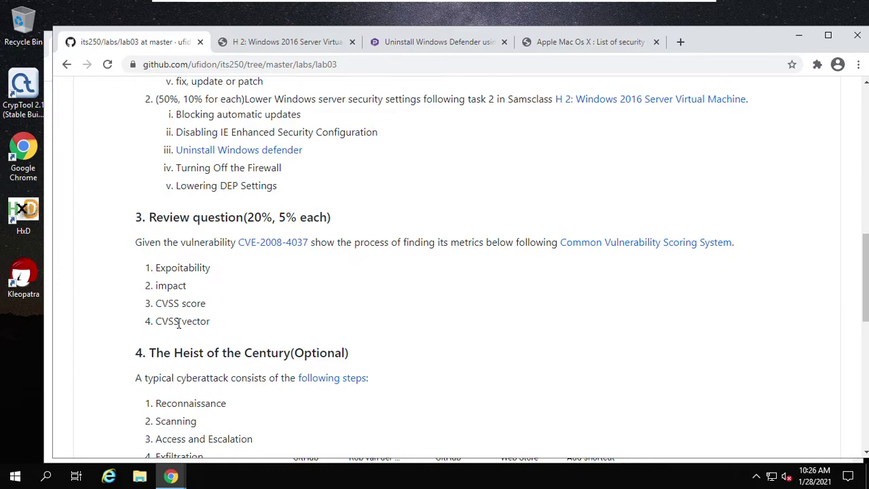
scroll(463, 270, up, 10)
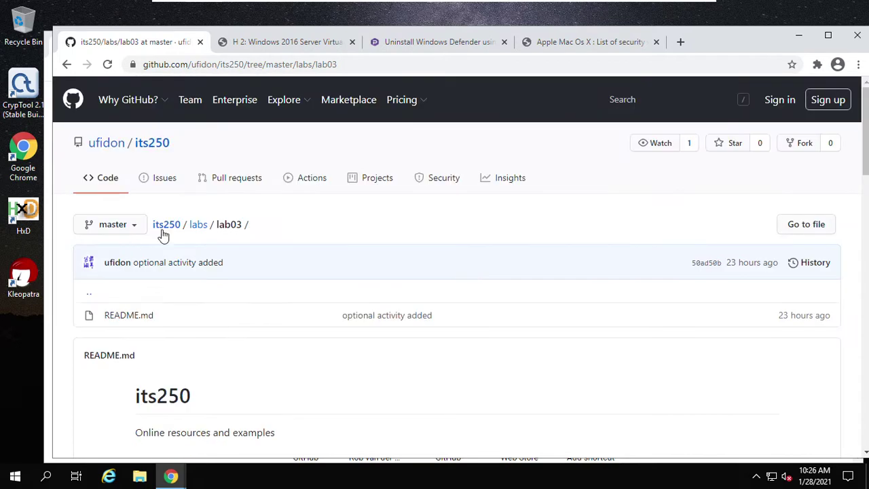
right_click(192, 230)
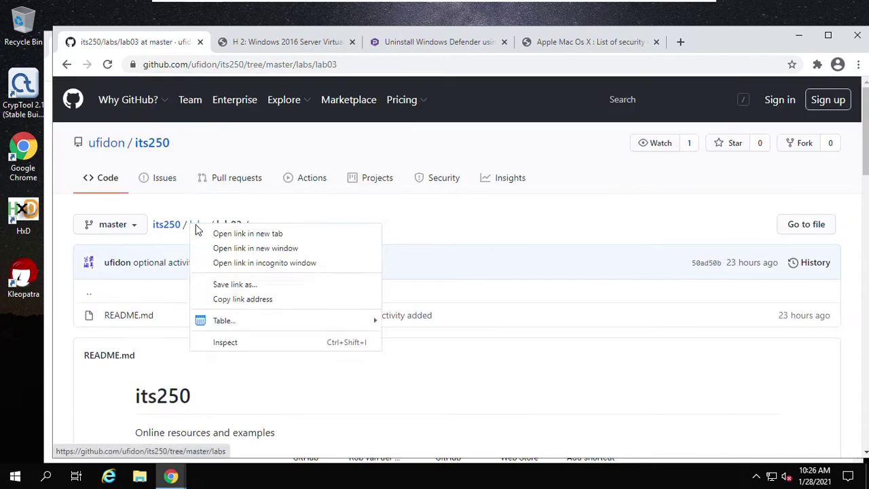
click(211, 232)
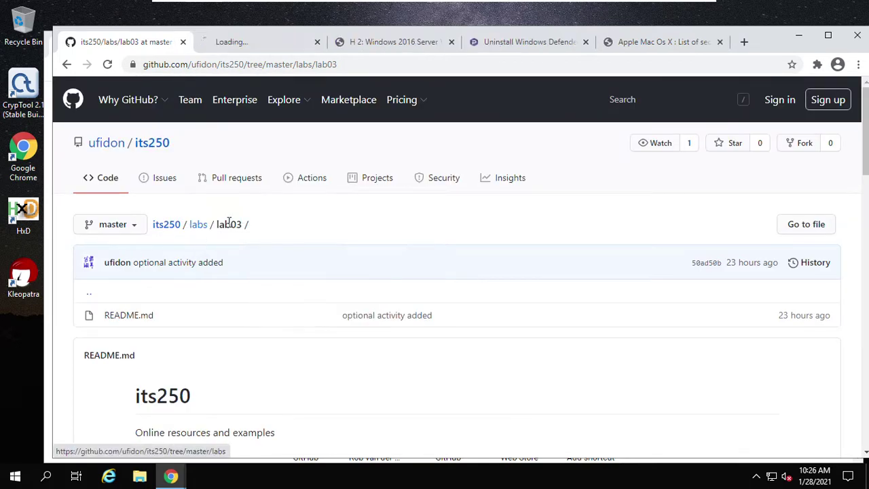
click(265, 44)
click(114, 316)
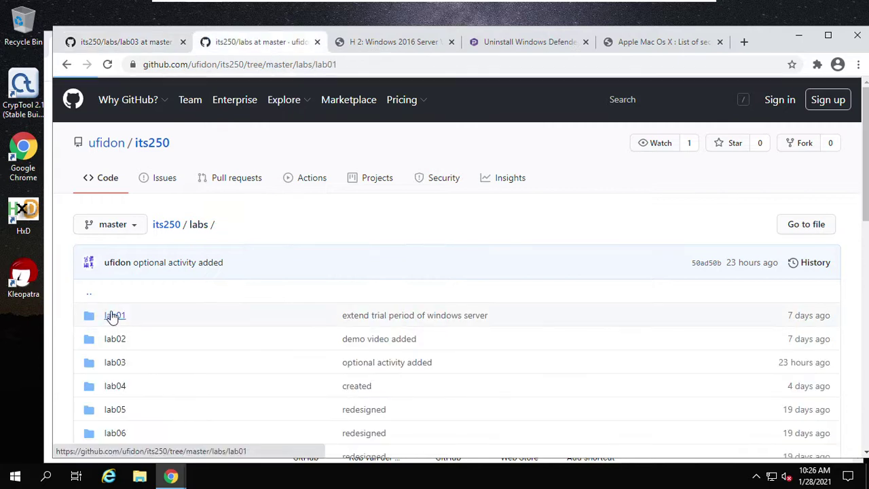
Step: Read through the lab01 instructions, from the virtual machine and Ubuntu setup to the Windows server installation and review questions
scroll(407, 251, down, 3)
scroll(446, 259, down, 4)
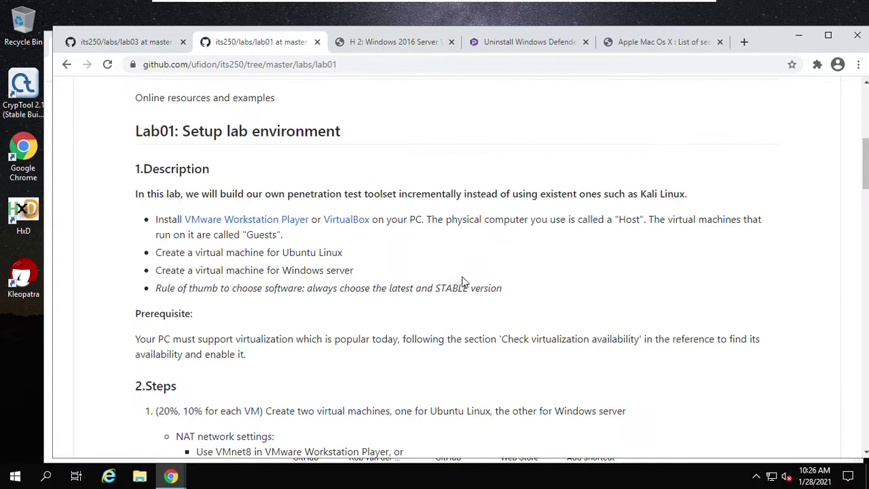
scroll(453, 303, down, 2)
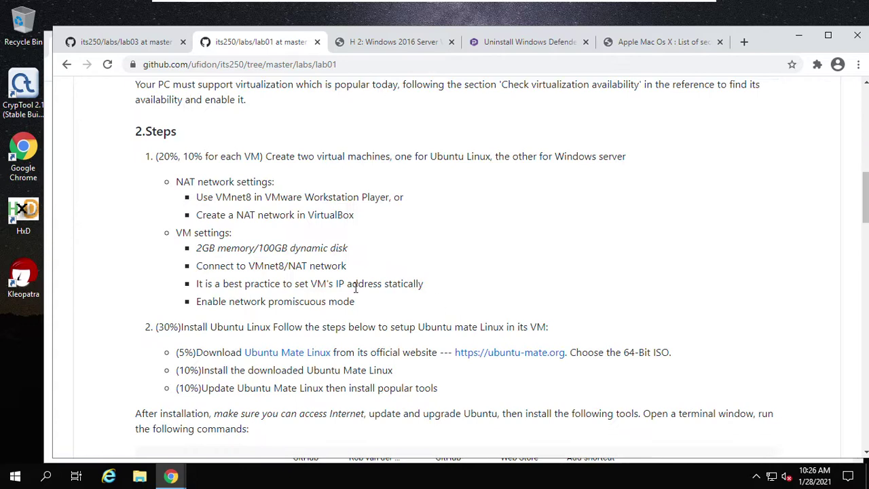
scroll(370, 237, down, 2)
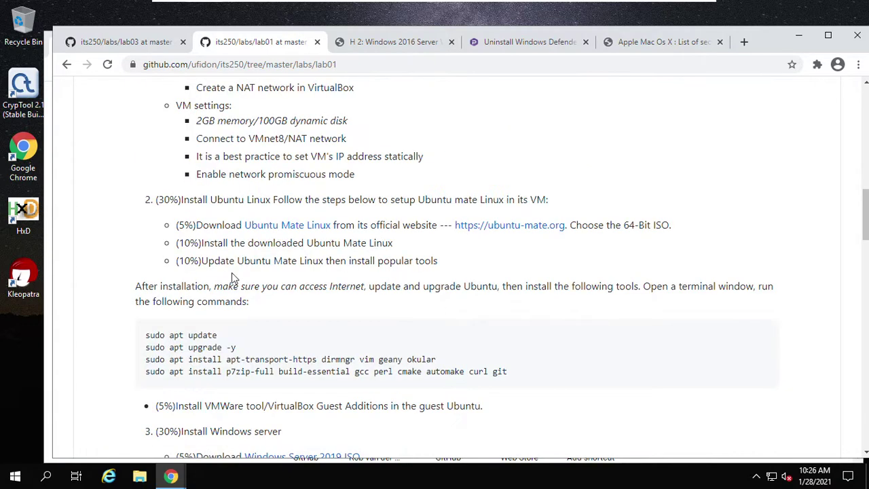
scroll(351, 346, down, 4)
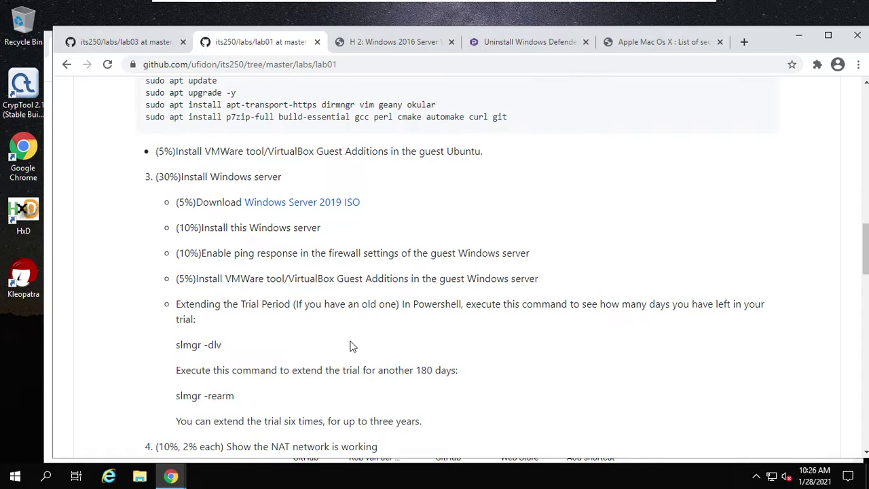
scroll(343, 329, down, 2)
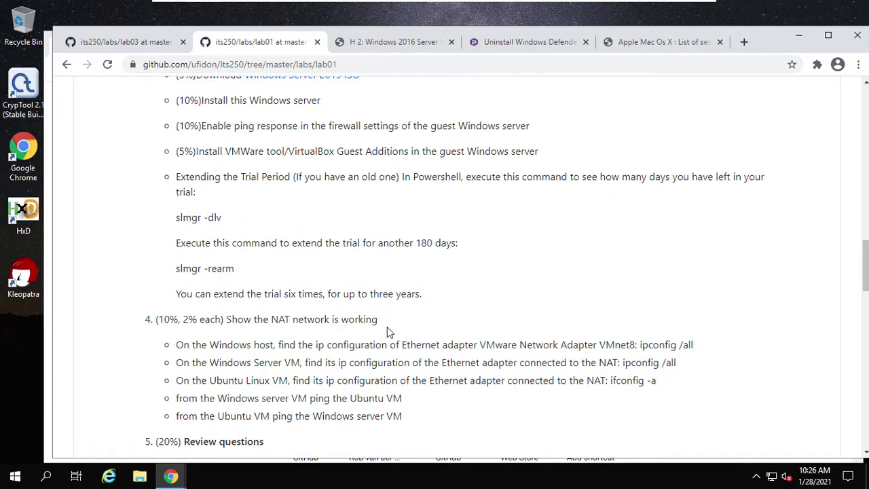
scroll(390, 332, down, 1)
scroll(389, 331, down, 2)
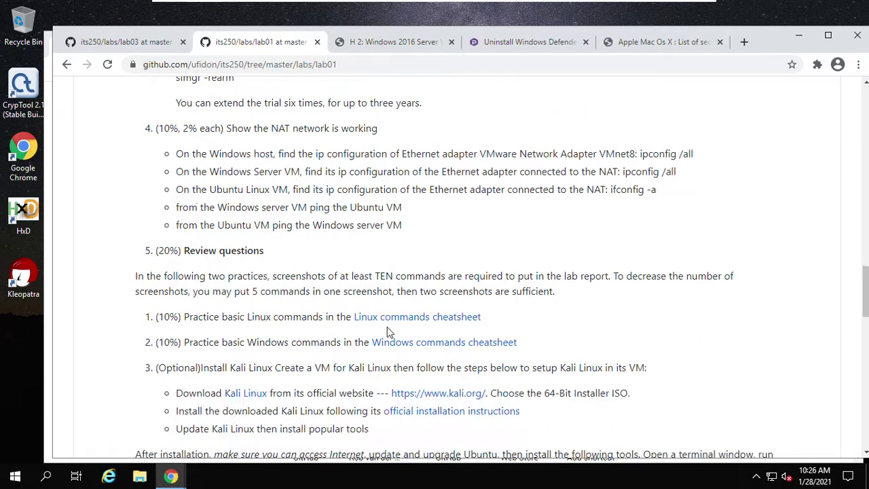
scroll(388, 327, up, 7)
scroll(390, 318, up, 2)
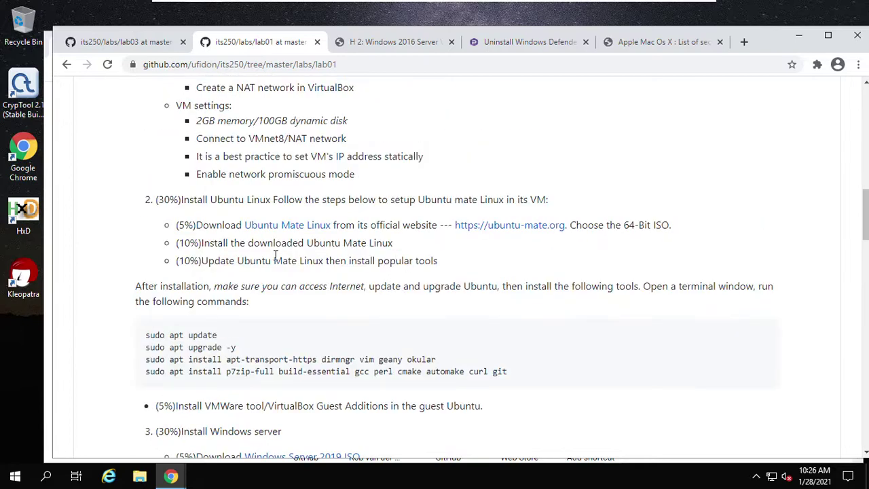
scroll(463, 275, up, 2)
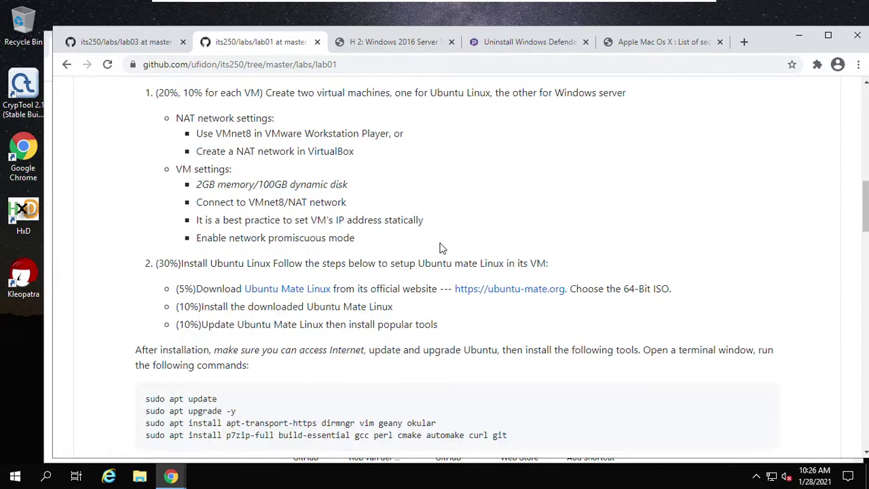
scroll(441, 247, up, 2)
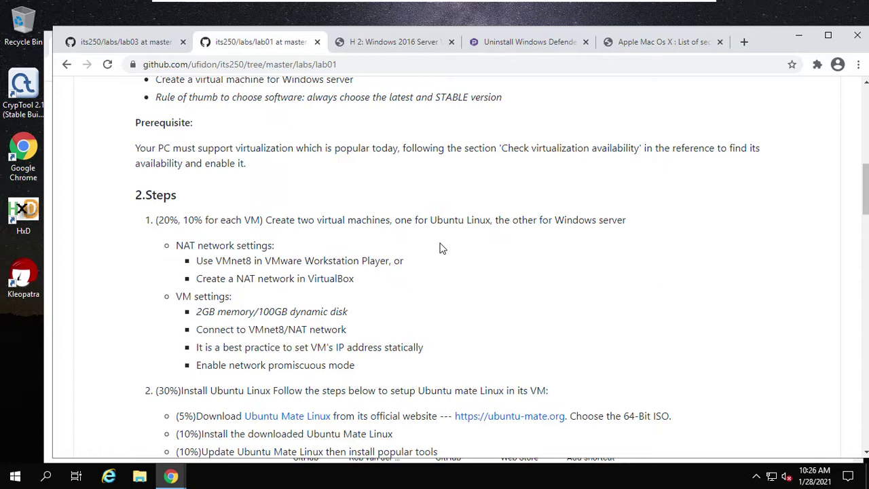
scroll(276, 264, down, 2)
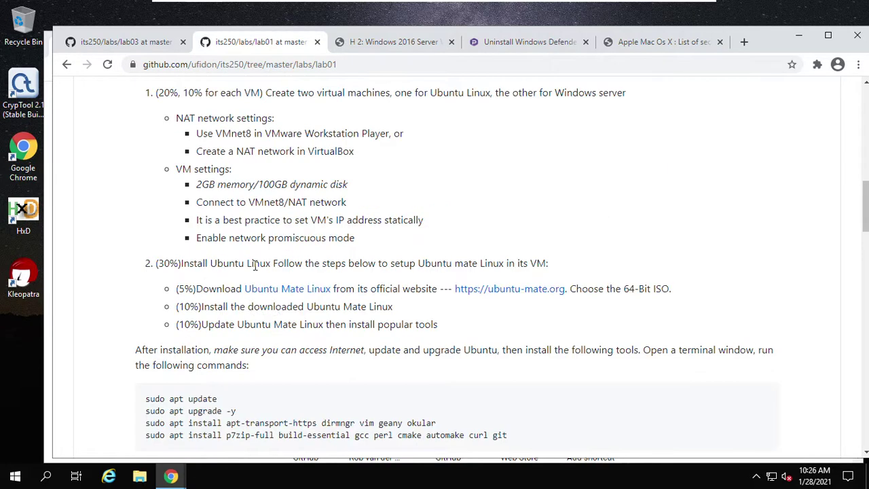
scroll(323, 301, down, 3)
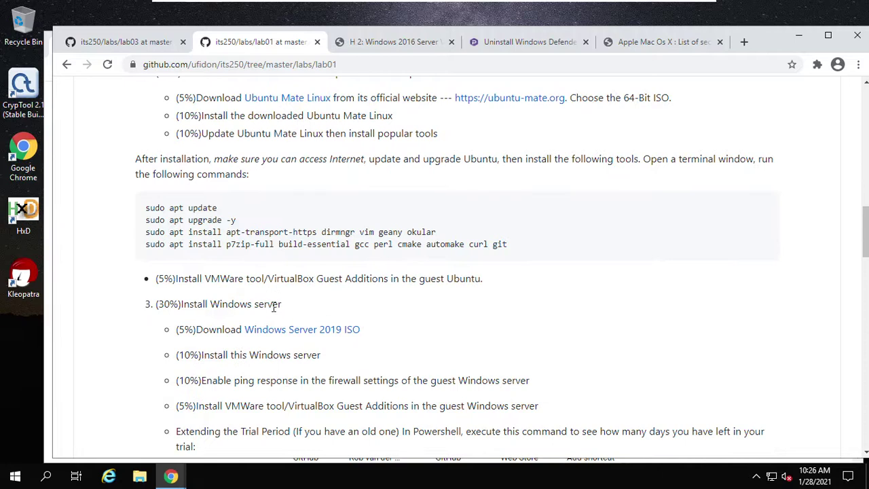
scroll(292, 353, down, 1)
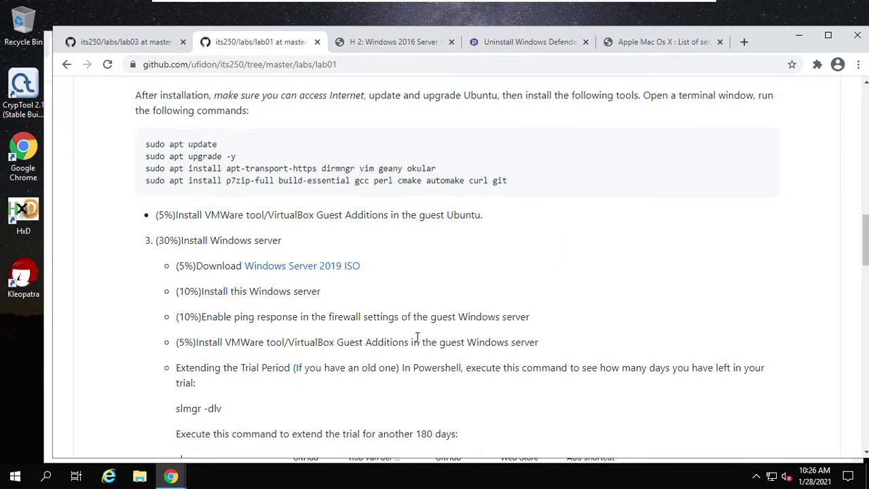
scroll(419, 341, down, 1)
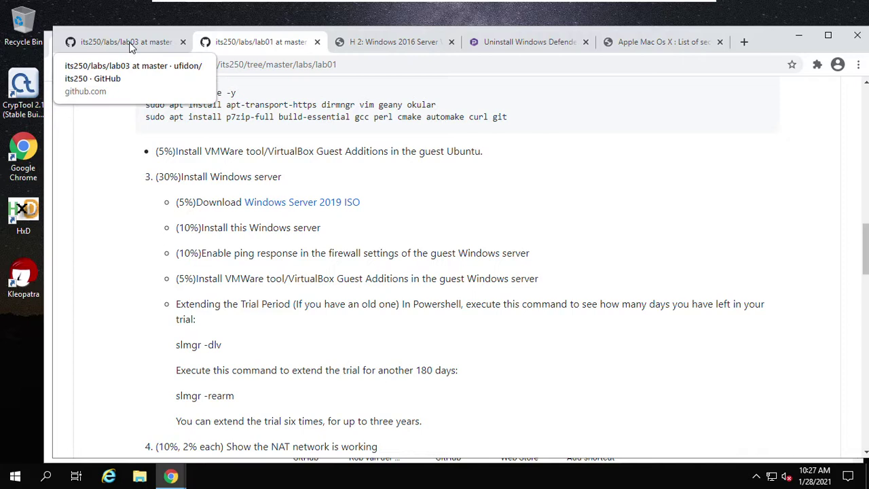
Step: Search Google for "python" in a new browser tab, open the official python.org site, and show its download options
click(740, 43)
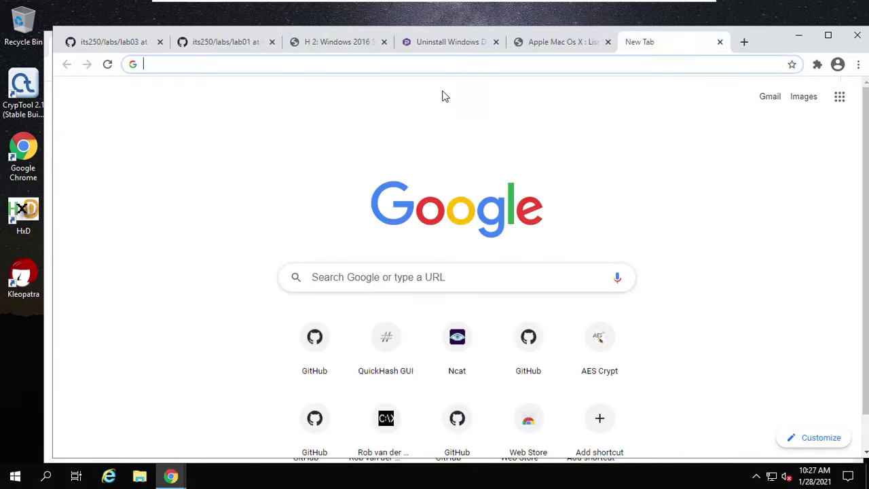
click(375, 286)
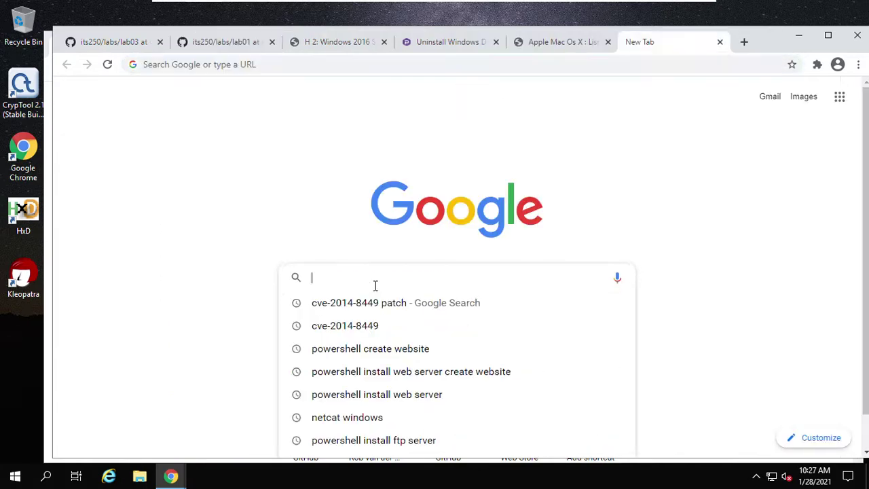
text(python)
key(Return)
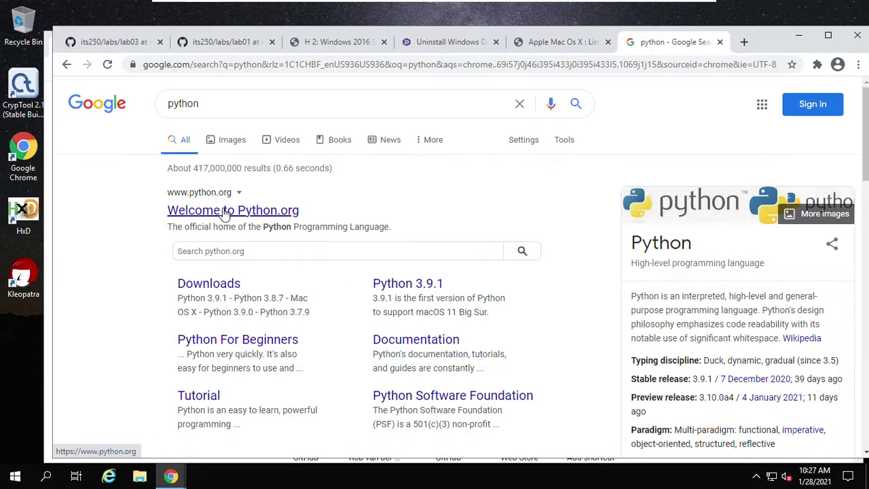
click(224, 212)
mouse_move(281, 197)
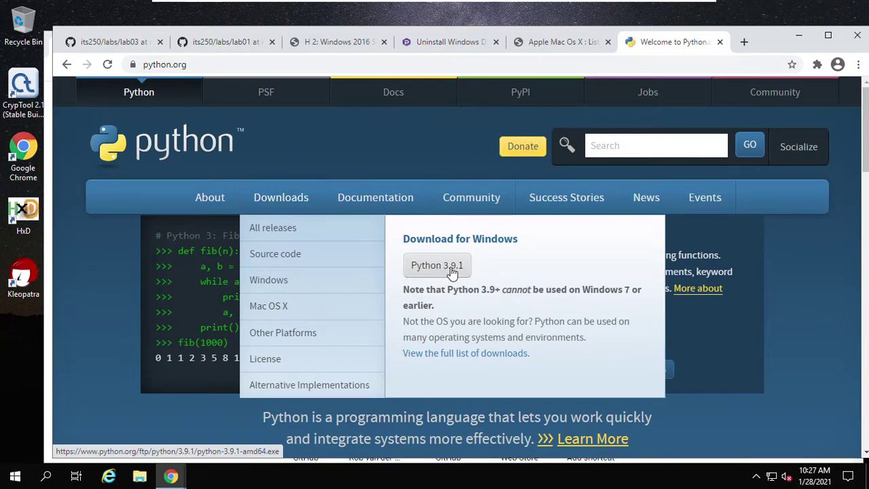
Step: Search Windows for "python" to check for an existing installation, and return to the Python website
click(46, 479)
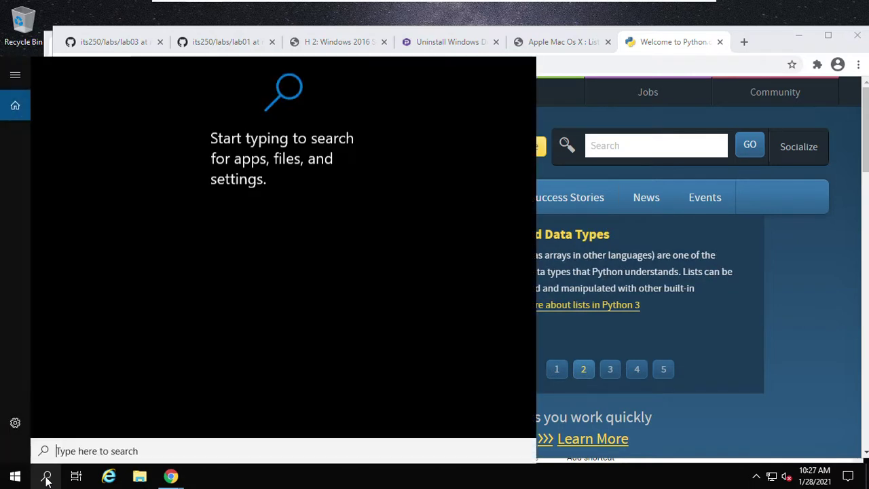
text(py)
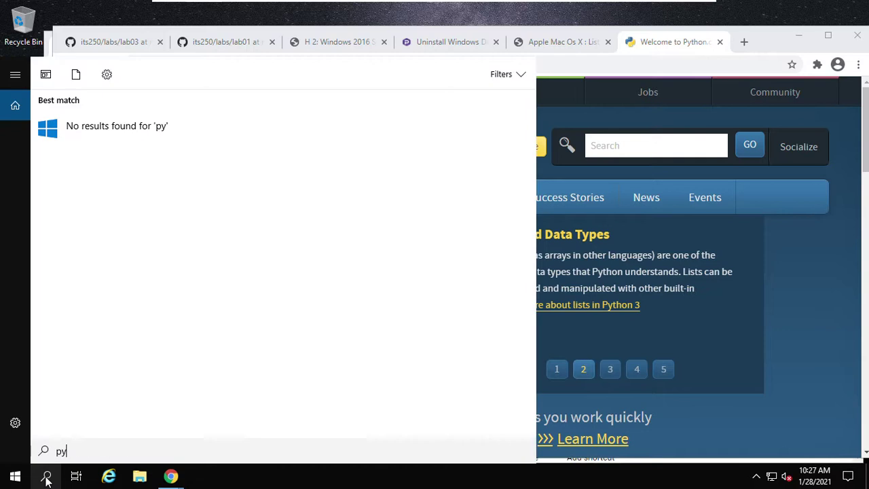
text(thon)
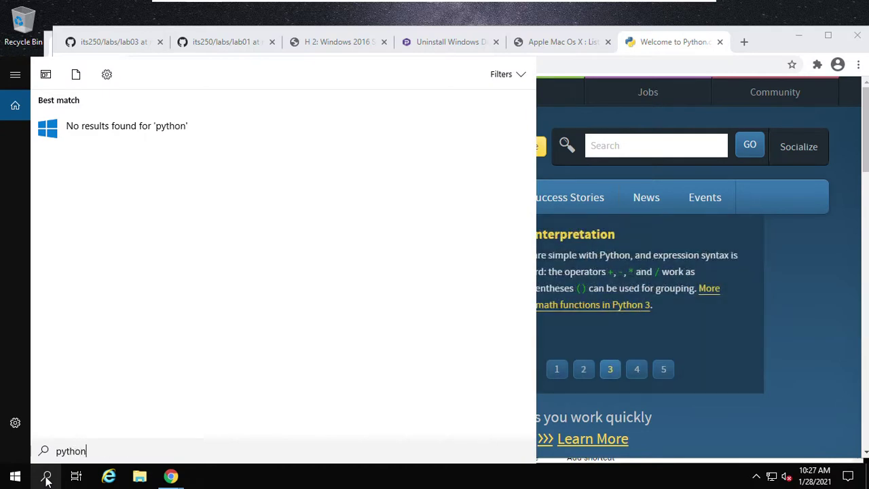
click(47, 479)
click(46, 479)
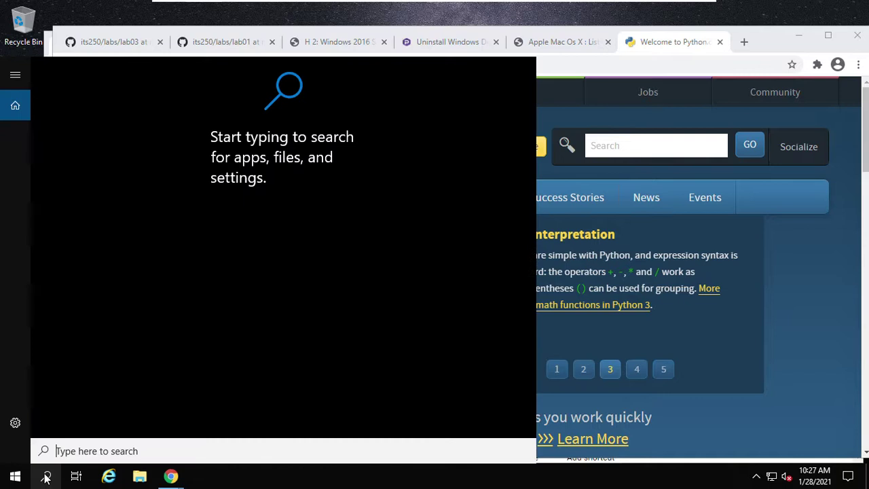
text(pytjon)
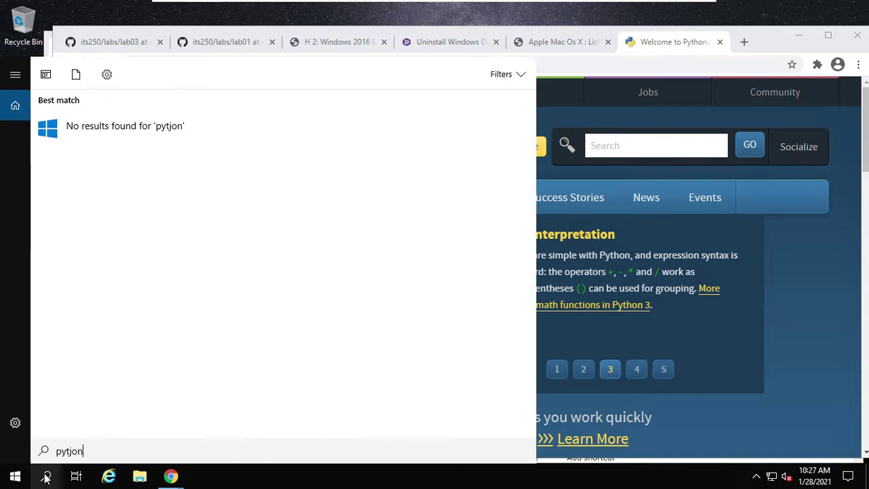
key(BackSpace)
key(BackSpace)
key(BackSpace)
text(ho)
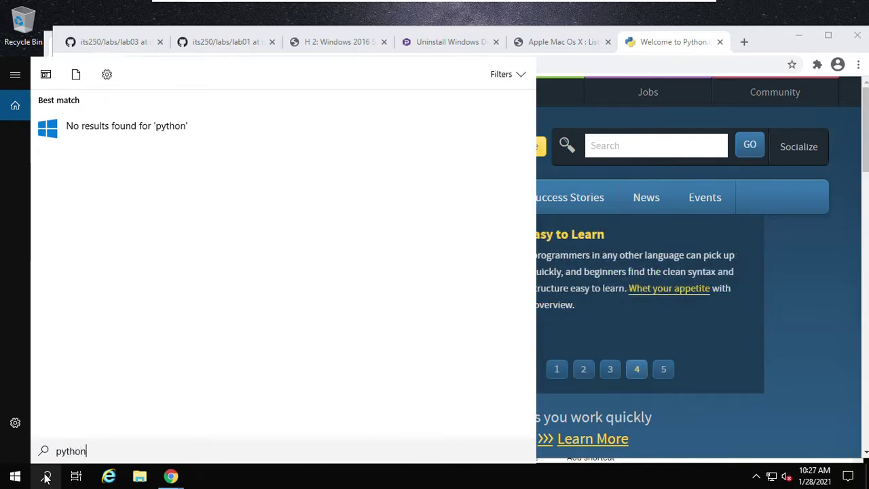
click(778, 249)
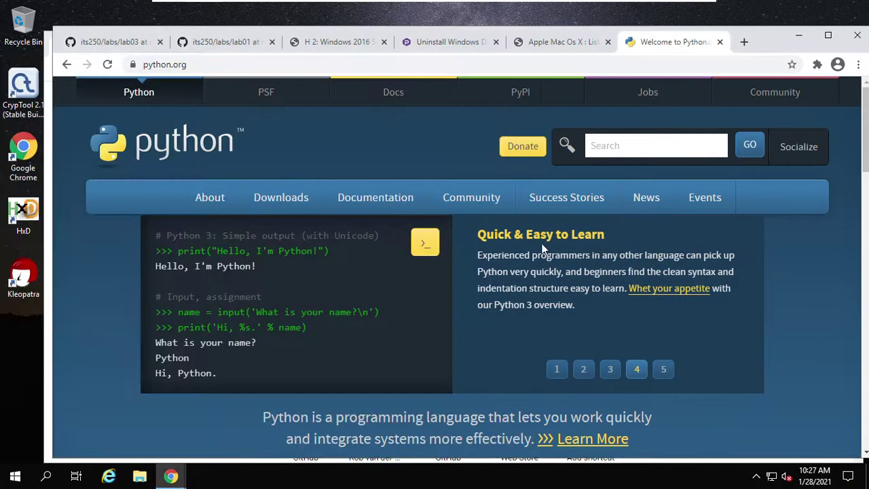
Step: Download the Python 3.9.1 Windows installer, python-3.9.1-amd64.exe, into the its330 folder under Documents
mouse_move(247, 212)
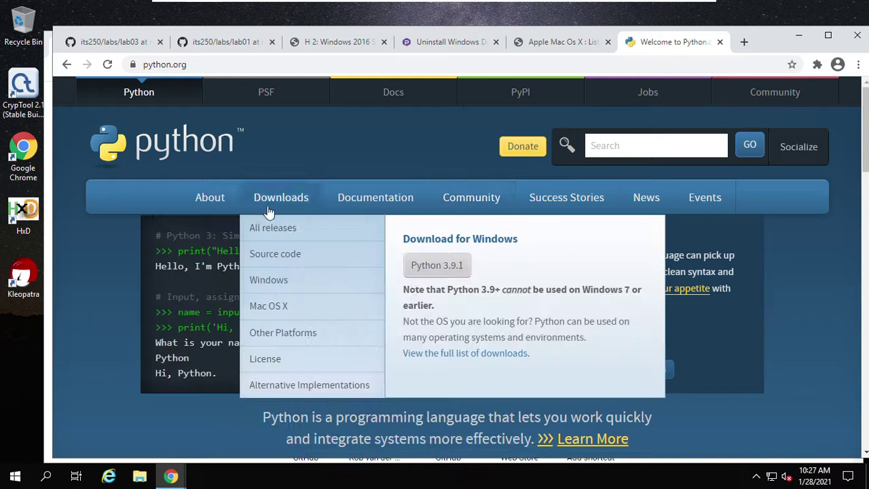
click(429, 270)
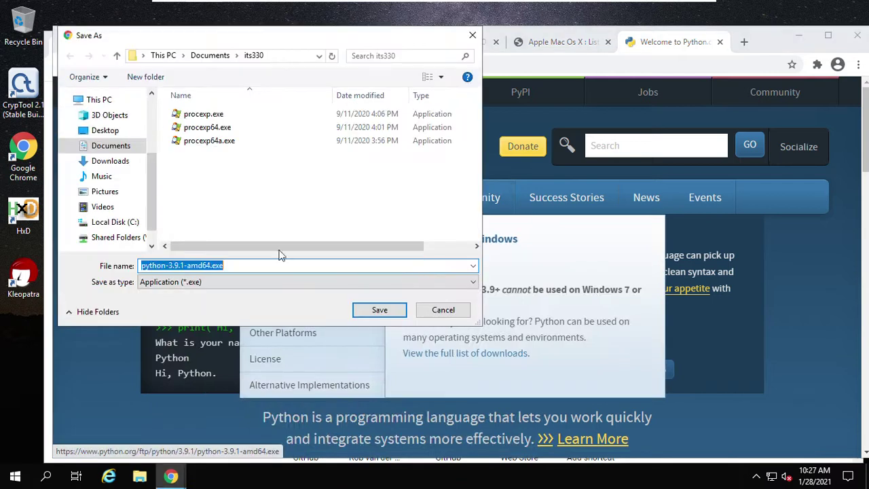
click(204, 55)
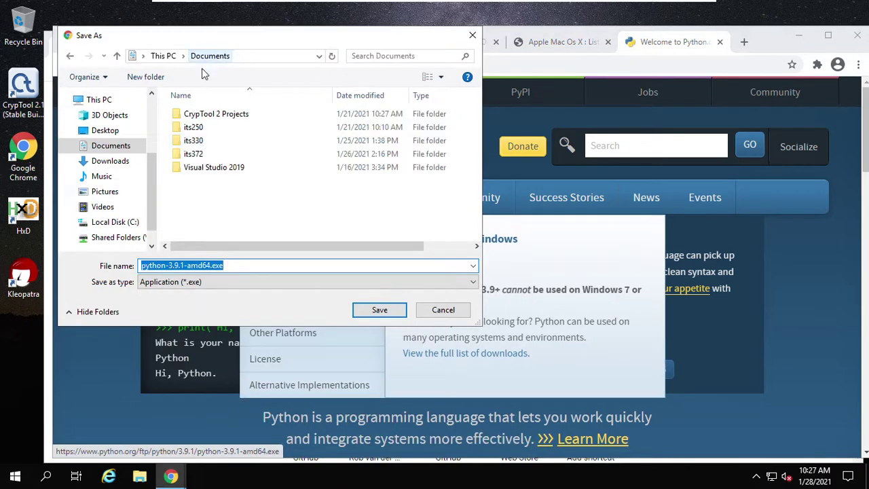
double_click(197, 140)
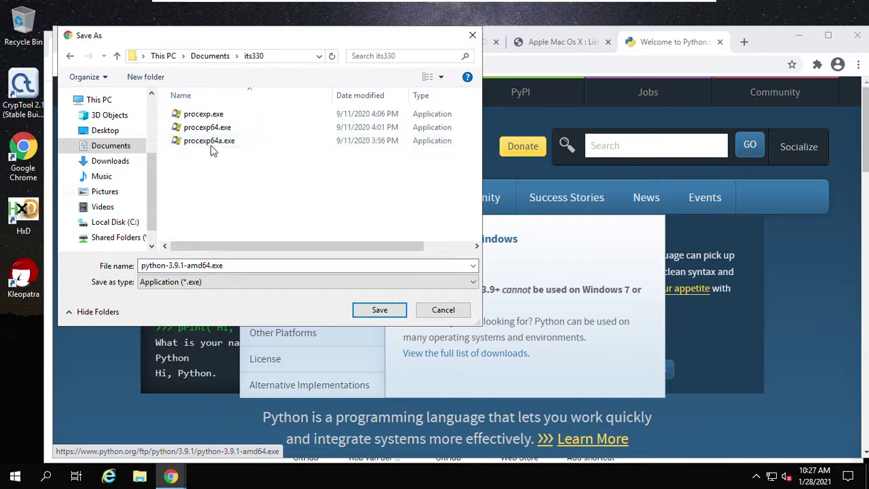
click(374, 312)
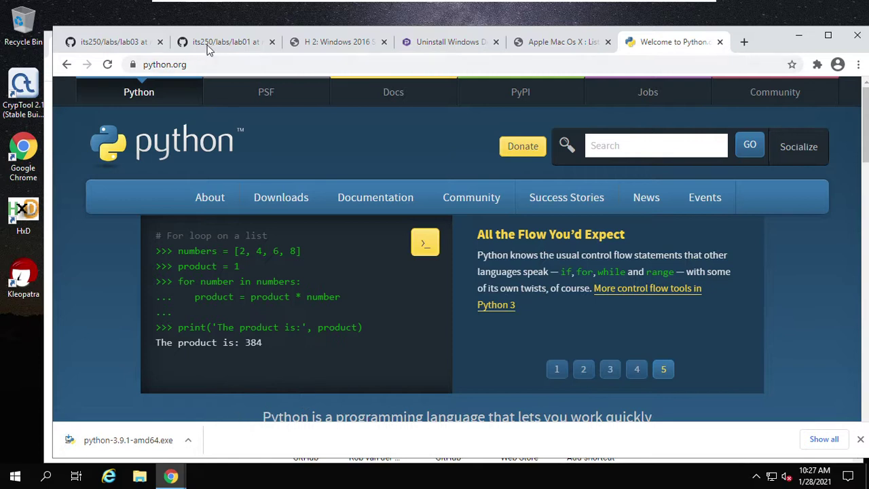
Step: Return to the lab03 page and close all browser tabs that follow it
click(106, 44)
right_click(105, 44)
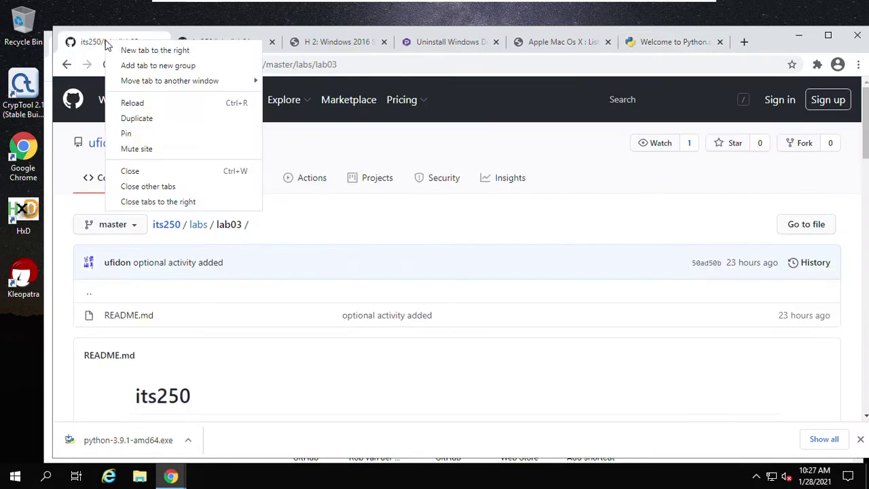
click(220, 206)
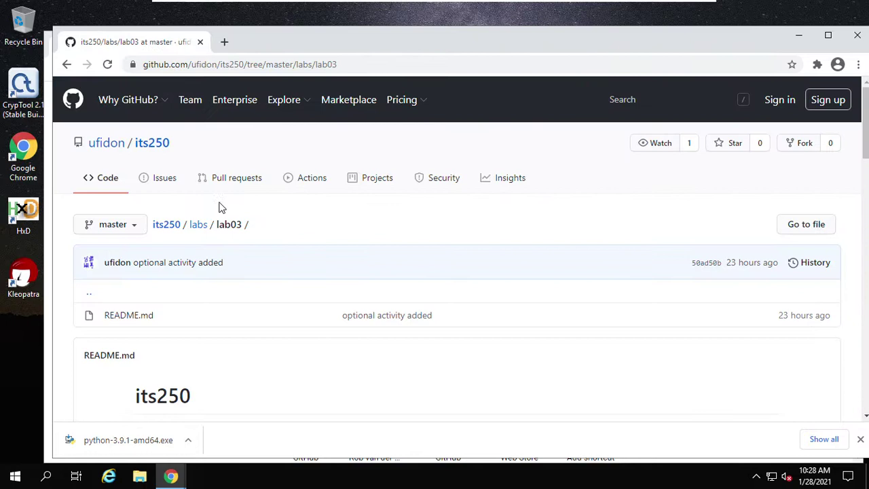
Step: Run the downloaded Python 3.9.1 installer as a custom installation for all users, with Python added to environment variables
click(126, 440)
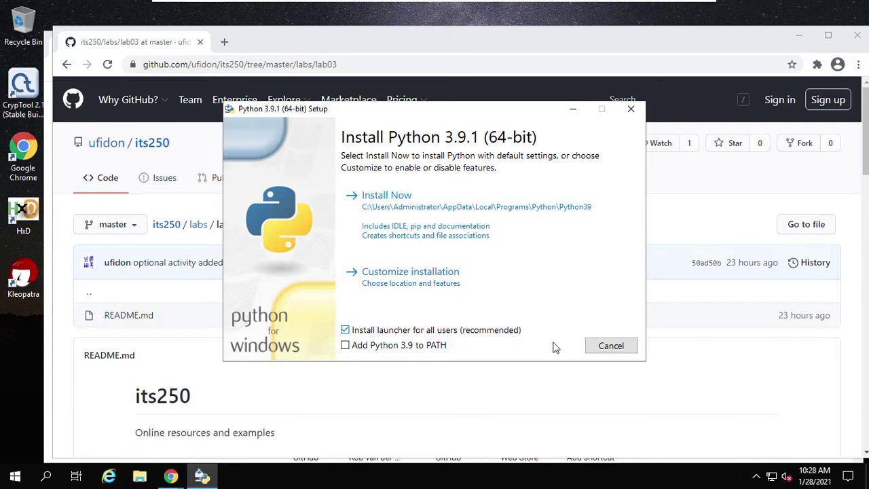
click(411, 278)
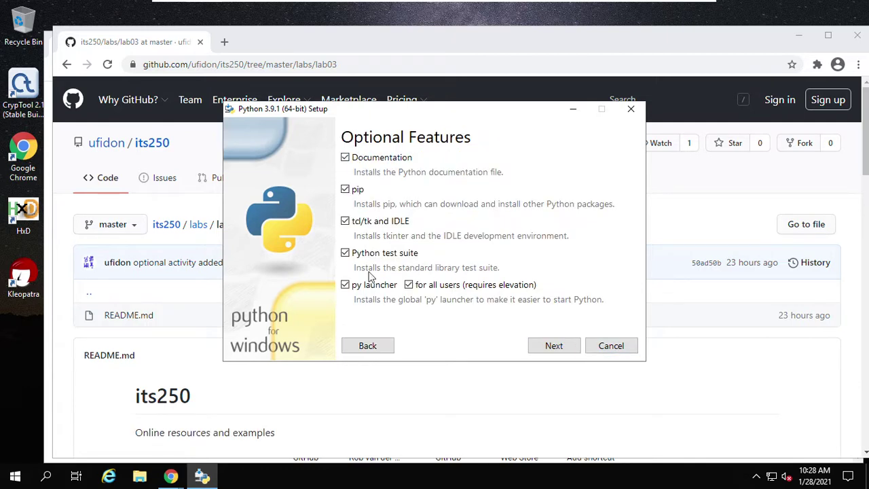
click(541, 349)
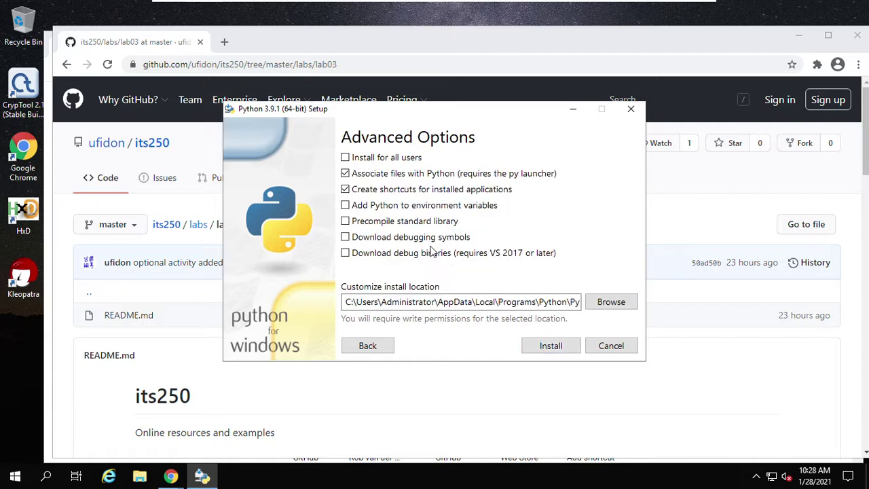
click(346, 206)
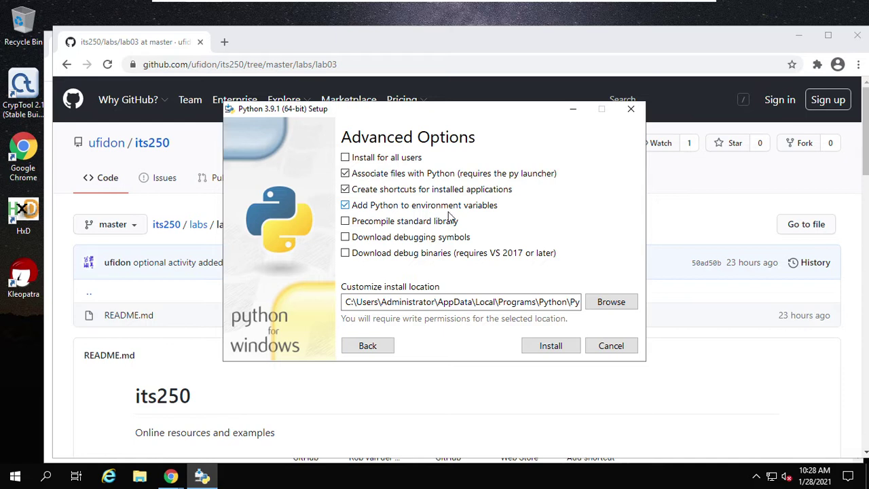
click(349, 158)
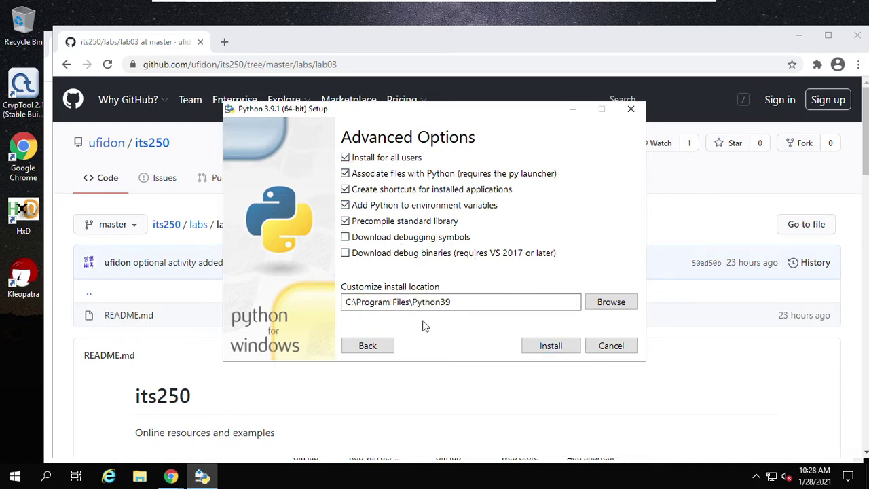
click(540, 350)
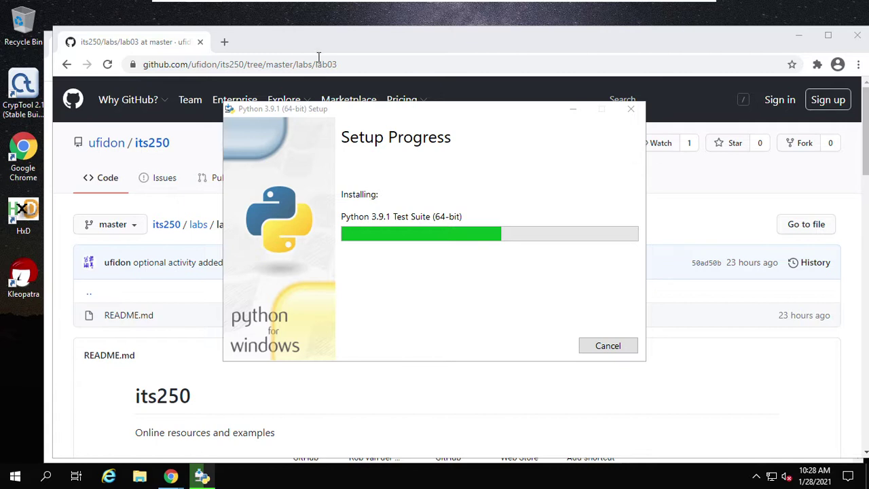
Step: Open the CVE-2008-4037 and Common Vulnerability Scoring System links from the lab03 review question in new browser tabs
click(200, 216)
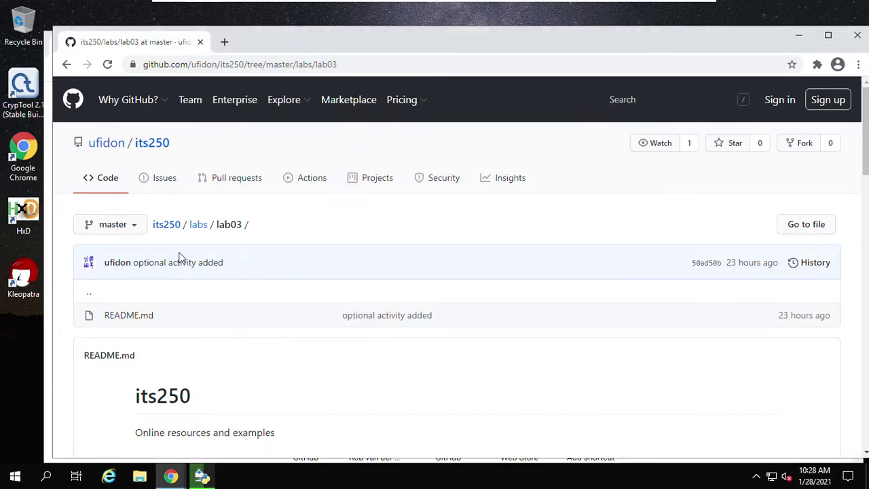
scroll(309, 238, down, 12)
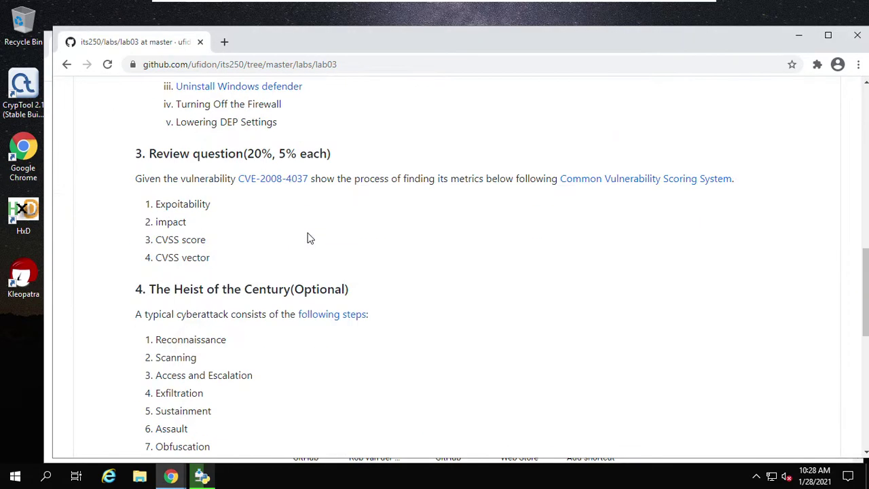
scroll(309, 238, down, 1)
scroll(308, 237, up, 4)
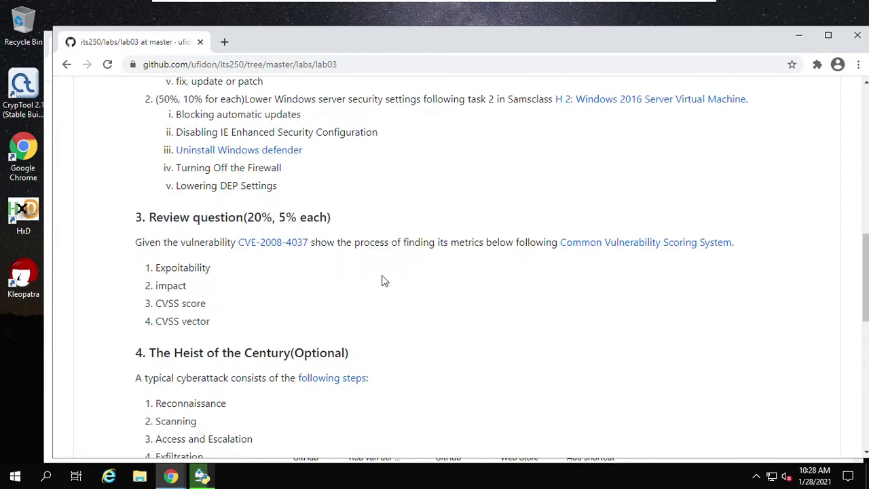
scroll(382, 279, down, 1)
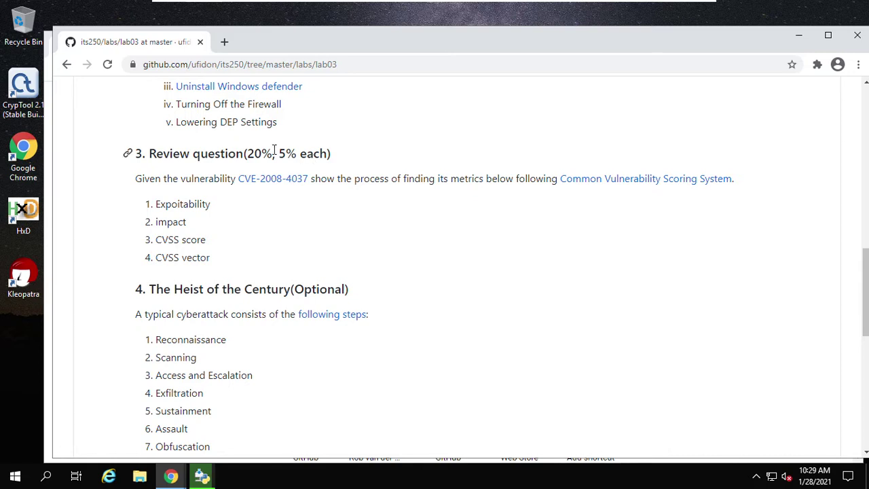
right_click(283, 182)
click(306, 187)
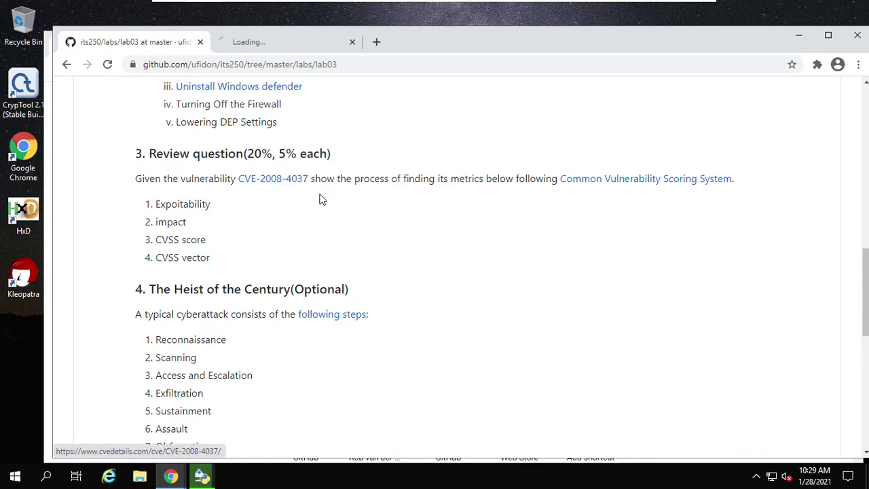
right_click(619, 184)
click(641, 188)
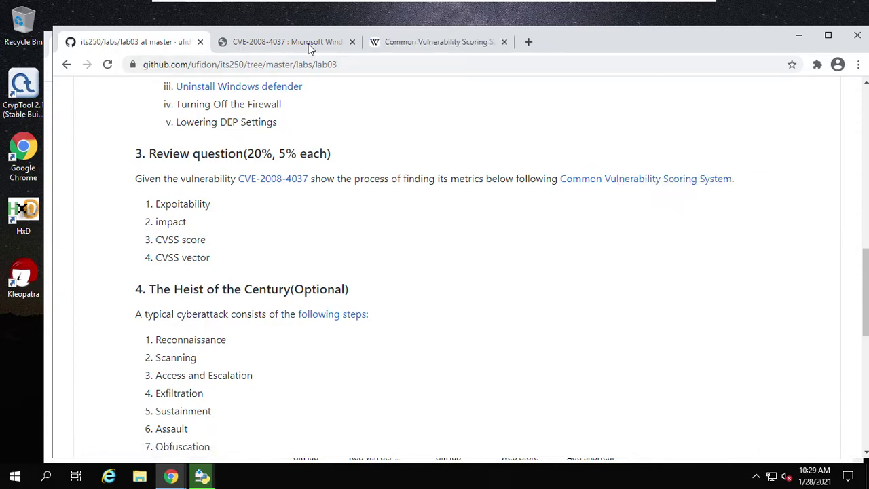
Step: Examine the version 2 base metrics in the Wikipedia article on the Common Vulnerability Scoring System
click(445, 47)
scroll(431, 288, down, 5)
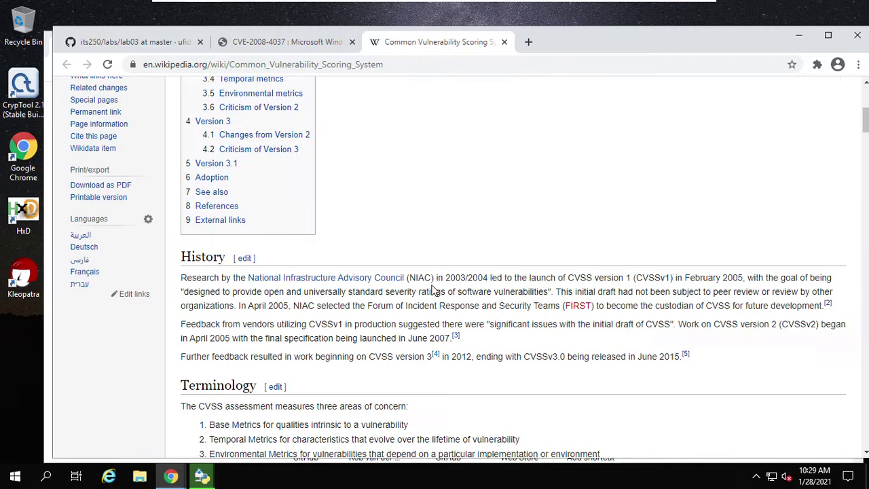
scroll(540, 292, down, 15)
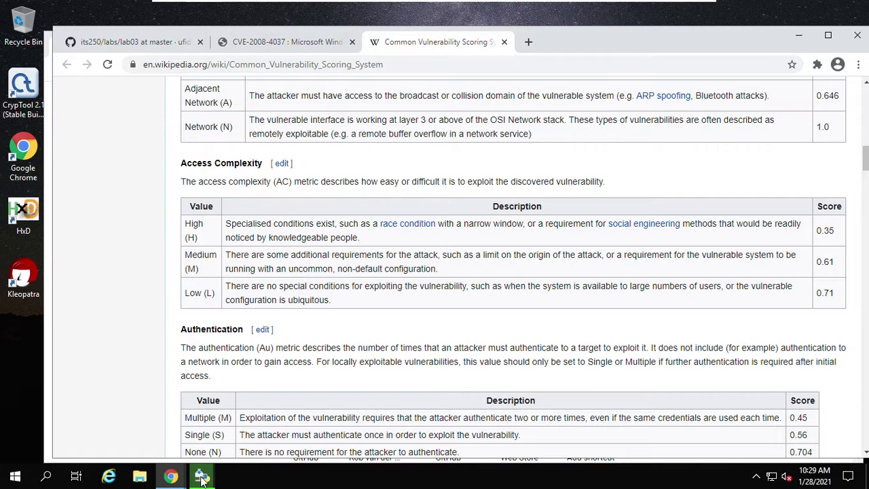
scroll(202, 477, up, 2)
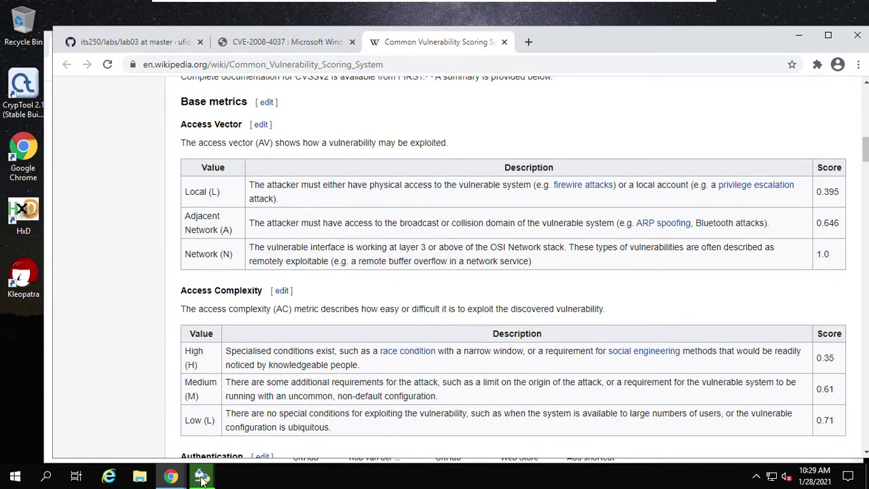
Step: Disable the path length limit in the Python setup and close the installer
click(202, 477)
scroll(238, 442, up, 1)
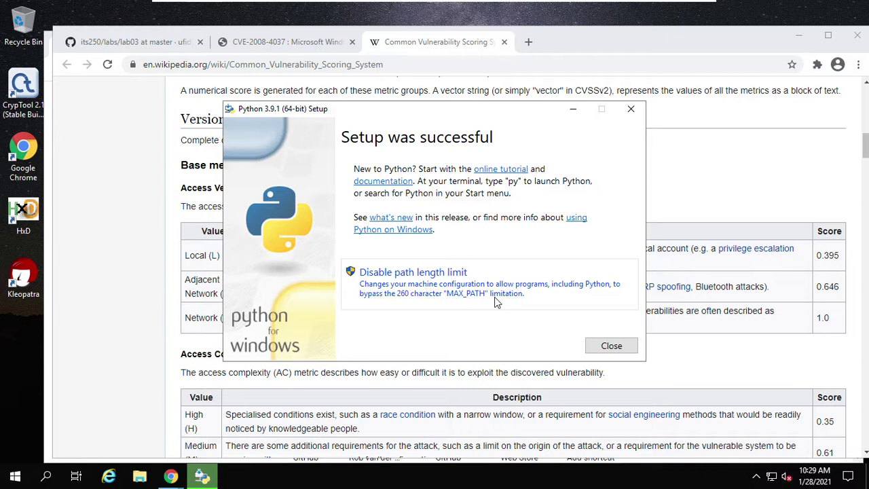
click(432, 290)
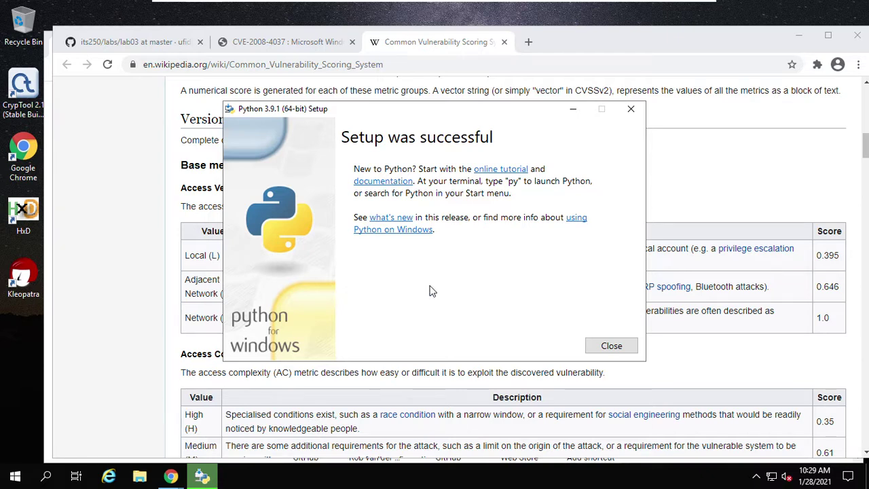
click(598, 348)
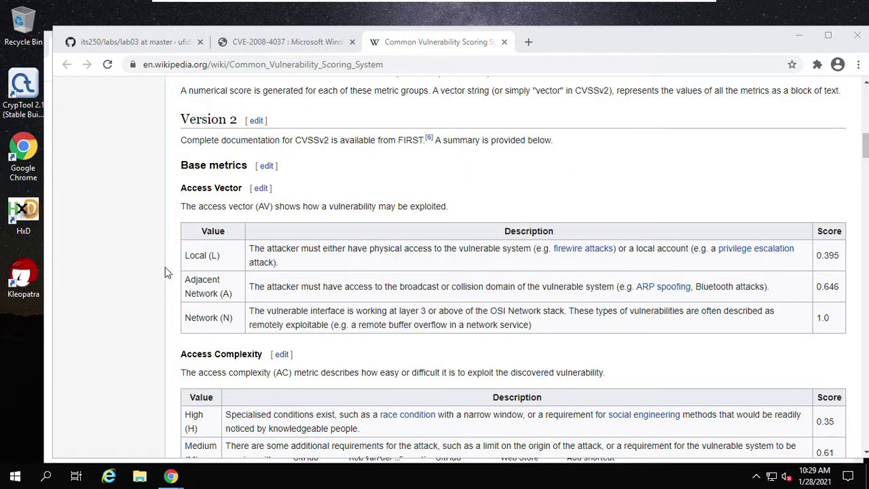
Step: Search Windows for "py", launch Python 3.9 (64-bit), and move its console below the article's Version 2 heading
click(45, 477)
text(py)
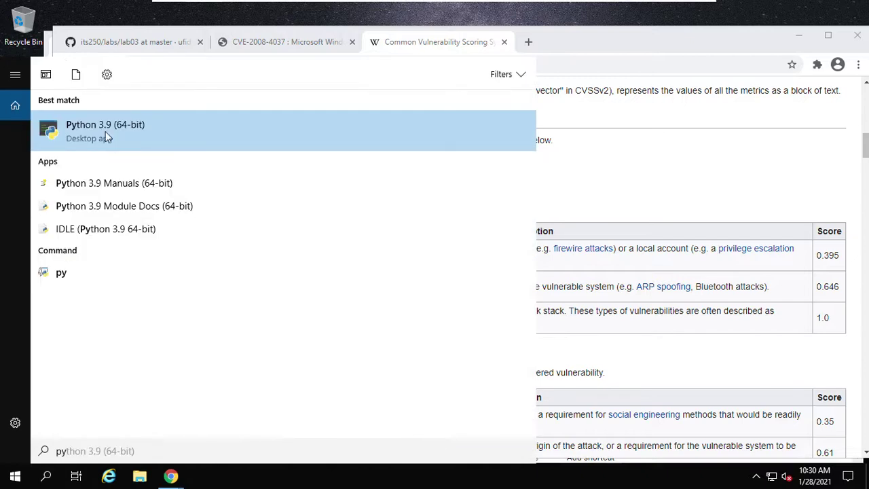
click(94, 128)
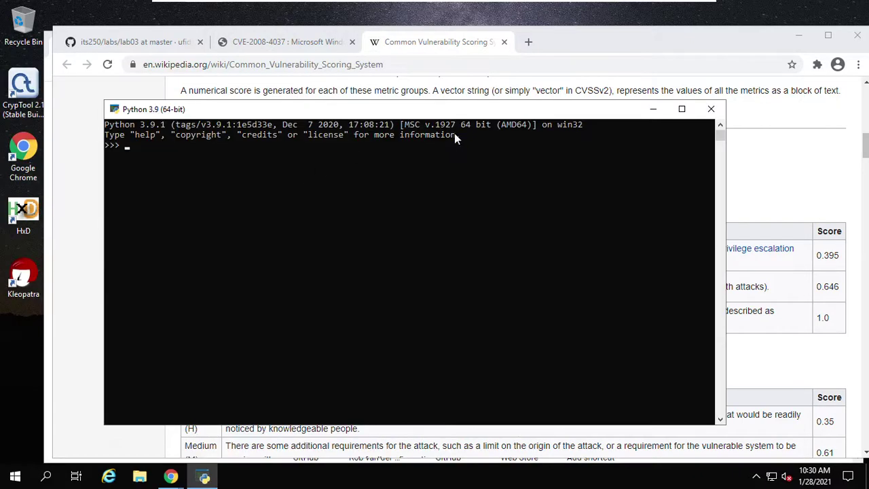
drag(476, 101, 505, 252)
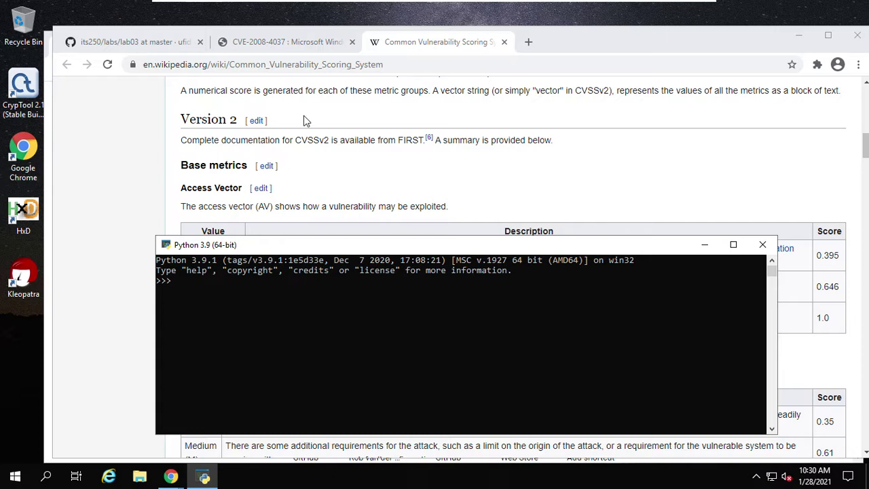
Step: Review the CVSS scores of CVE-2008-4037, the metrics required by lab03, and the Access Vector table on Wikipedia
click(262, 44)
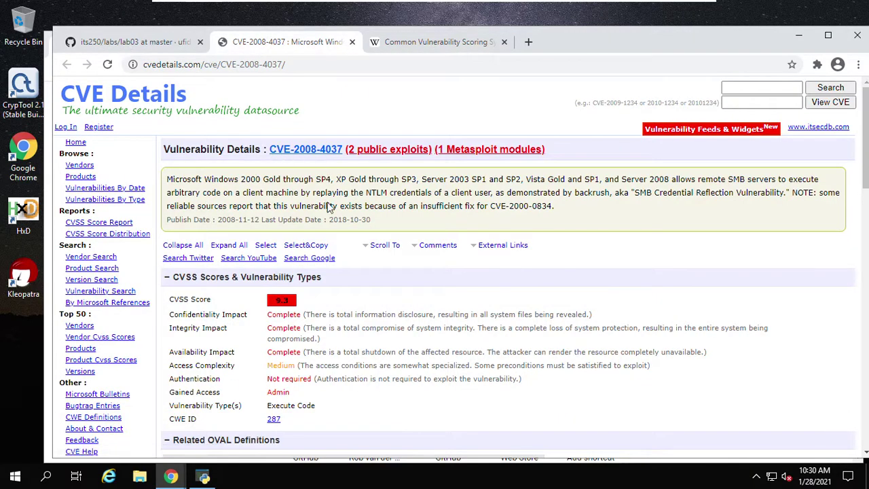
scroll(362, 220, down, 2)
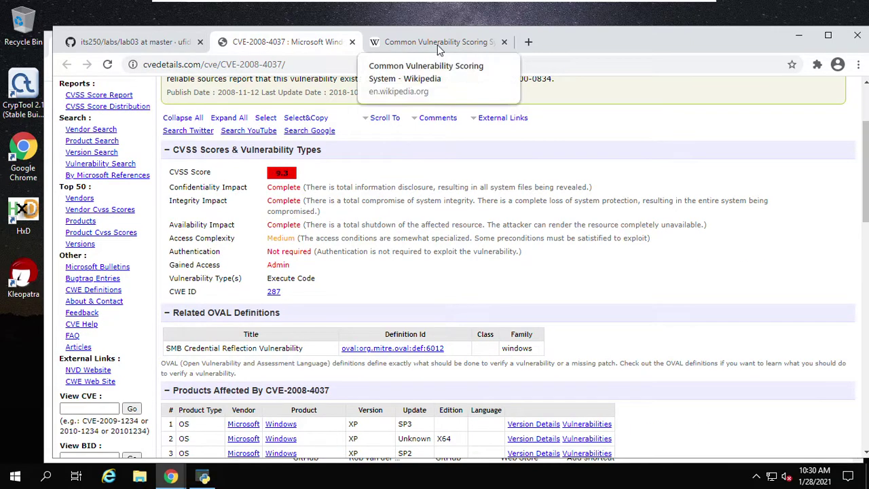
click(133, 42)
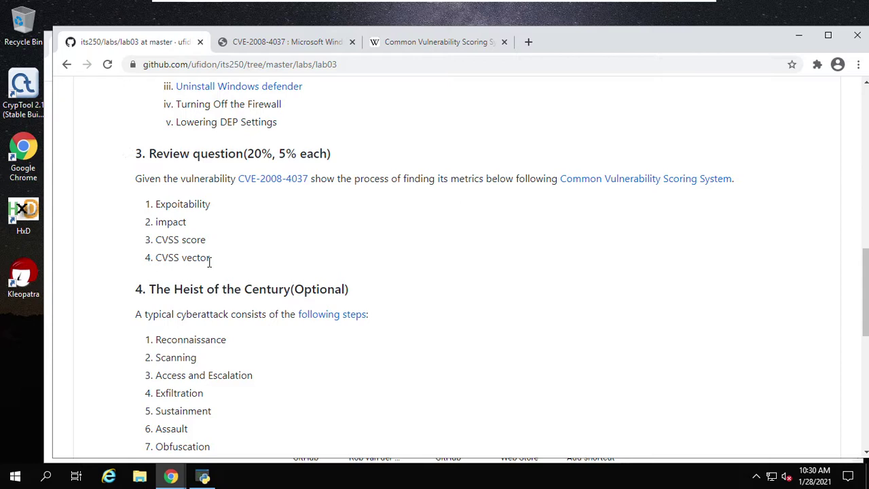
click(427, 44)
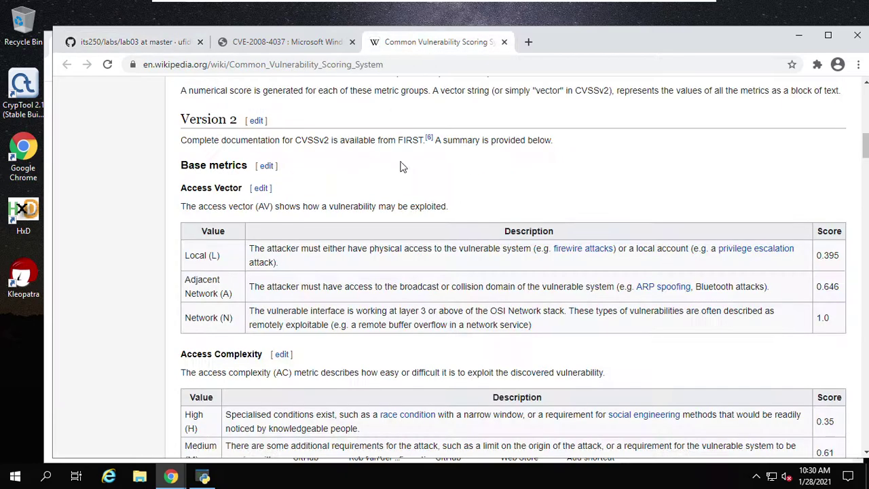
scroll(367, 190, down, 1)
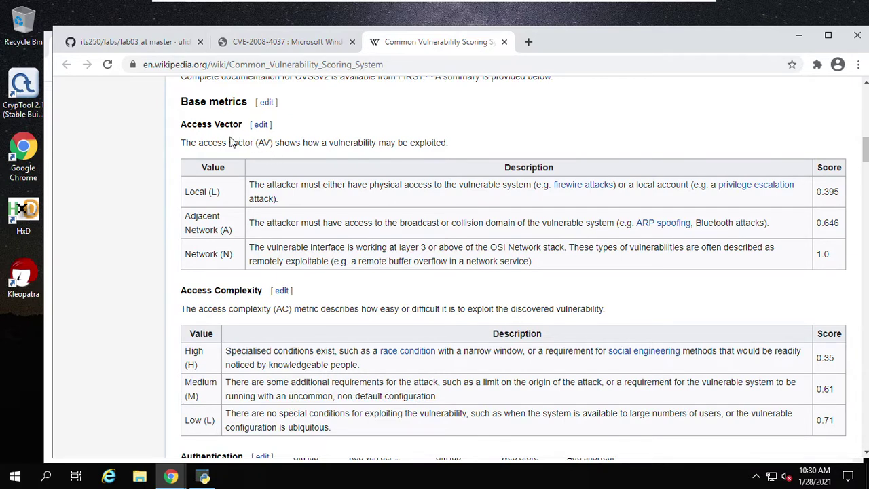
Step: Begin the assignment "av=" in the Python console and check the Access Vector scores
mouse_move(209, 479)
click(204, 477)
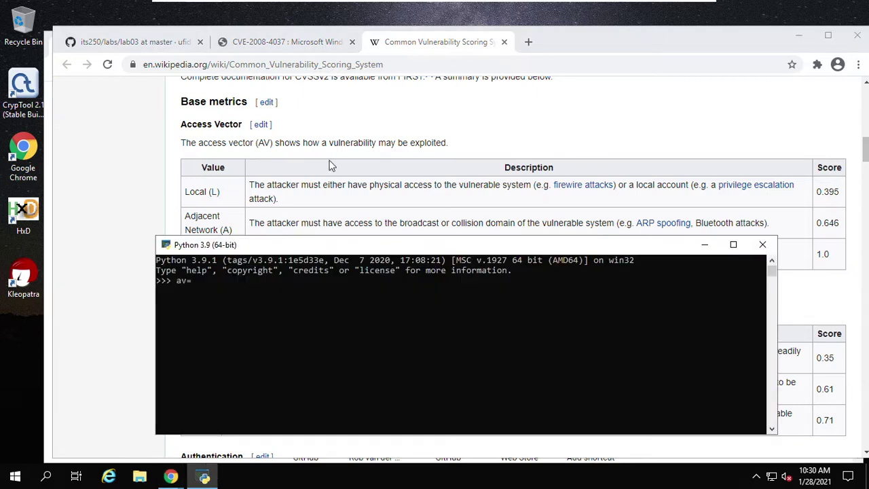
scroll(332, 167, down, 1)
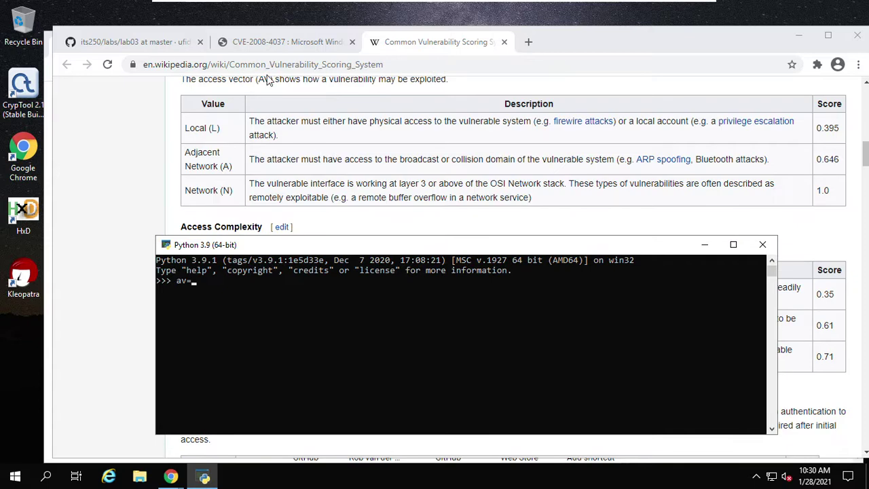
scroll(341, 158, up, 1)
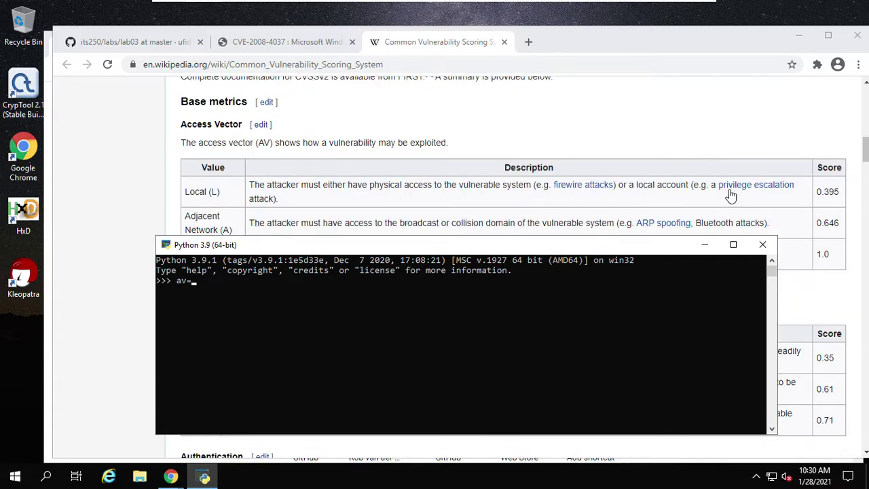
Step: Compare the CVSS scores listed for CVE-2008-4037 with the Access Vector and Access Complexity tables on Wikipedia
click(405, 203)
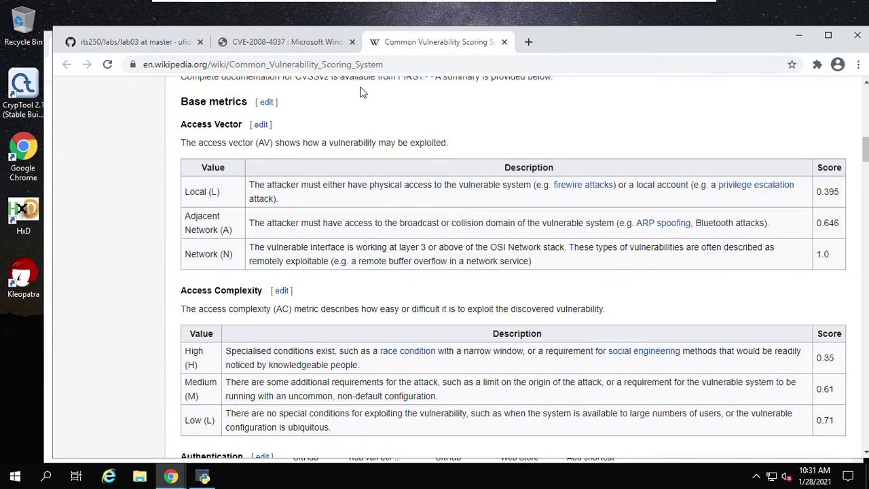
click(309, 46)
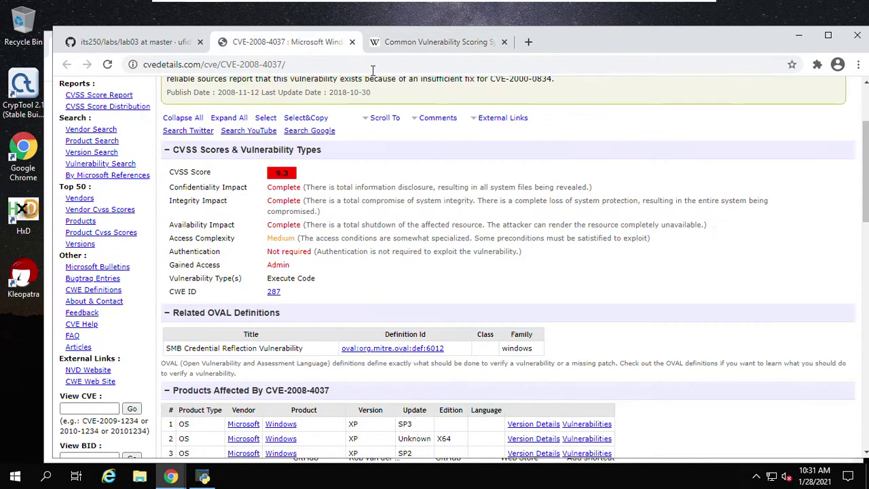
click(400, 46)
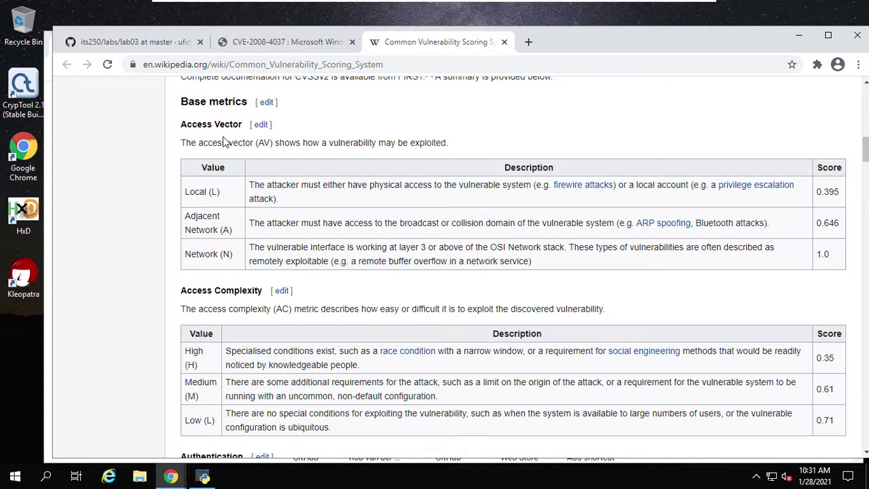
click(291, 41)
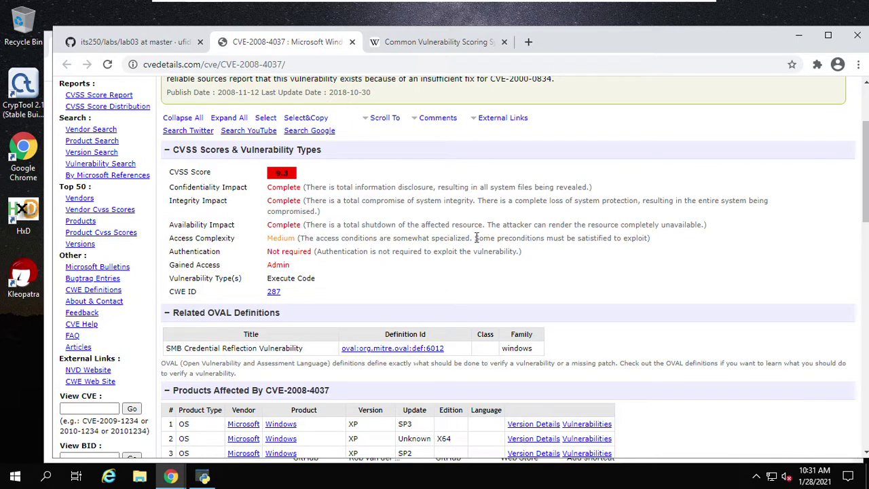
click(427, 42)
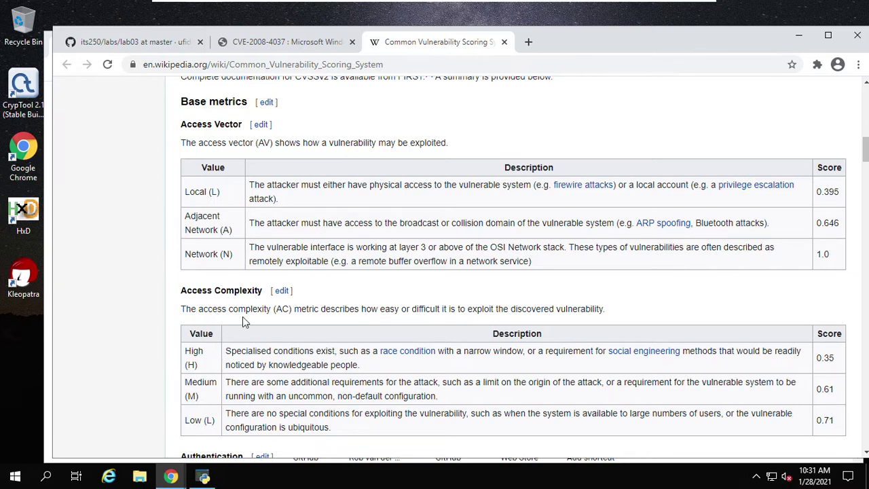
click(287, 43)
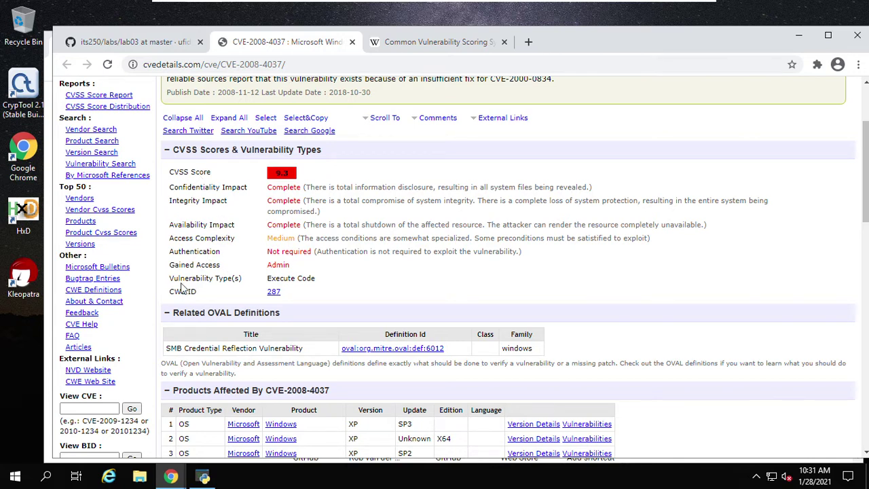
click(407, 45)
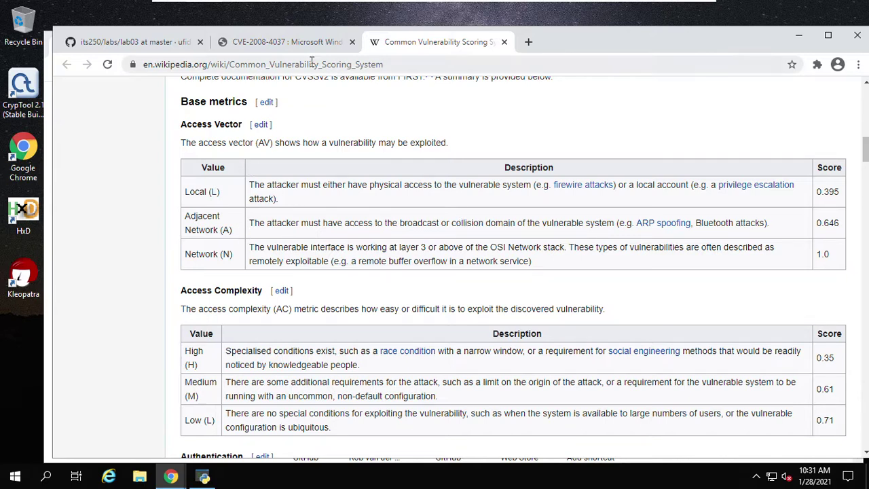
click(284, 44)
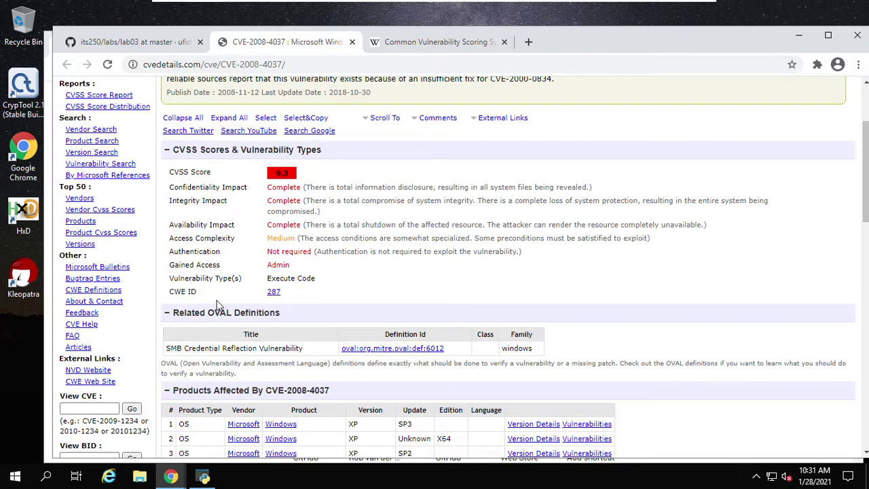
click(435, 45)
scroll(396, 223, down, 1)
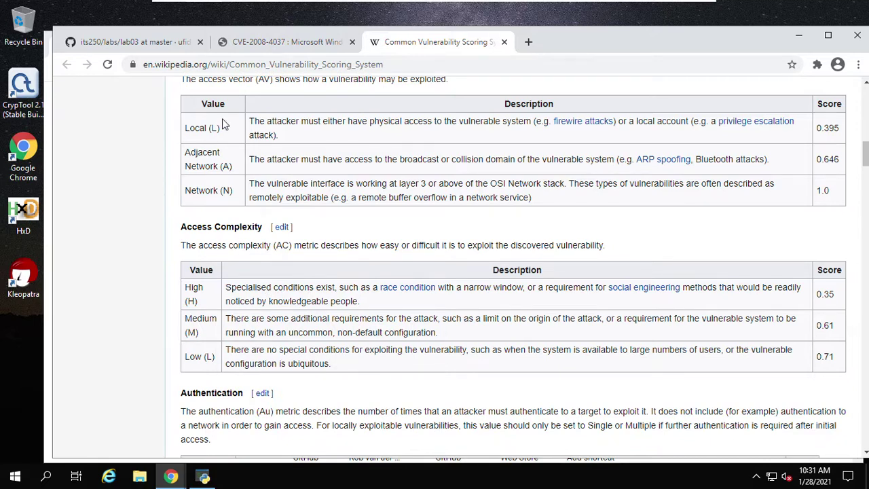
scroll(229, 163, up, 1)
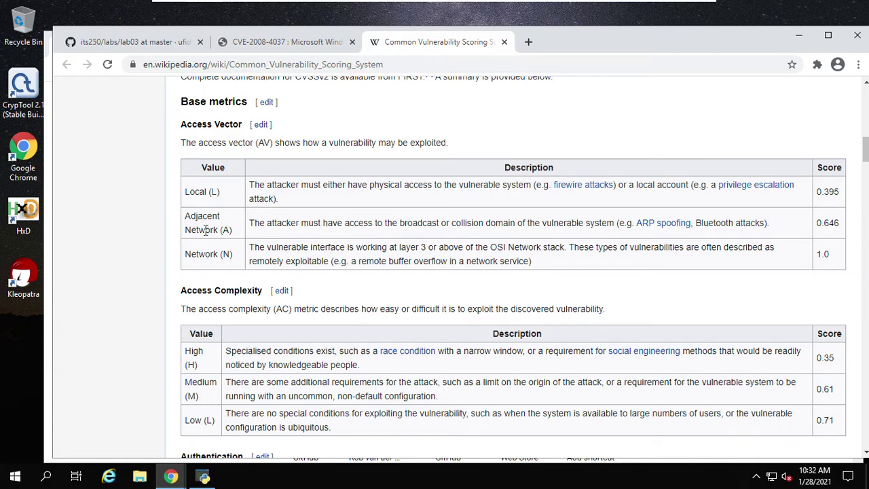
Step: Review the full CVE-2008-4037 details page, including its description, CVSS metrics, affected products, references and Metasploit modules
click(272, 42)
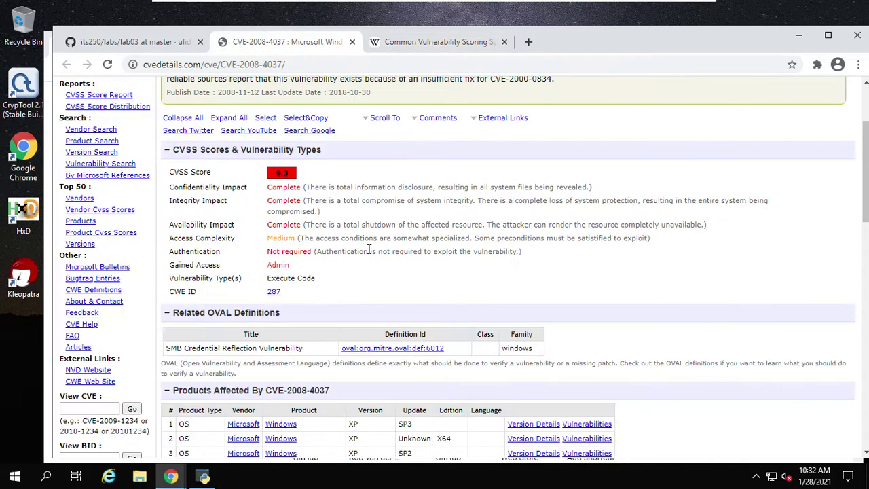
scroll(376, 241, up, 1)
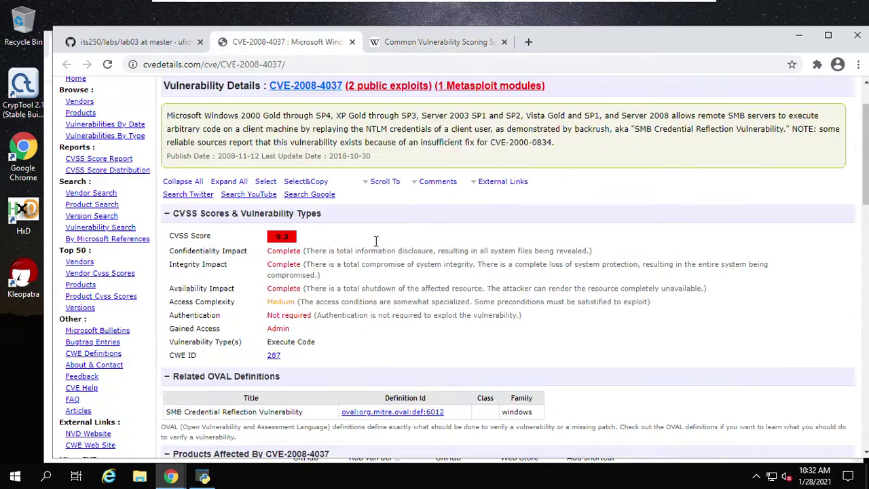
scroll(375, 240, up, 1)
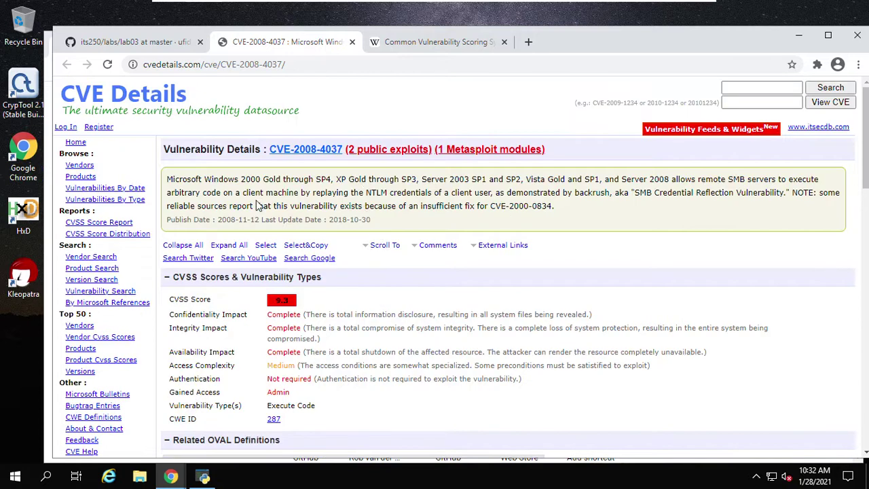
scroll(358, 345, down, 1)
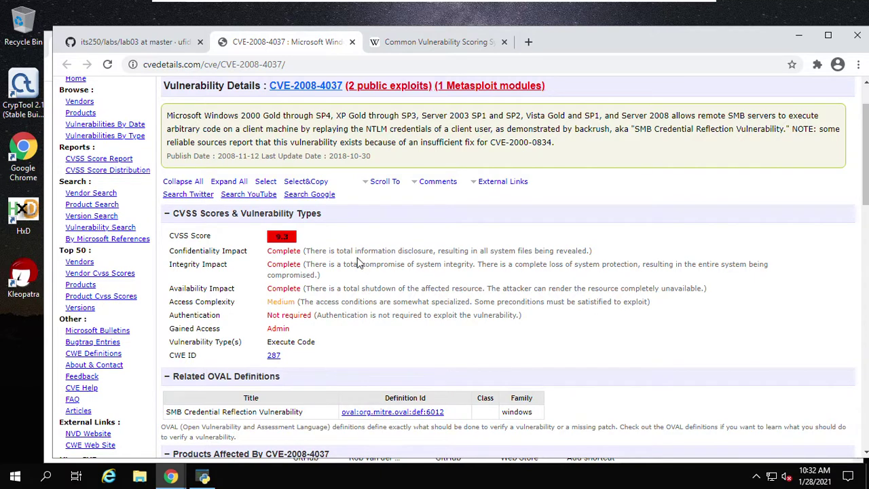
scroll(367, 260, up, 1)
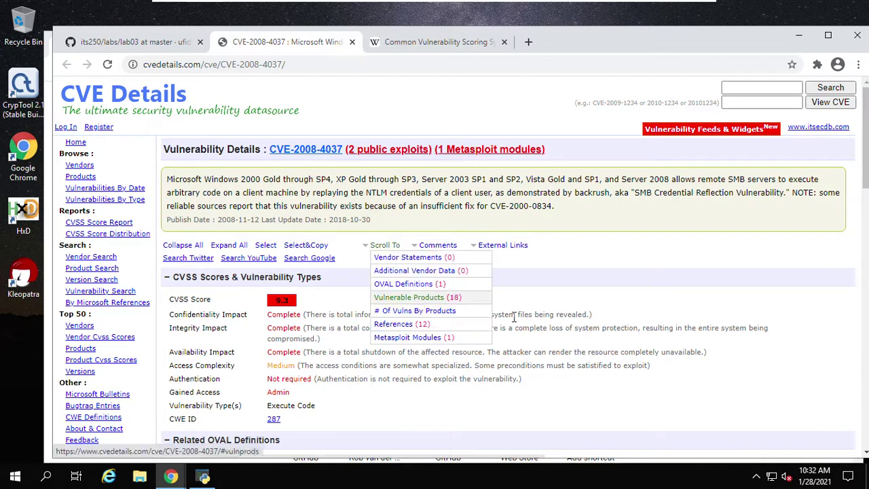
scroll(582, 327, down, 1)
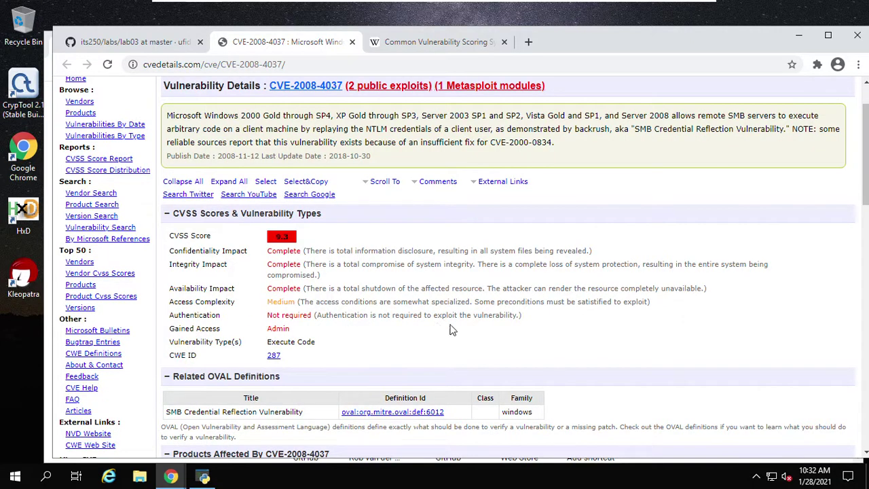
scroll(574, 330, down, 1)
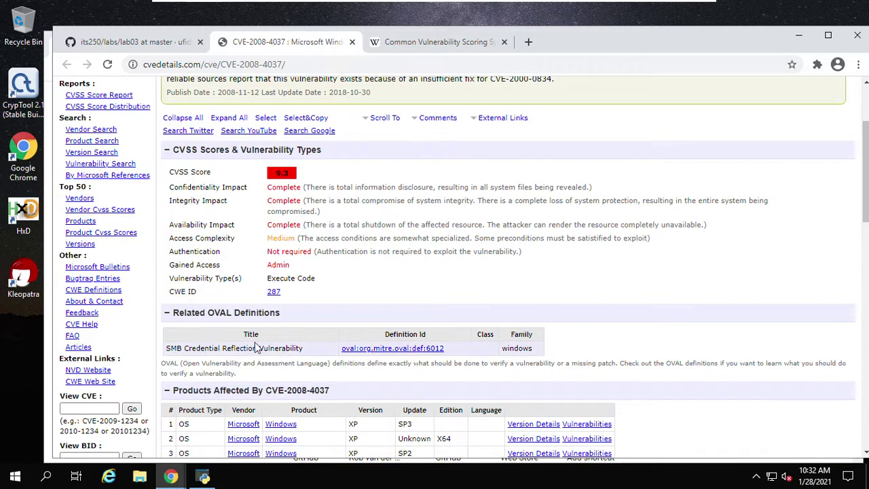
scroll(258, 347, down, 2)
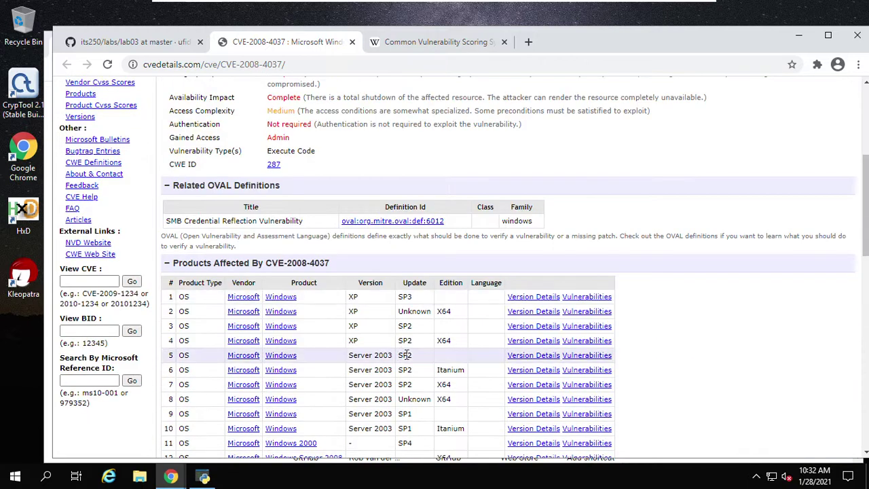
scroll(699, 290, down, 5)
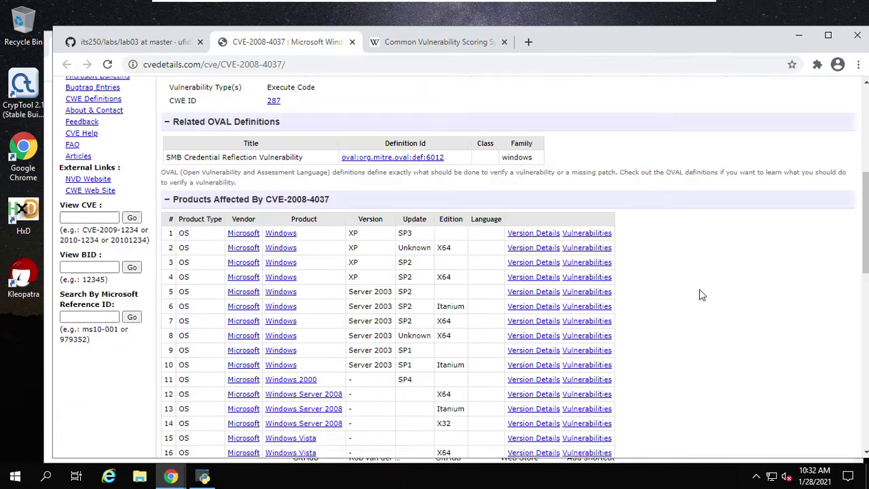
scroll(702, 294, down, 3)
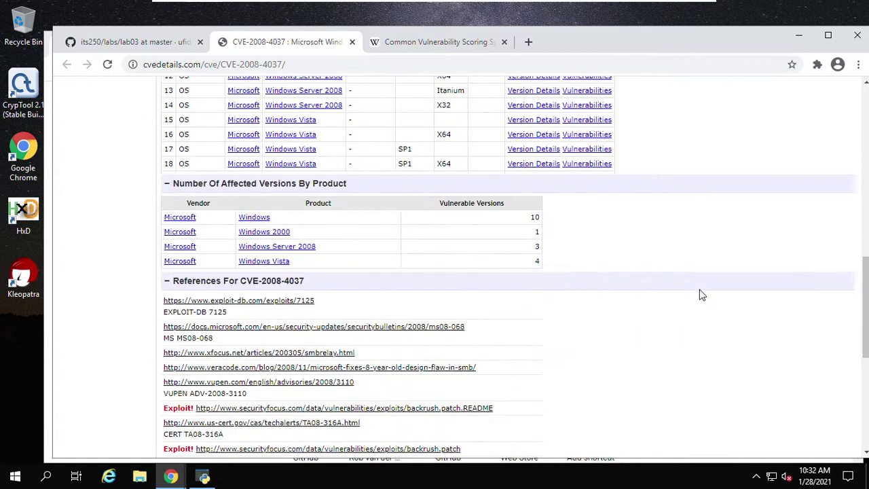
scroll(699, 289, down, 3)
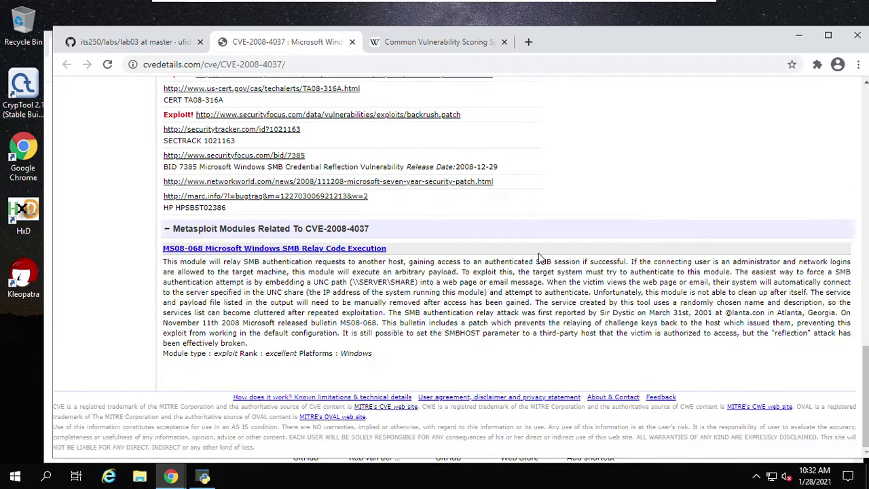
scroll(540, 256, up, 15)
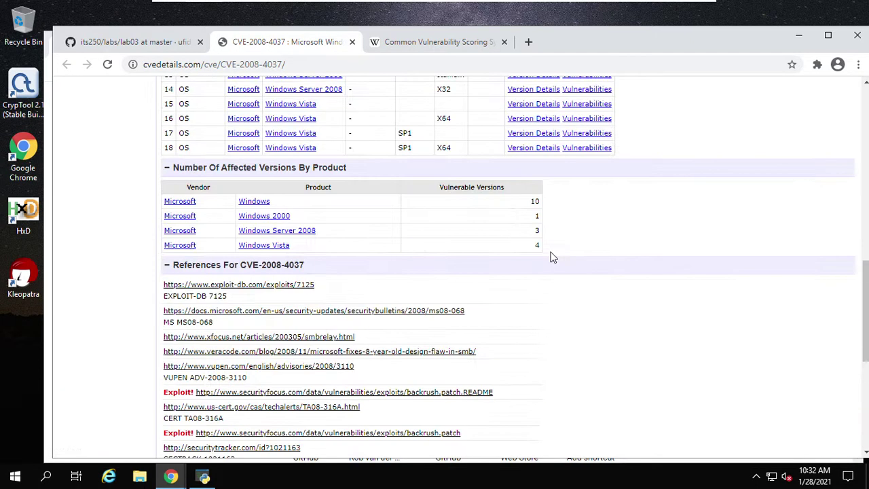
scroll(424, 238, up, 3)
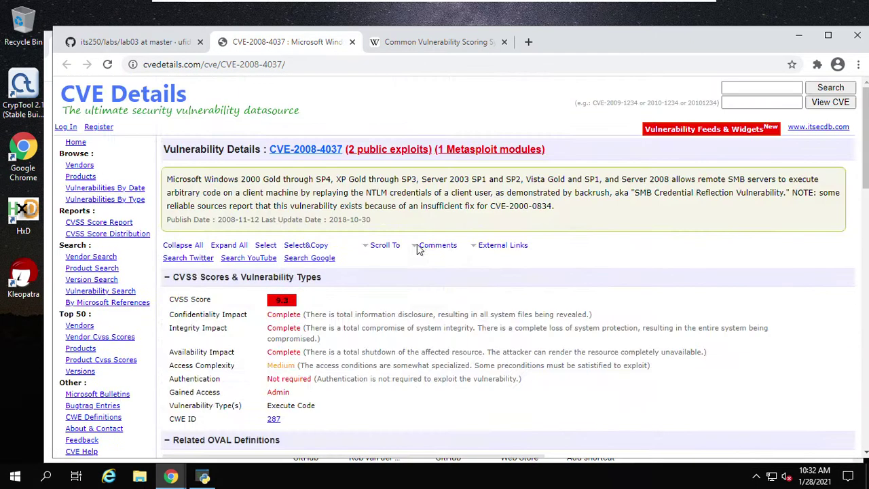
Step: Copy the ID CVE-2008-4037, open the CVE Details home page in a new tab, and search for that ID there
right_click(298, 153)
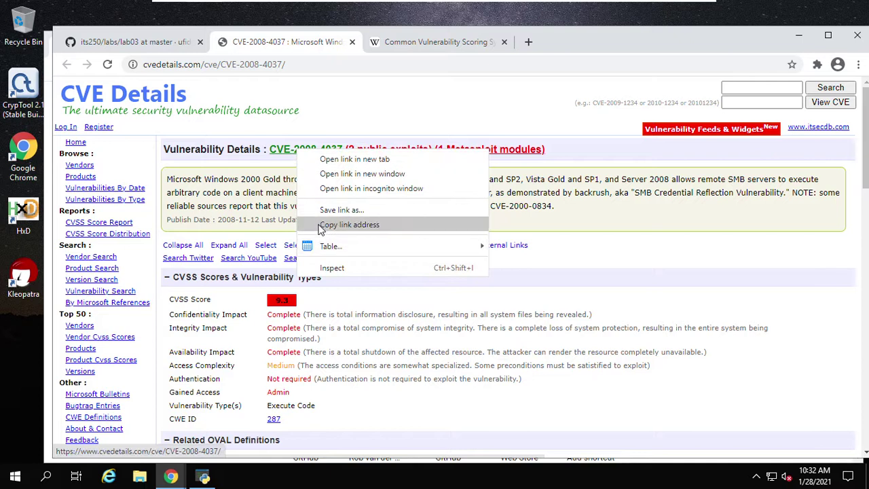
click(339, 113)
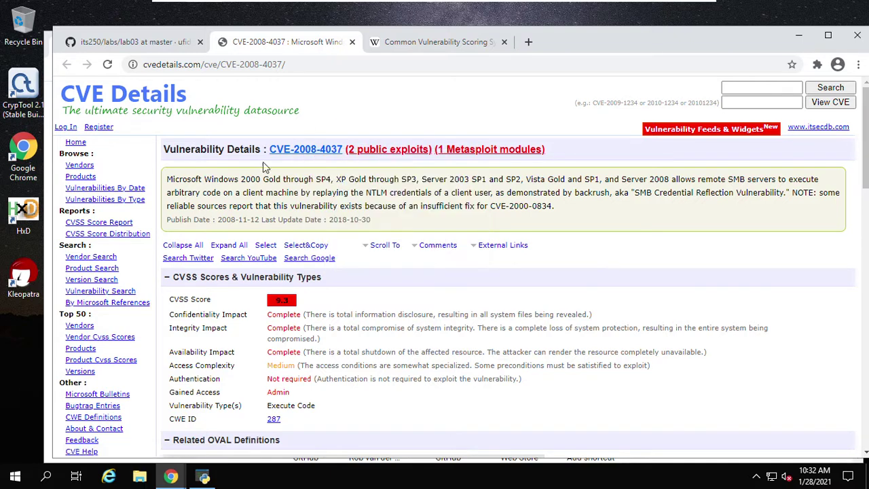
drag(271, 148, 344, 151)
key(ctrl+c)
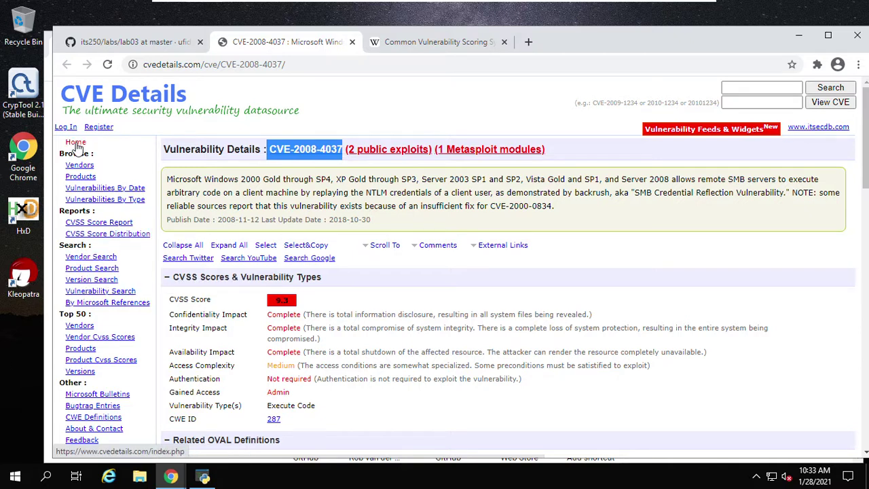
right_click(125, 101)
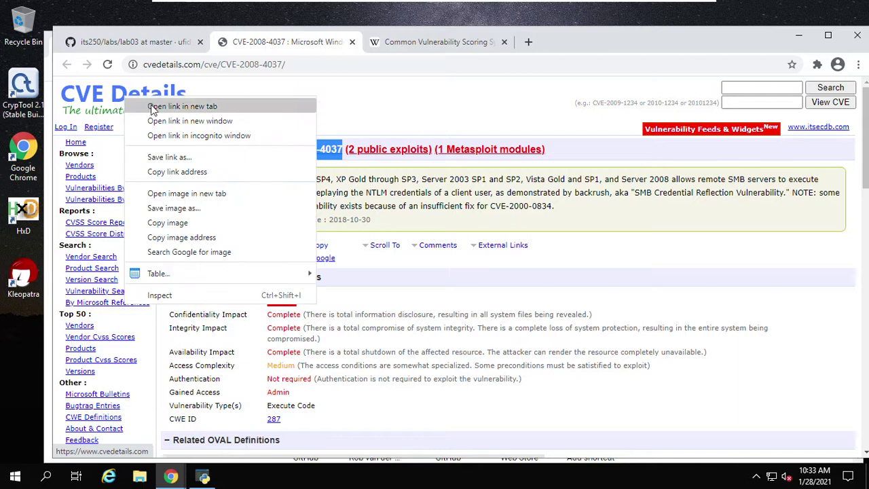
click(146, 105)
click(402, 45)
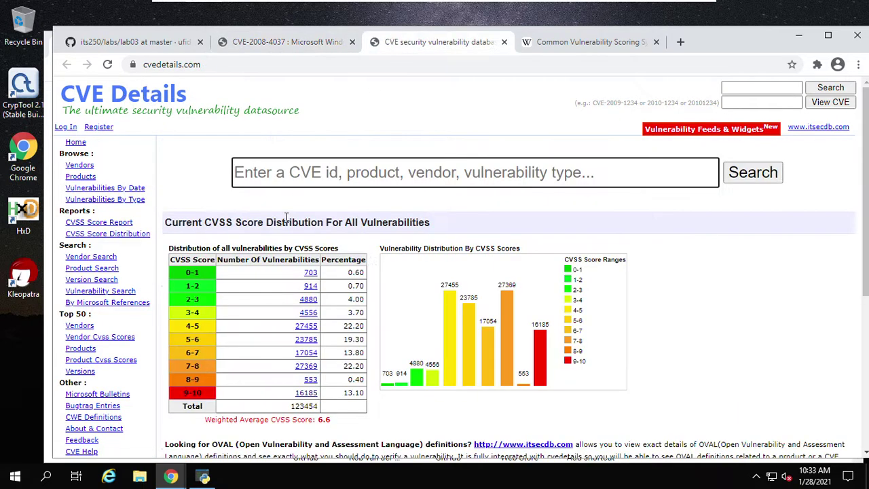
click(576, 173)
key(ctrl+v)
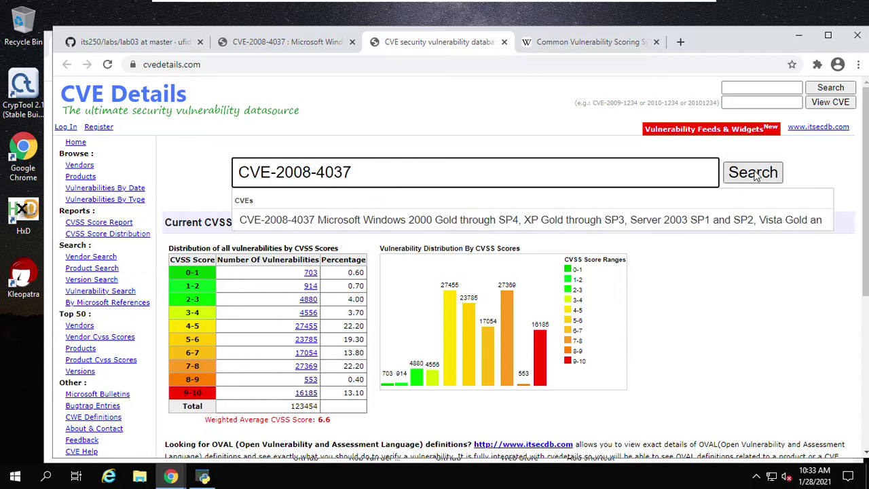
click(753, 173)
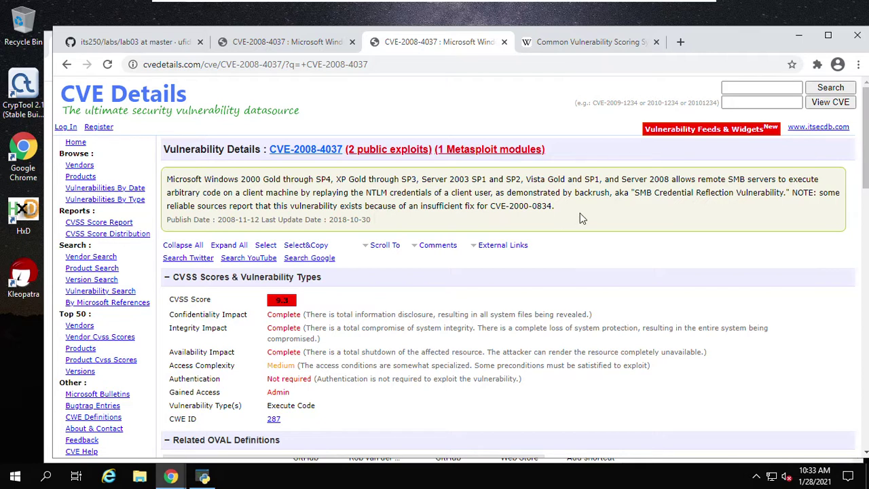
Step: Find the word "remote" on the CVE-2008-4037 details page
key(ctrl+f)
text(re)
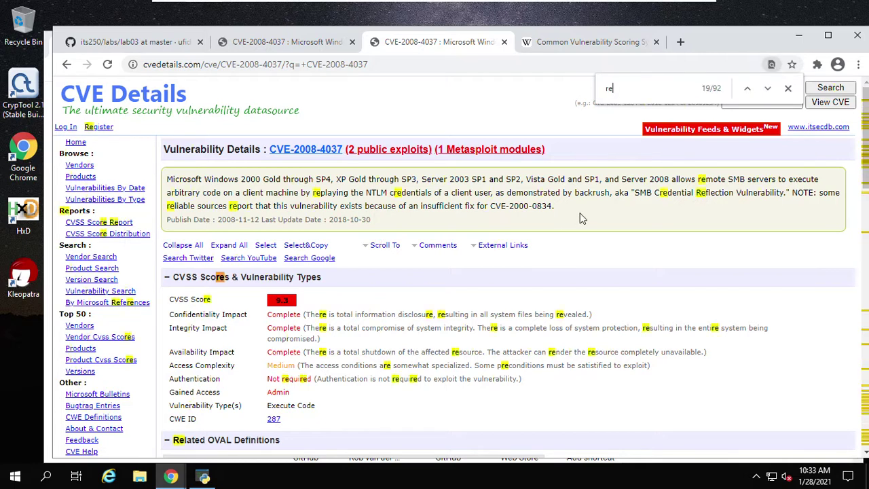
text(mo)
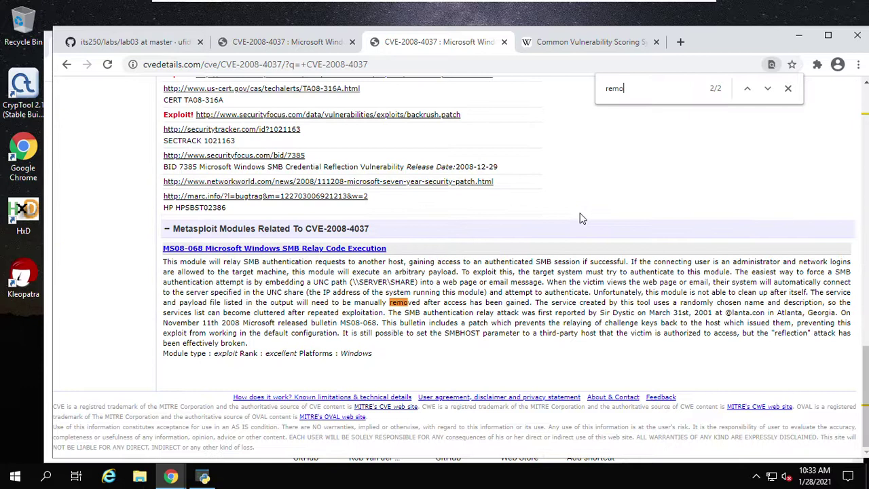
text(te)
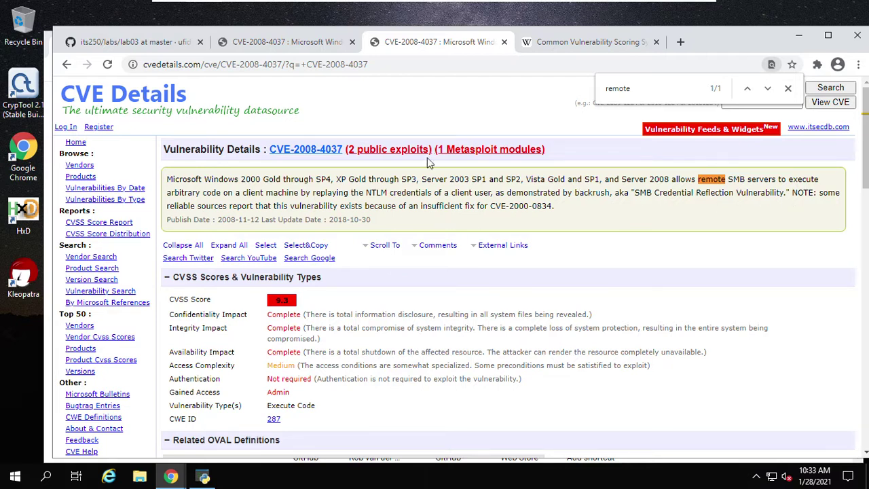
Step: Look up the Network score in Wikipedia's Access Vector table and assign av=1.0 in the Python console
click(560, 45)
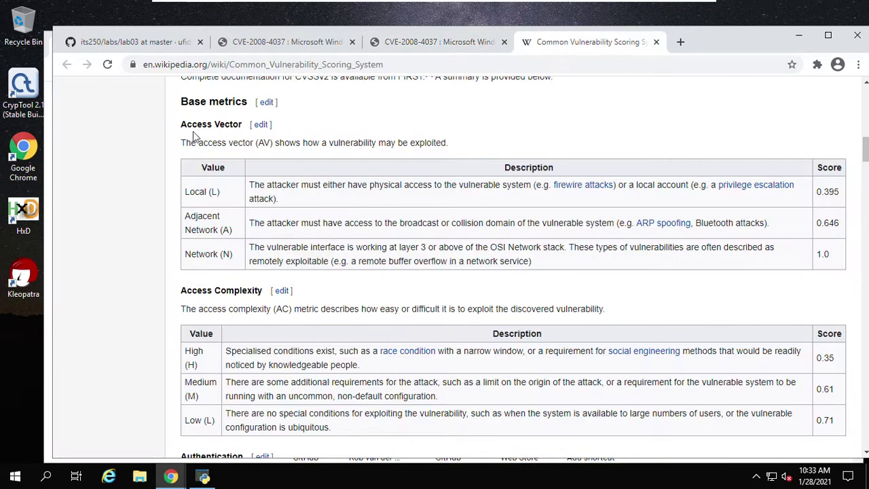
click(203, 477)
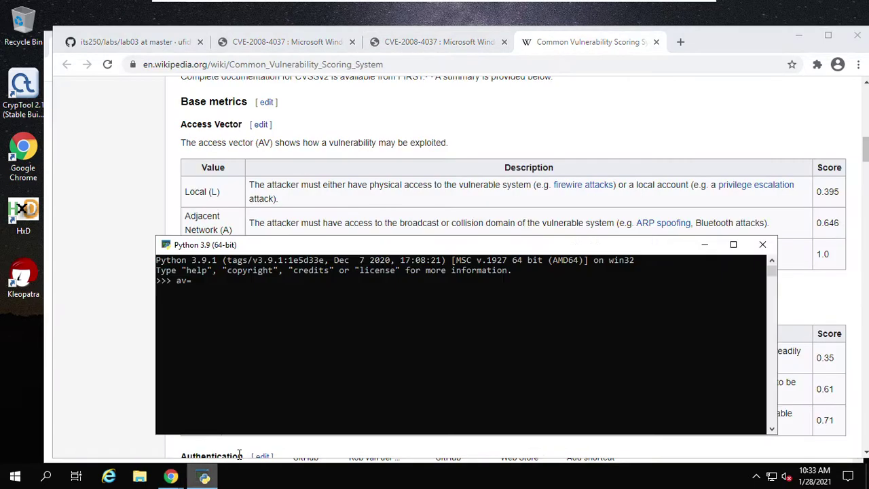
text(av=)
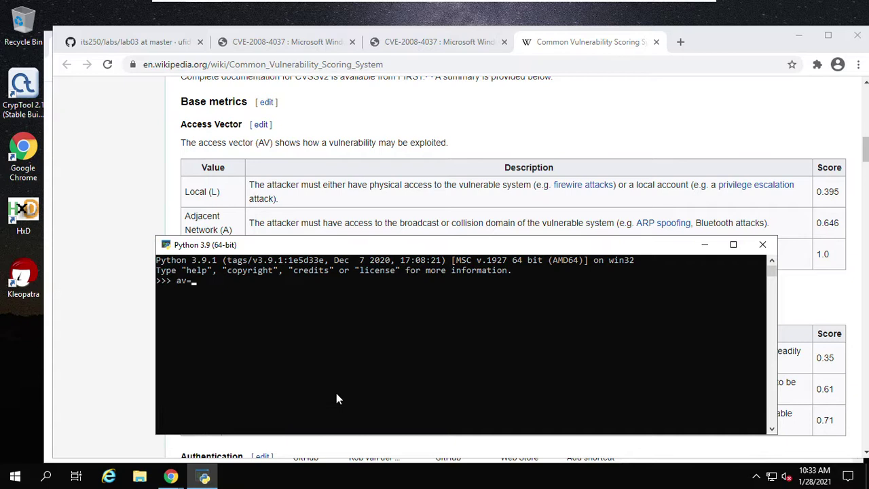
scroll(321, 204, down, 1)
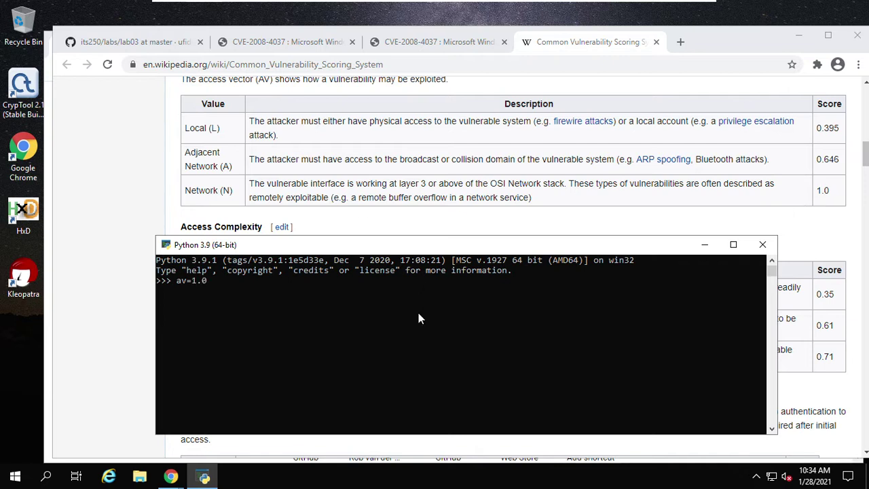
scroll(344, 213, down, 1)
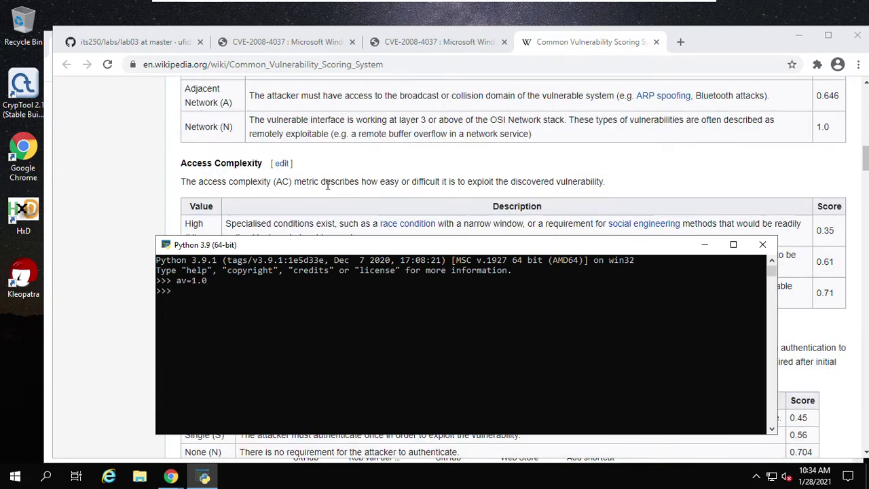
Step: Check the CVE's Access Complexity rating against Wikipedia's table and assign ac=0.61 in the Python console
text(ac=)
key(alt+Tab)
click(297, 44)
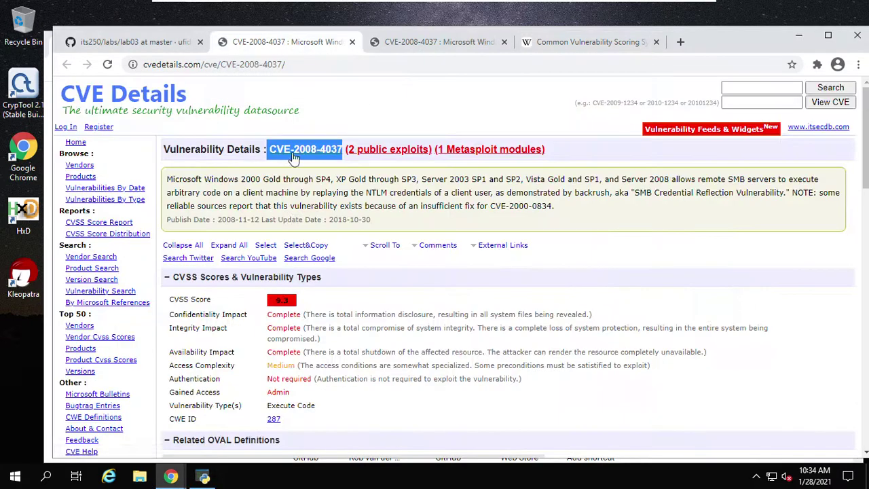
scroll(284, 283, down, 1)
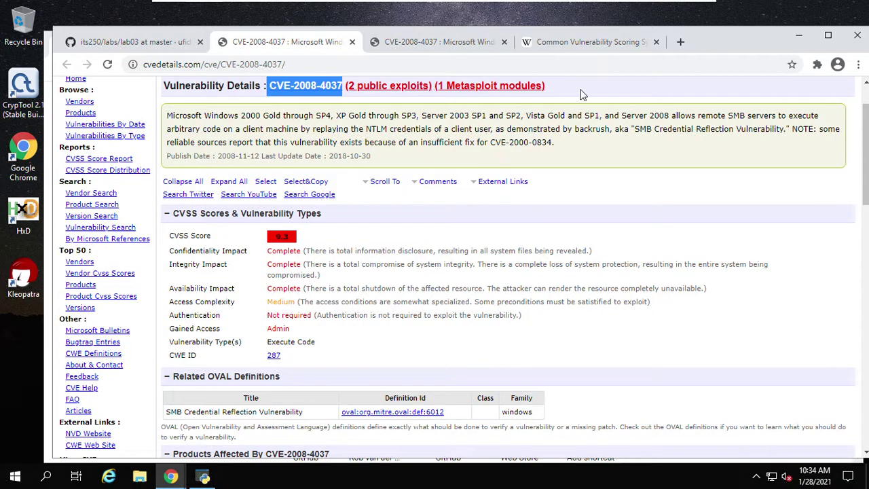
click(580, 47)
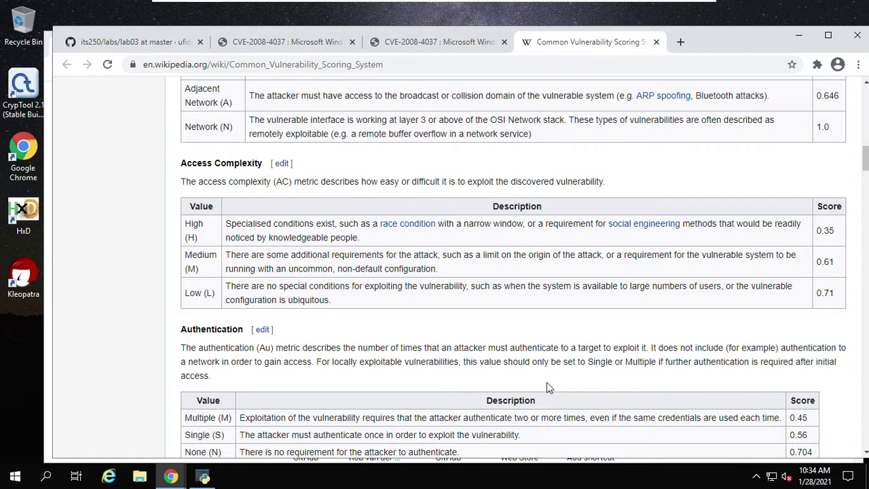
click(202, 479)
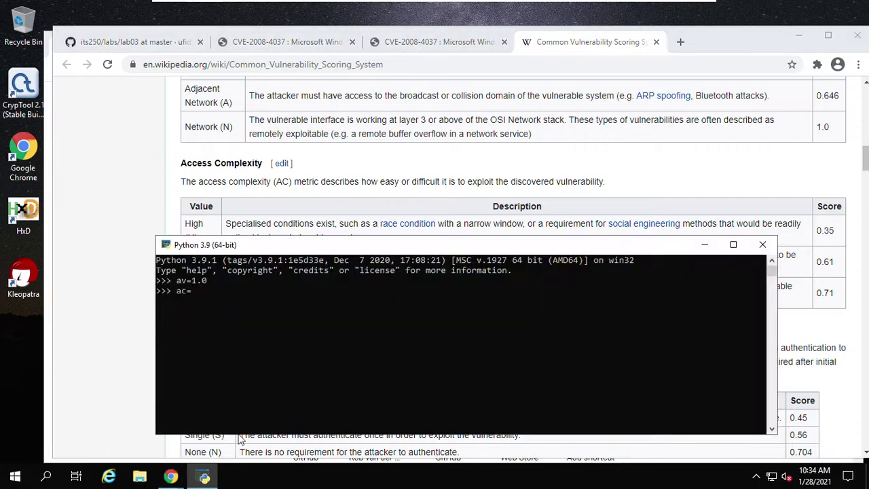
text(0.61)
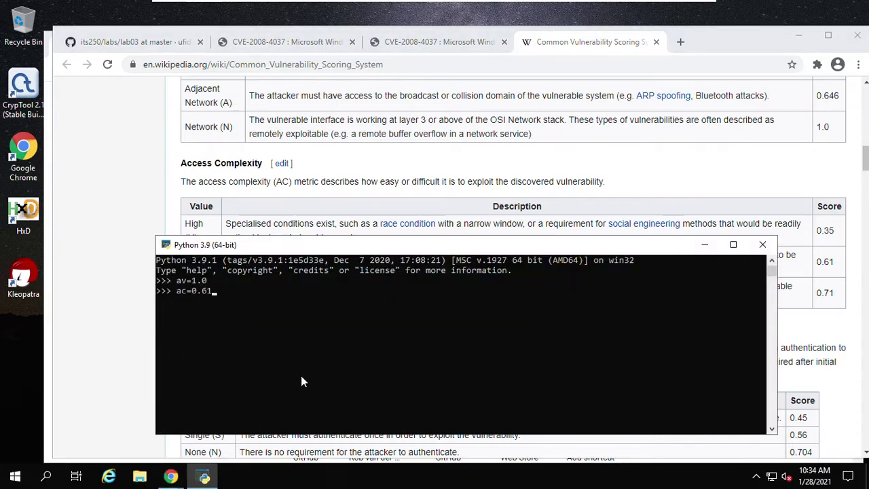
key(Return)
Step: Compare the CVE's Authentication rating with Wikipedia's Authentication table and assign au=0.704 in the Python console
click(406, 43)
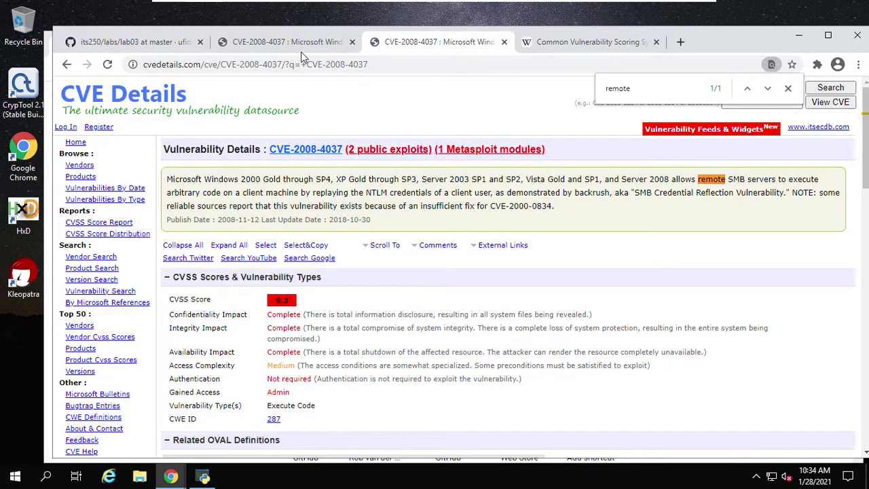
click(573, 48)
scroll(292, 224, down, 2)
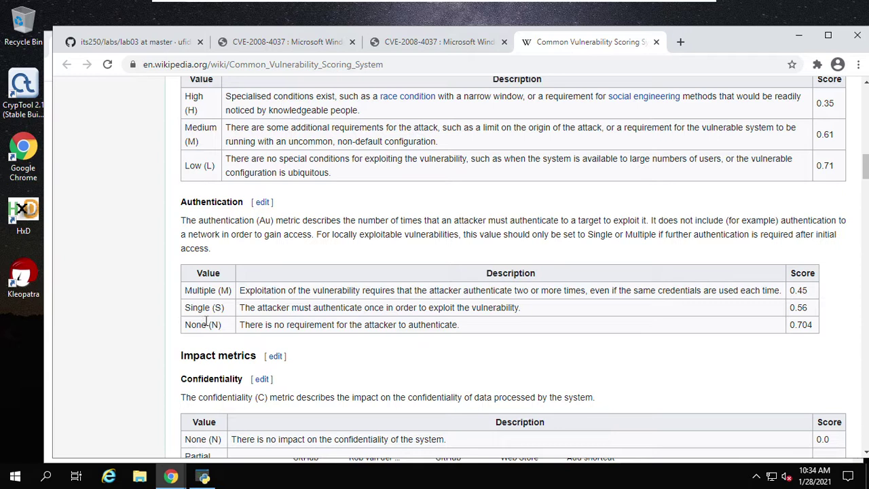
click(398, 42)
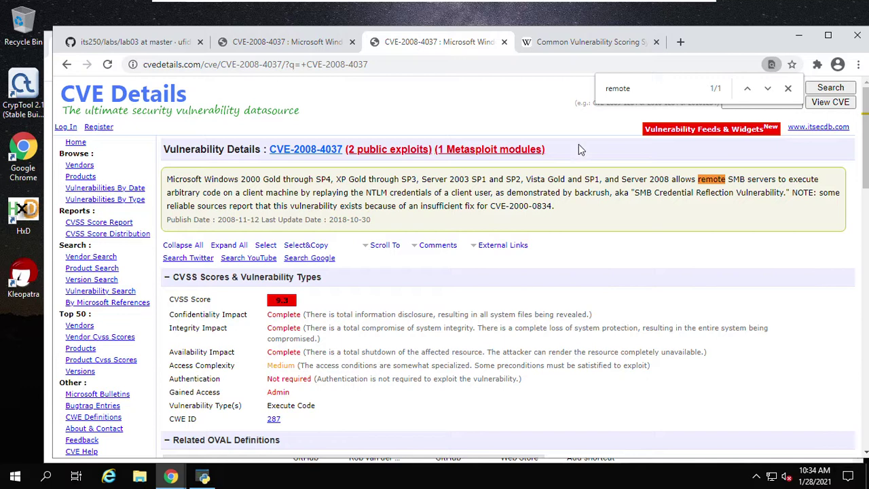
click(576, 43)
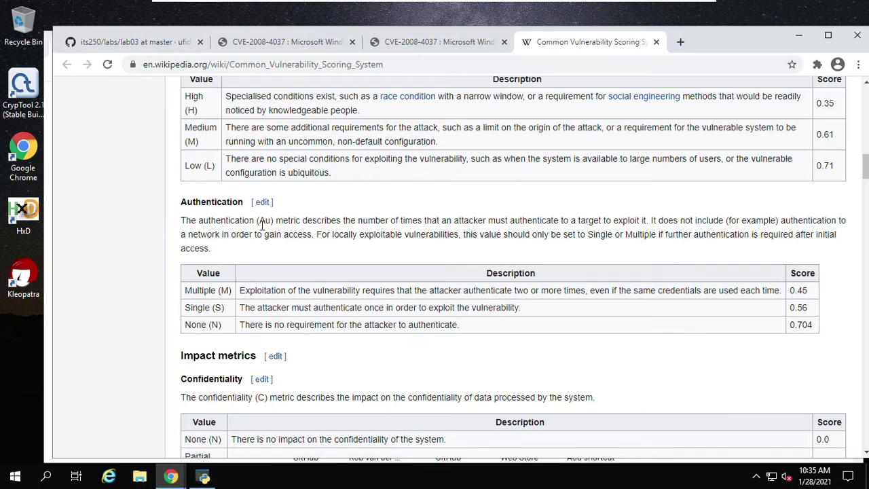
click(204, 477)
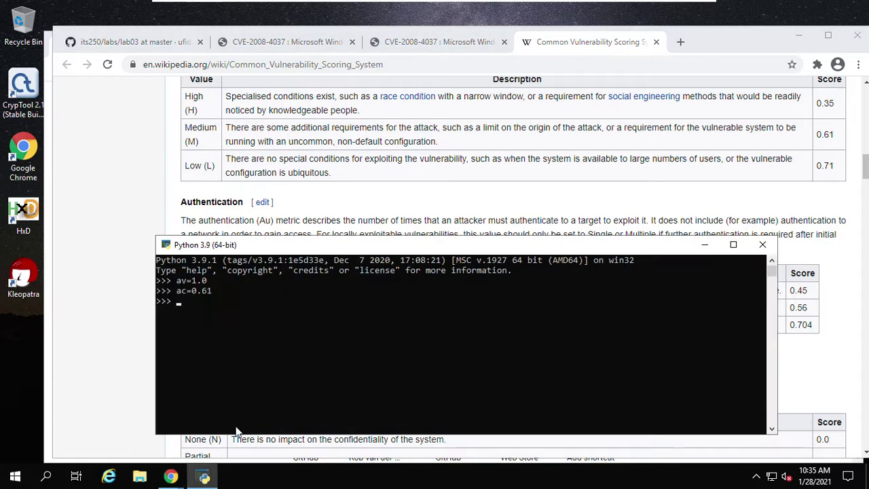
text(au=0.7)
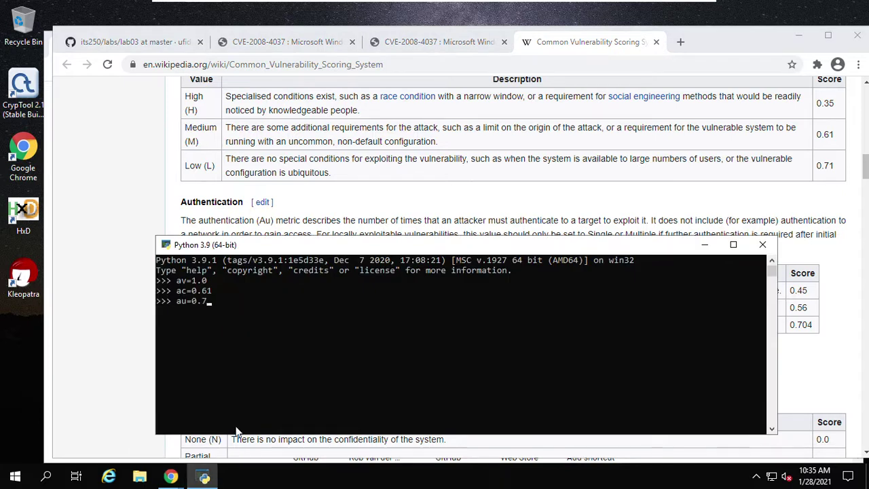
text(04)
key(Return)
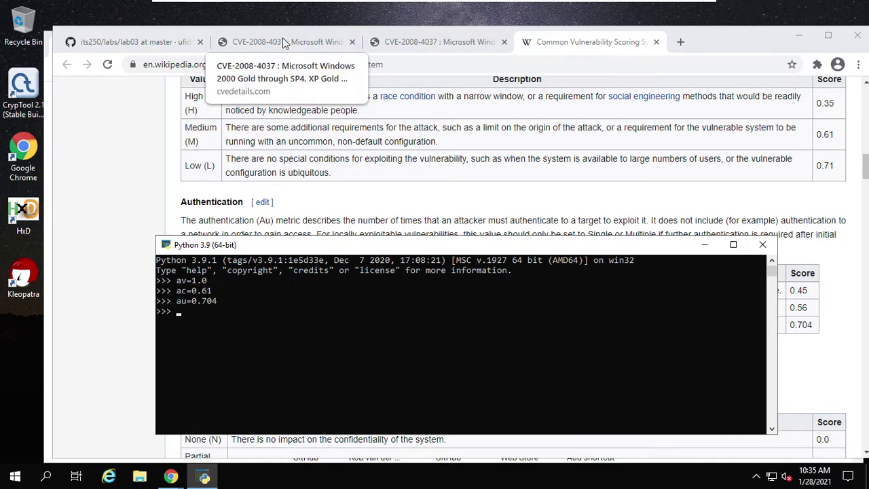
Step: Review Wikipedia's base and impact metric tables and compare them with the CVE's confidentiality, integrity and availability impact ratings
click(410, 195)
scroll(402, 210, down, 2)
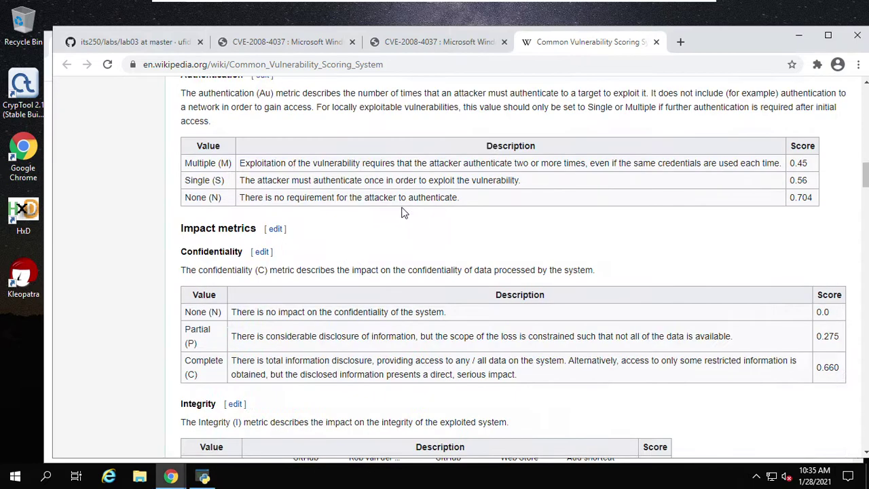
scroll(383, 222, up, 4)
scroll(383, 222, up, 3)
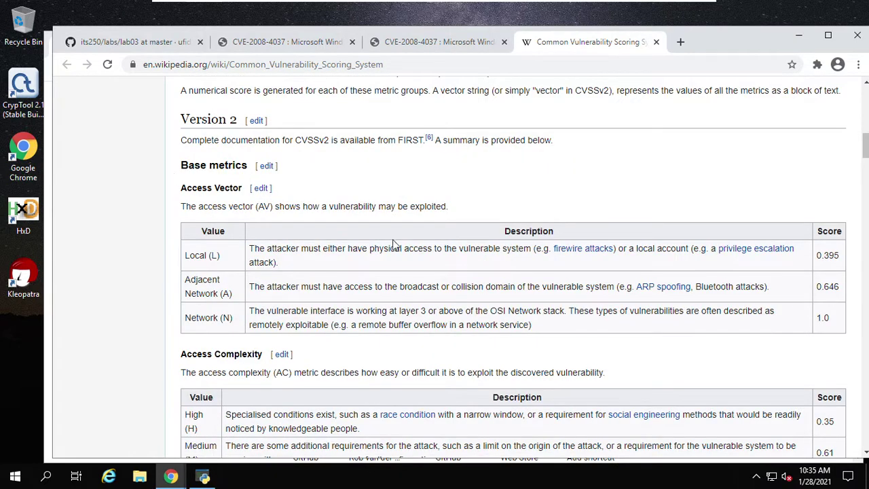
scroll(441, 265, down, 4)
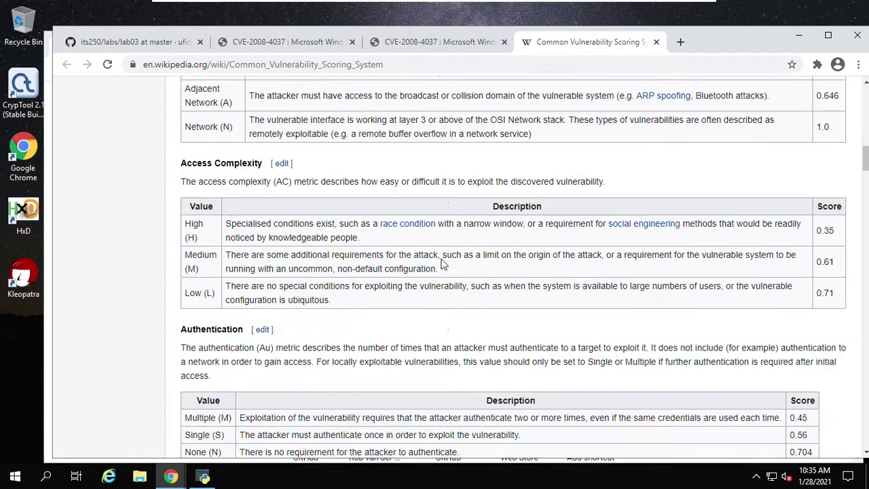
scroll(440, 264, down, 1)
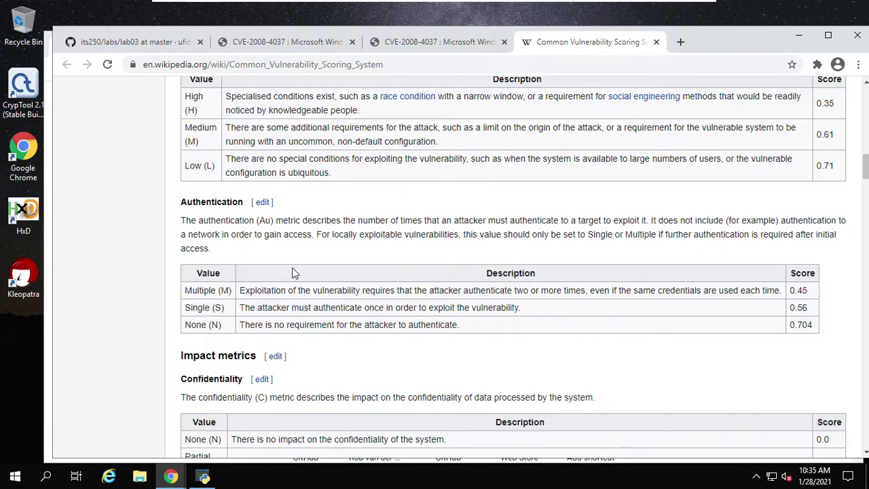
scroll(368, 266, down, 2)
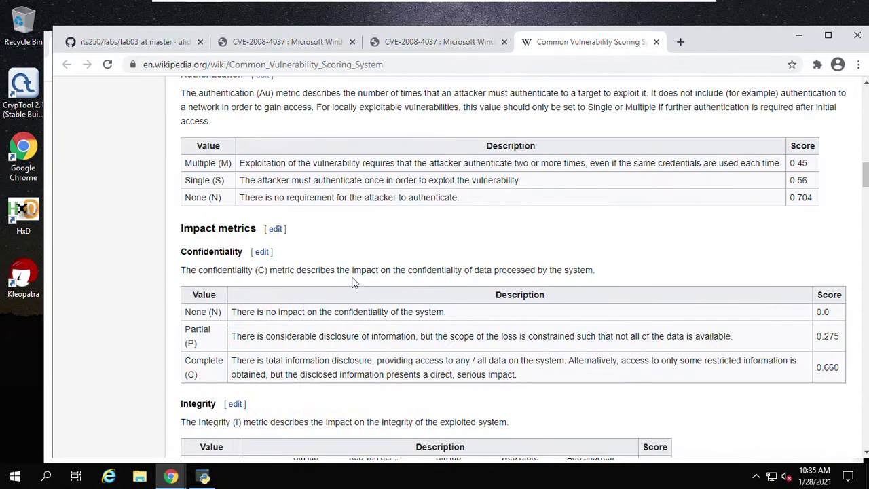
scroll(317, 255, down, 2)
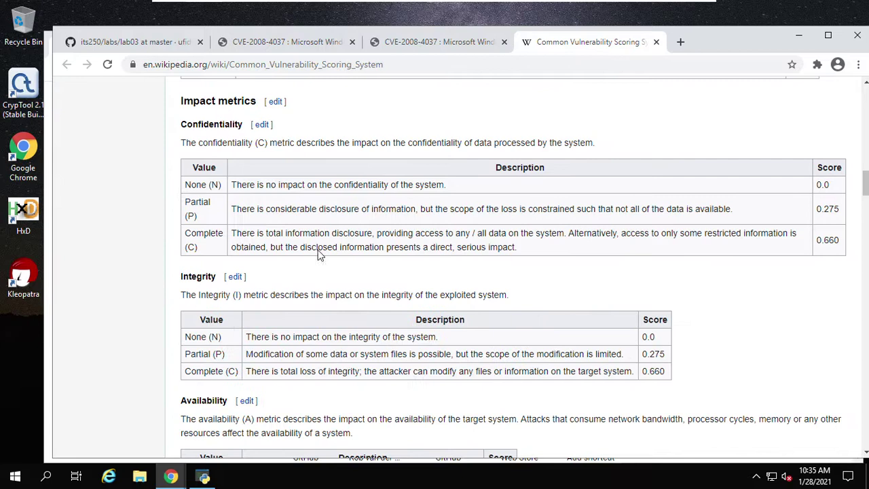
click(418, 41)
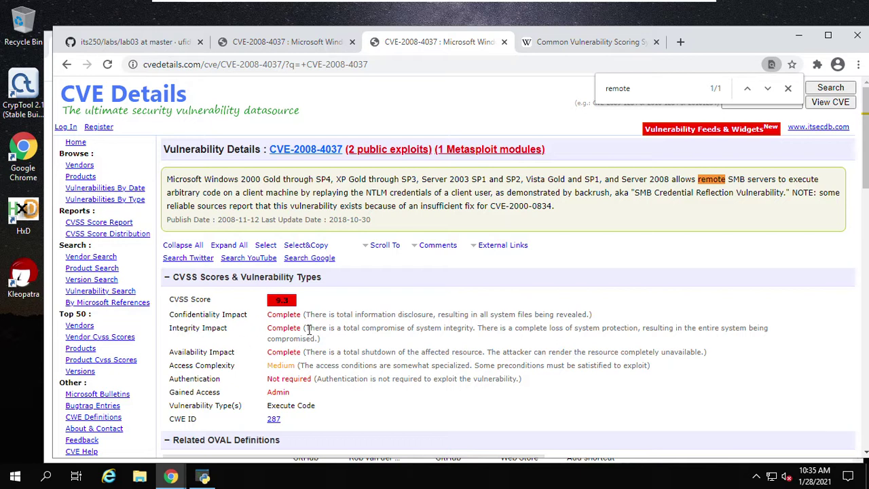
click(569, 42)
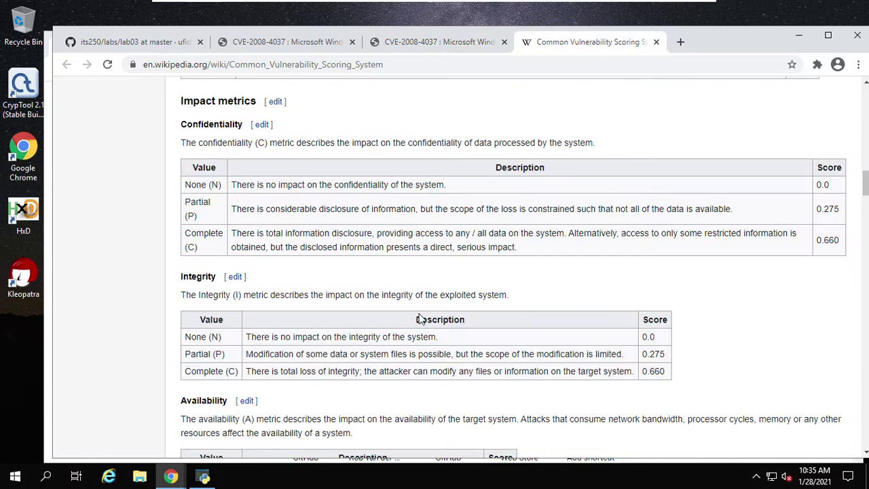
Step: Assign the Complete confidentiality impact score as C=0.660 in the Python console
click(205, 475)
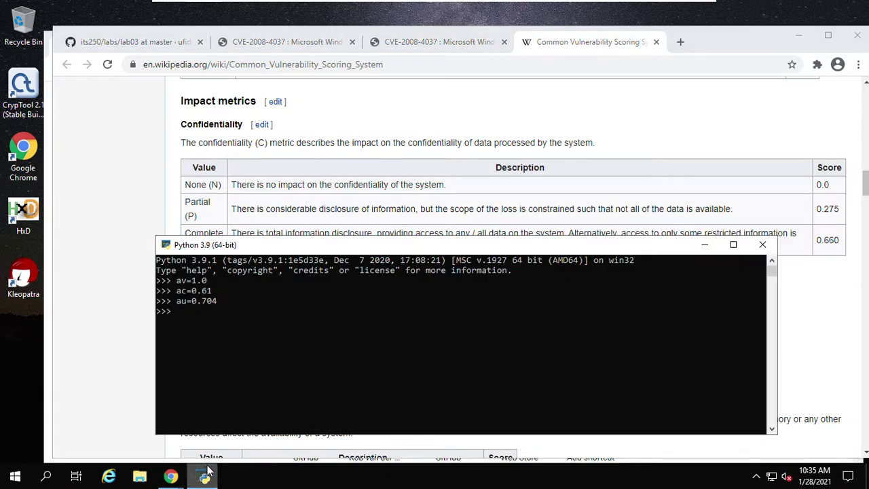
scroll(421, 179, down, 1)
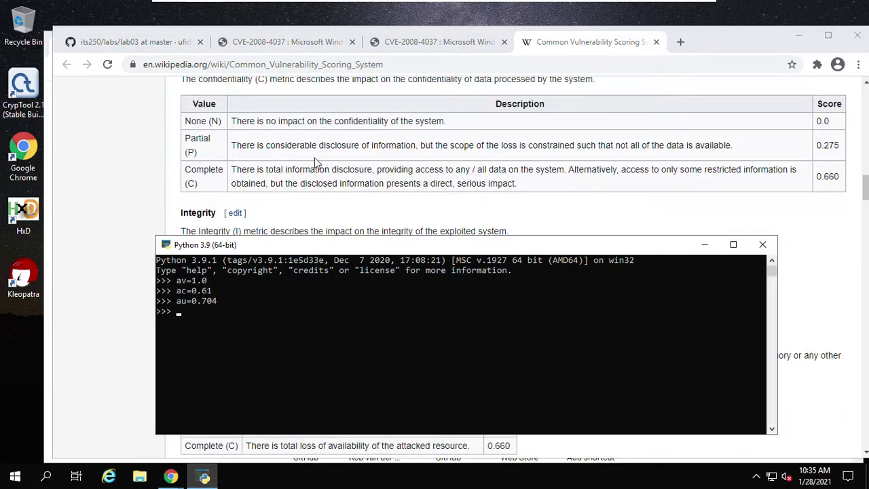
scroll(315, 161, up, 1)
click(230, 323)
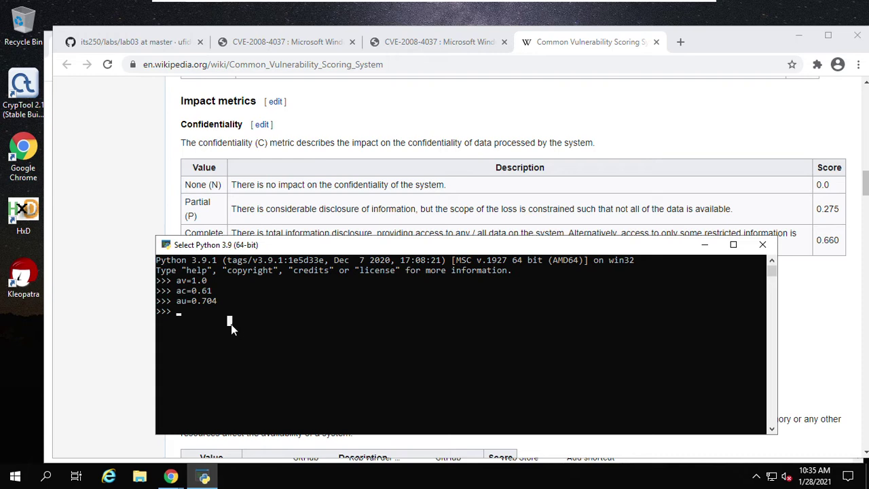
text(C)
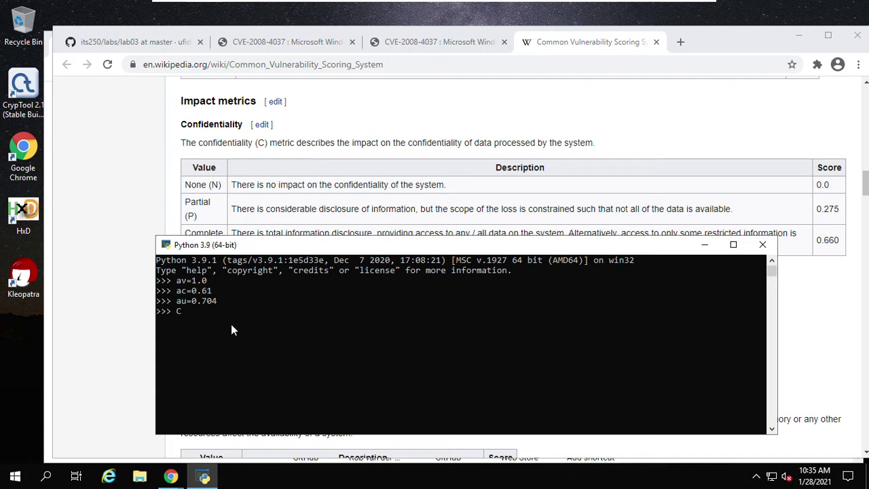
text(=)
scroll(700, 185, down, 1)
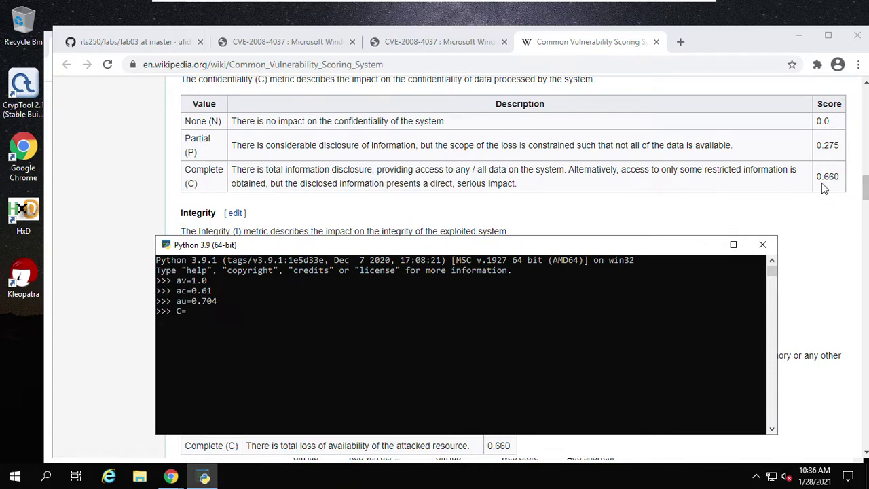
click(457, 312)
text(0.660)
key(Return)
Step: Enter the Complete integrity and availability impact scores in the Python console as I=0.660 and A=0.660
scroll(400, 177, down, 2)
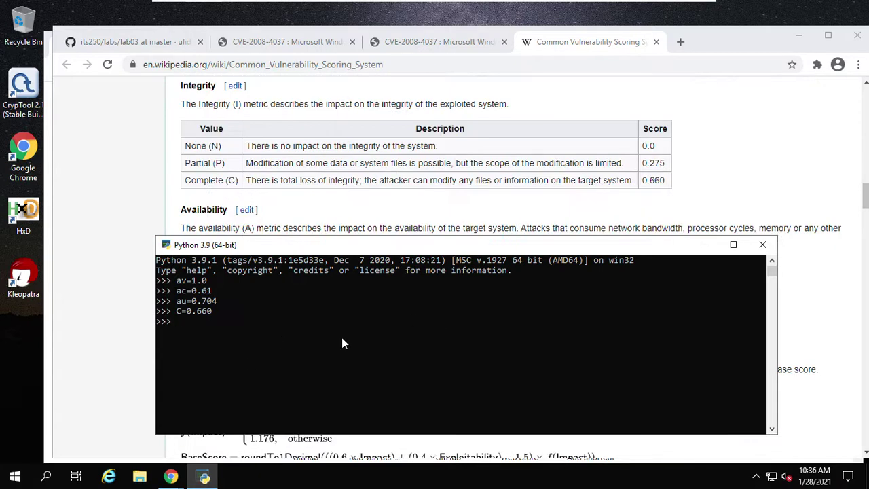
text(I)
text(=0.660)
scroll(341, 185, down, 2)
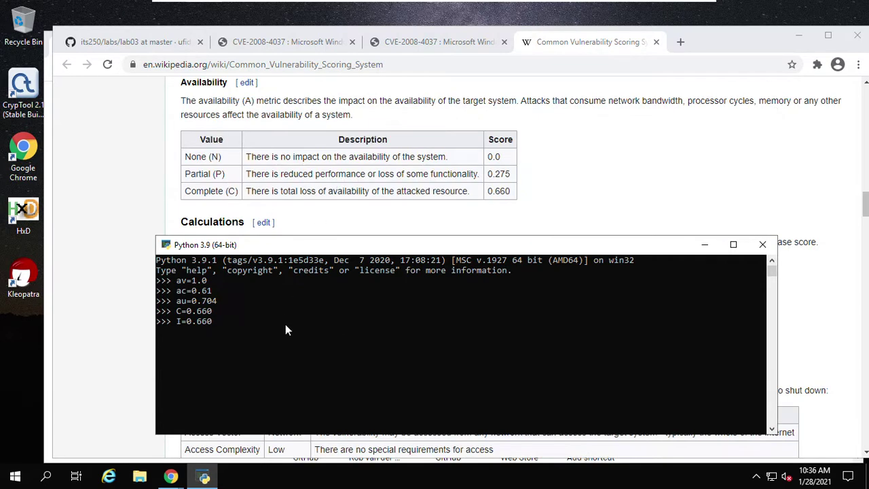
key(Return)
text(A=0.660)
Step: Compare the metrics requested in the lab's review question with the formulas in Wikipedia's Calculations section
click(117, 44)
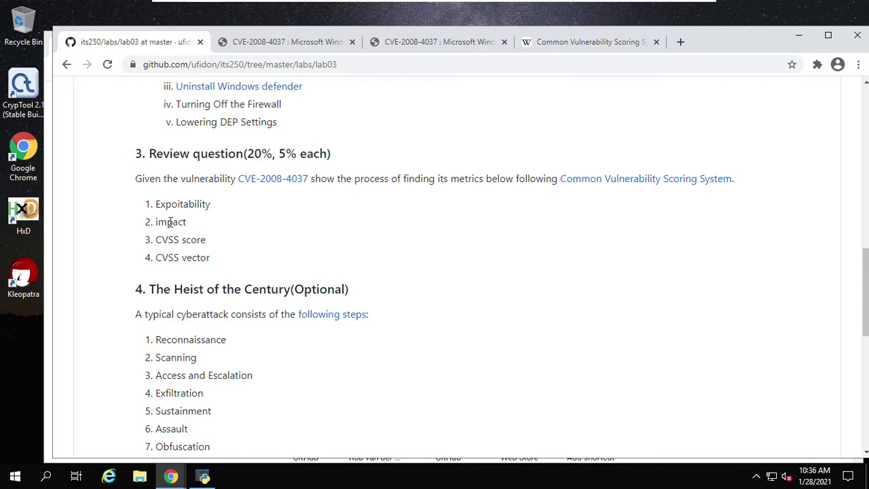
click(565, 43)
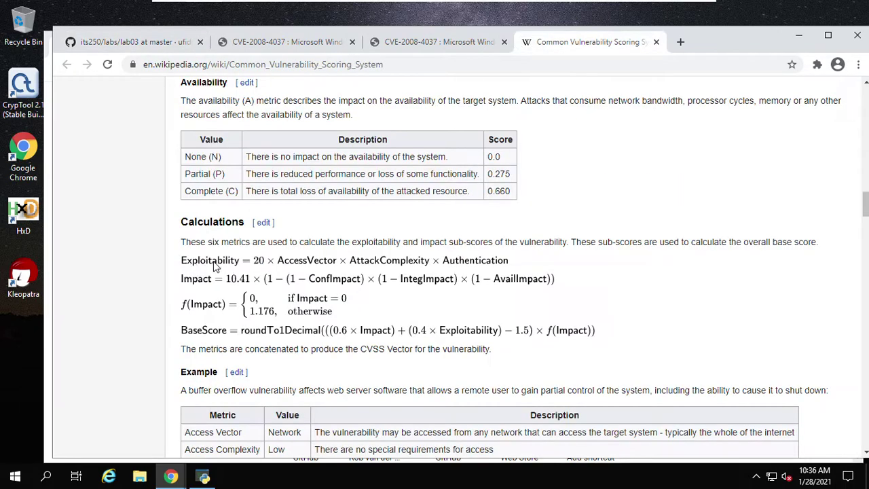
click(164, 45)
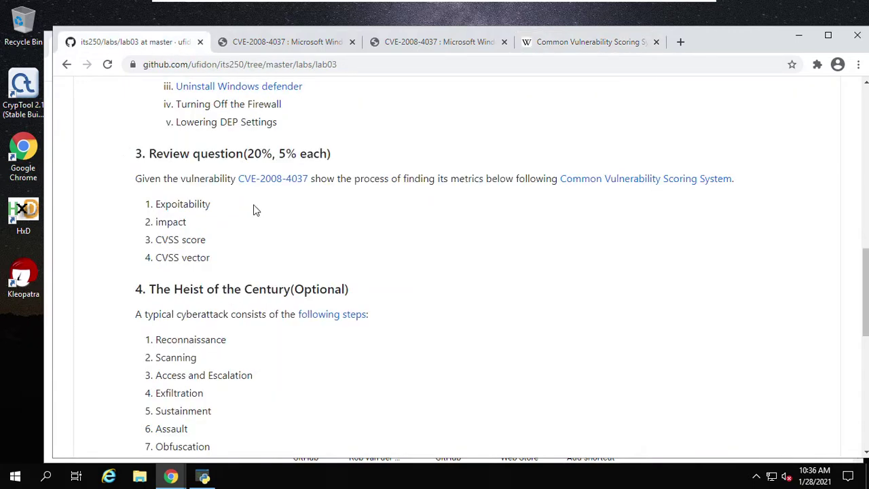
Step: Calculate the exploitability sub-score in the Python console as exploitability=20*av*ac*au following Wikipedia's formula, and print its value
click(554, 47)
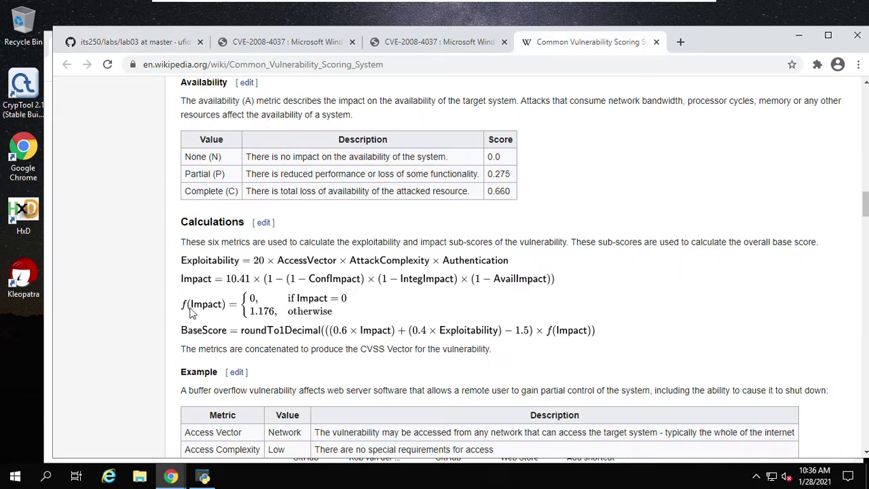
scroll(338, 272, down, 1)
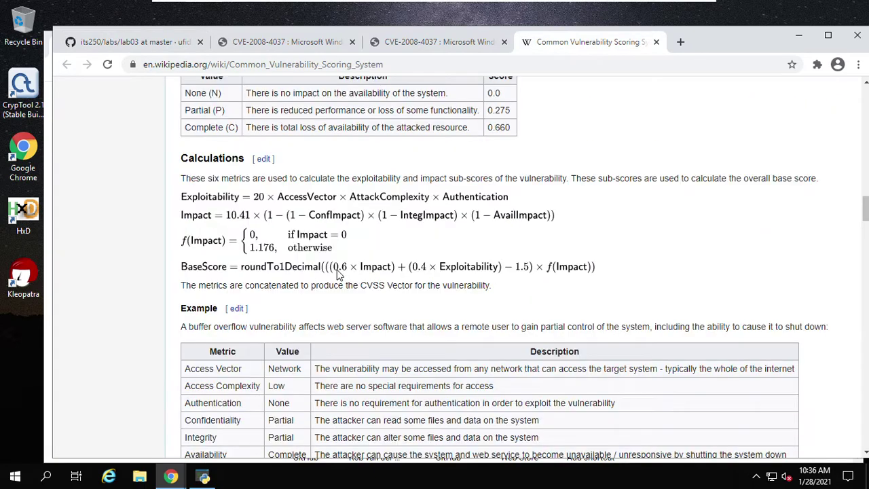
scroll(337, 269, down, 1)
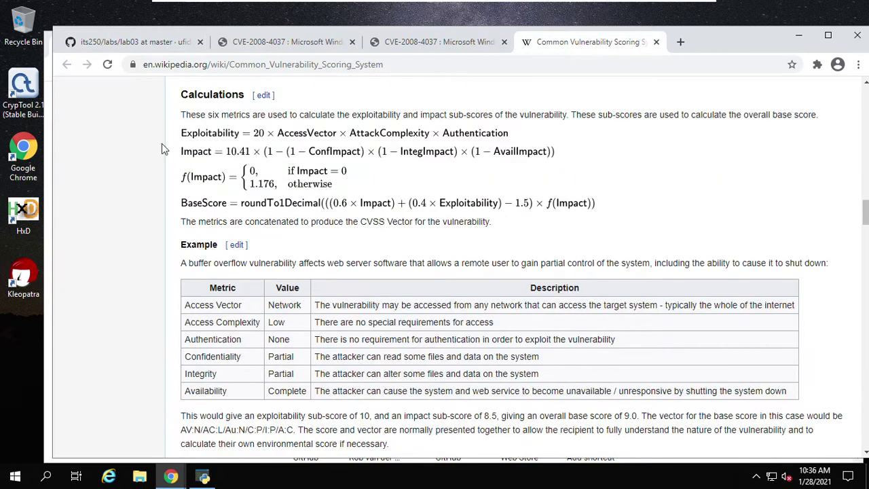
click(203, 476)
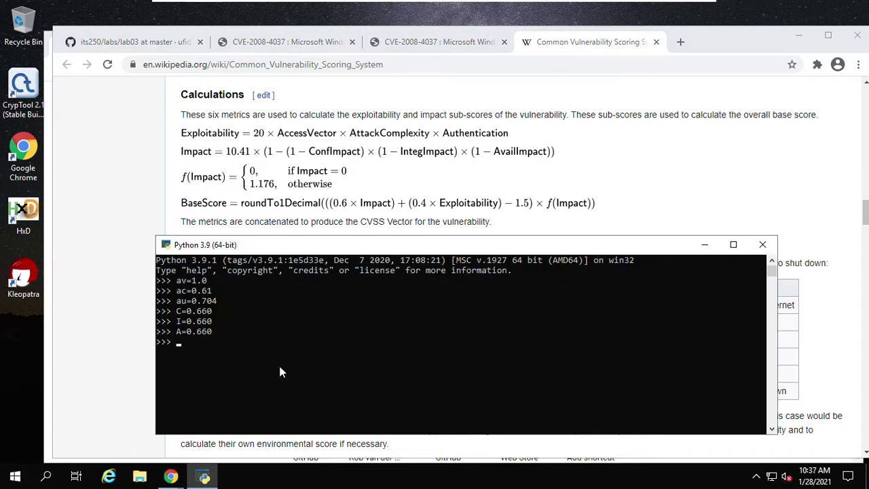
text(exploitability=20*av*ac*au)
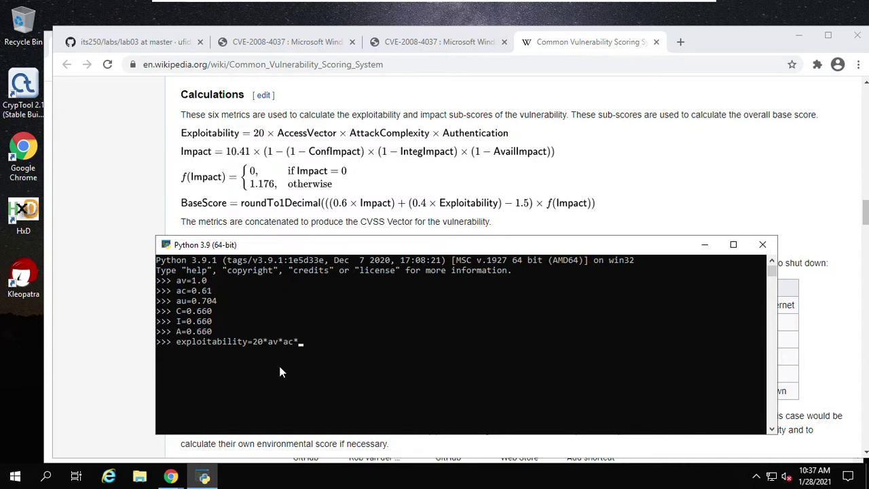
text(au)
key(Return)
text(exploitability)
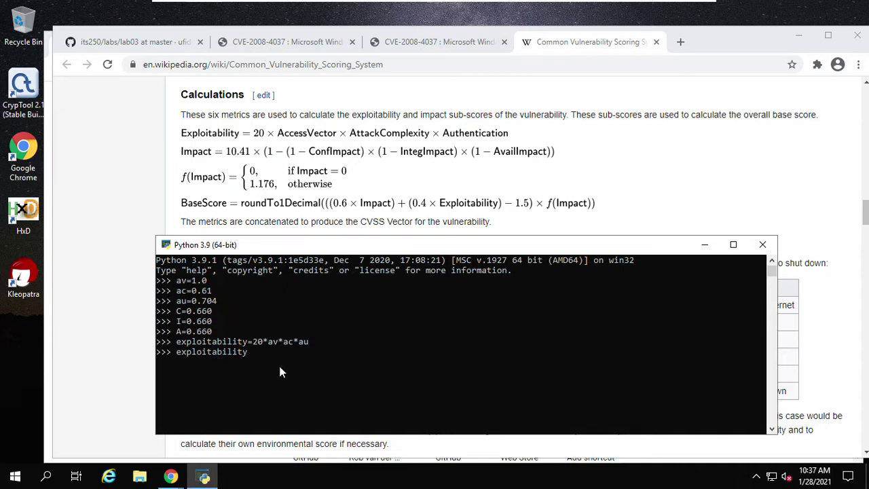
key(Return)
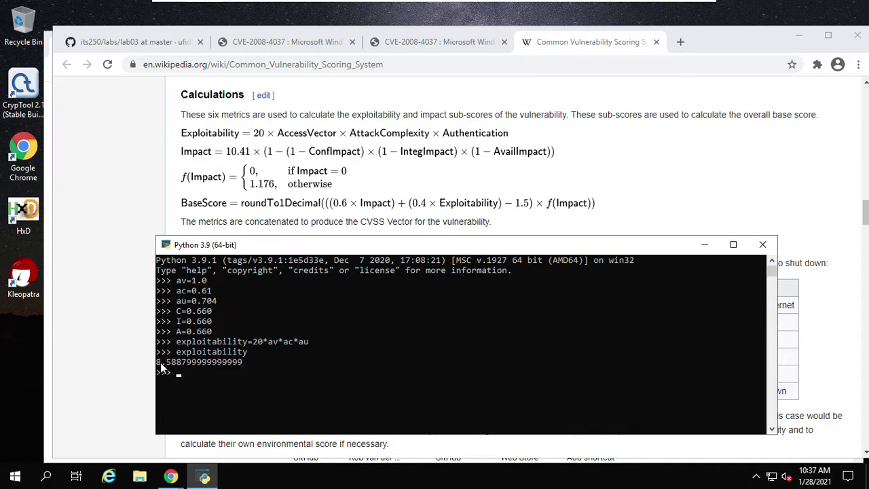
drag(157, 361, 183, 369)
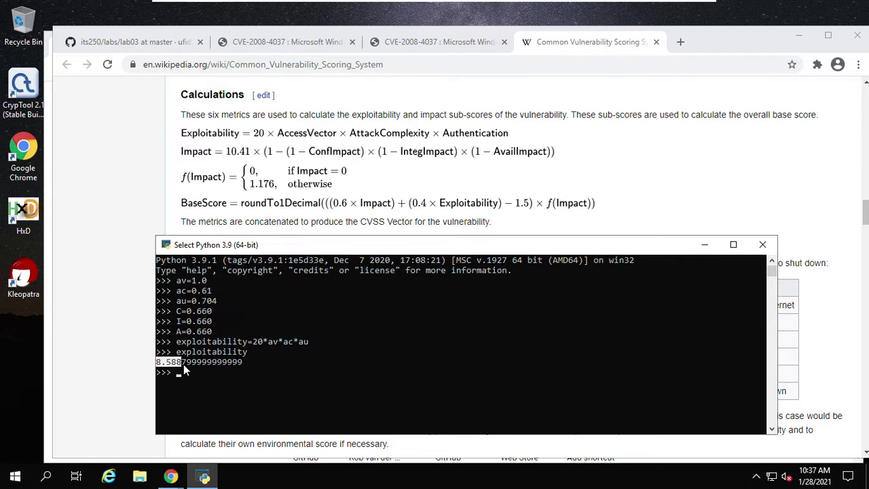
click(198, 373)
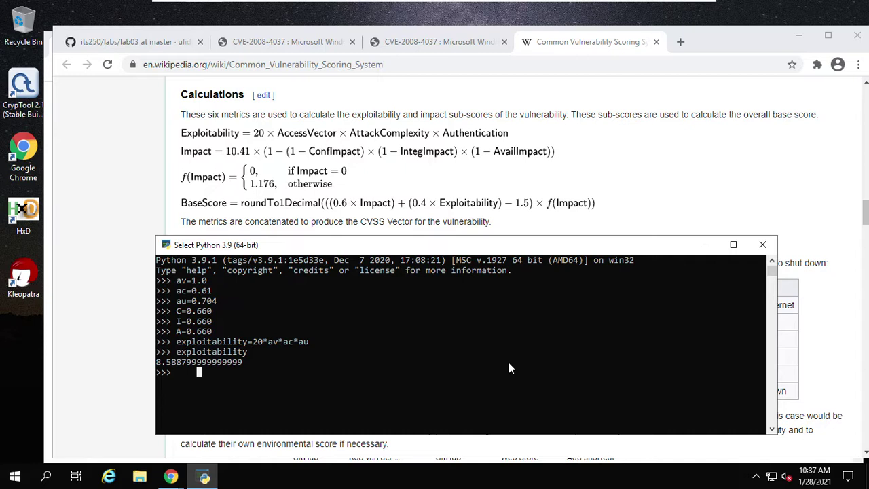
key(Escape)
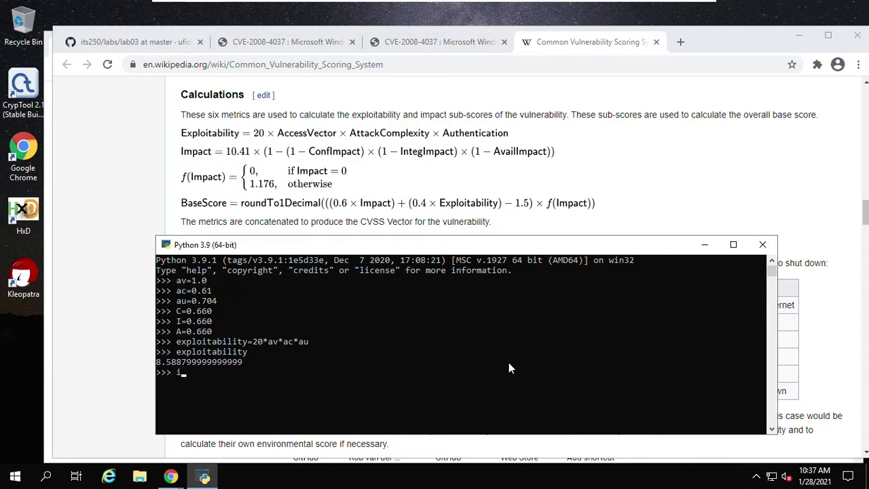
Step: Calculate the impact sub-score in the Python console as impact = 10.41 * (1 -(1-C)*(1-I)*(1-A)), and print its value
text(impact = 10.41 * ())
key(Left)
key(Left)
text(1 -()*())
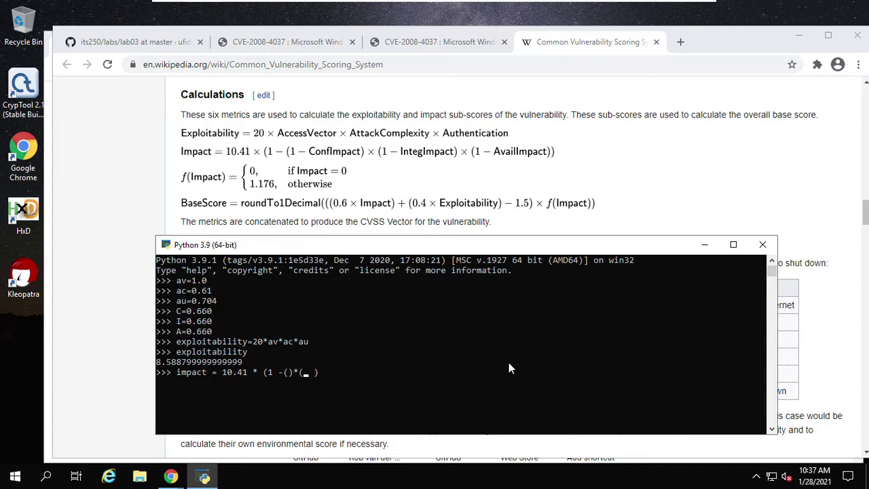
text(*())
key(Left)
key(Left)
key(Left)
key(Left)
key(Left)
text(1-C)
key(Right)
key(Right)
key(Right)
text(1-I)
text(1-A)
key(End)
text(impact)
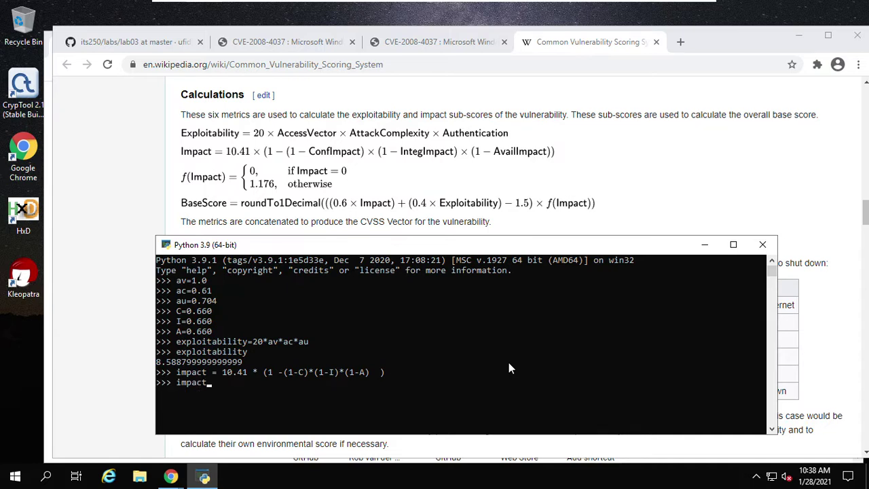
key(Return)
Step: Set fi = 1.176 in the Python console, compute cvss=((0.6*impact) + (0.4*exploitability) -1.5)*fi, and print the score
text(fi = 1.176)
key(Return)
text(cvss)
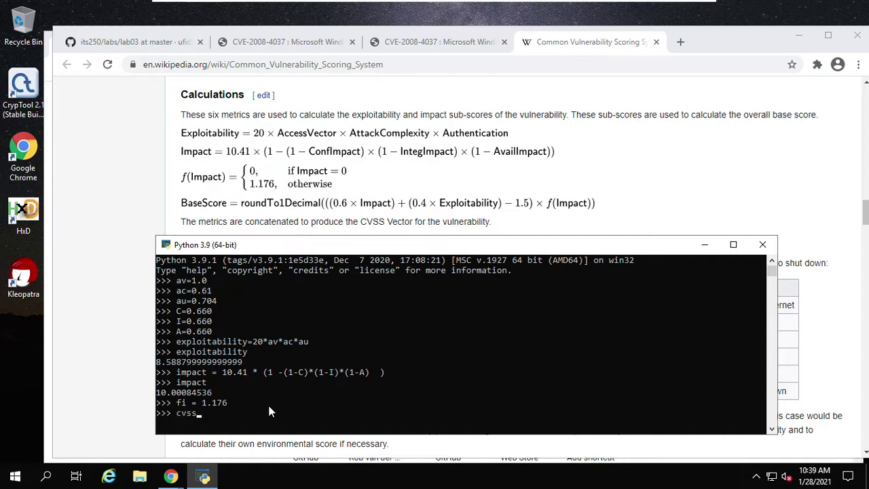
text(=)
text(())
text(*fi)
text(  ())
text( + ()
text() )
text(-)
text(1.5)
key(Left)
key(Left)
text(0.6*impact)
key(Right)
text(04)
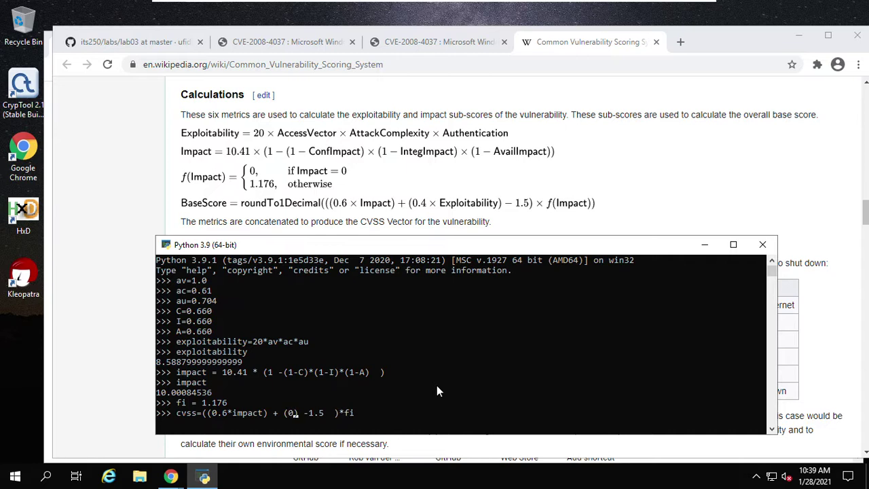
key(BackSpace)
text(.4)
text(*)
text(exploi)
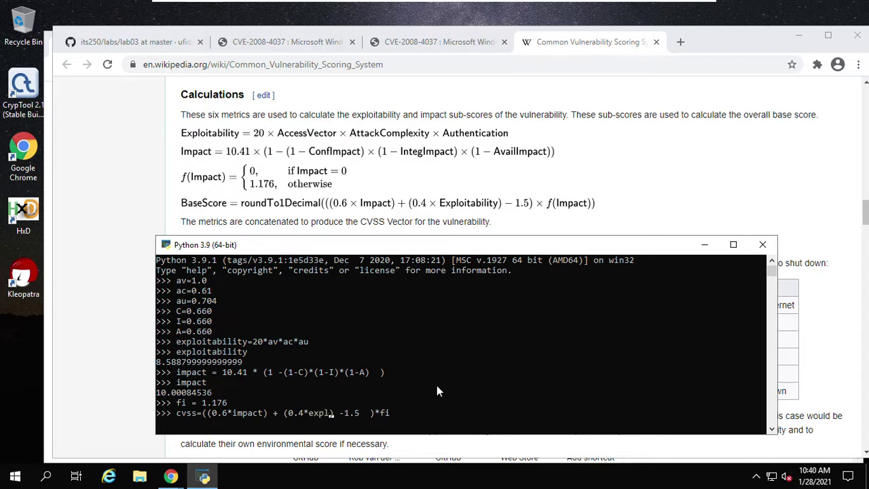
text(tability)
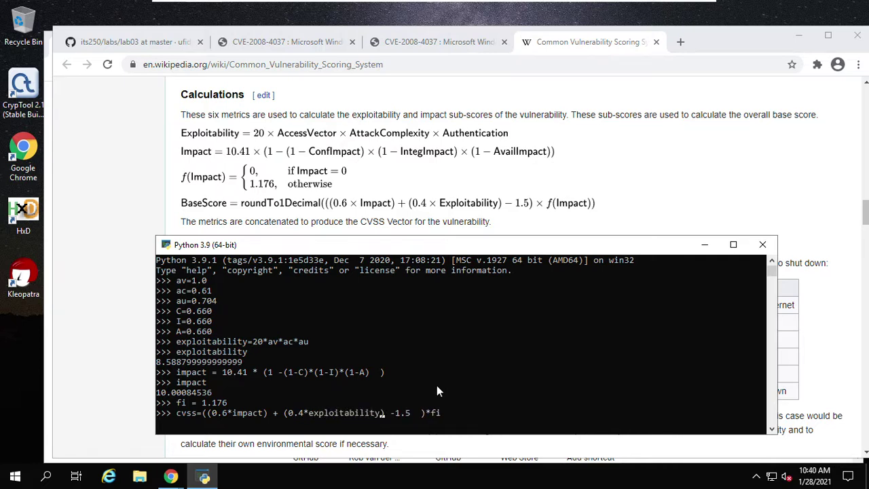
key(End)
key(Return)
text(cvss)
key(Return)
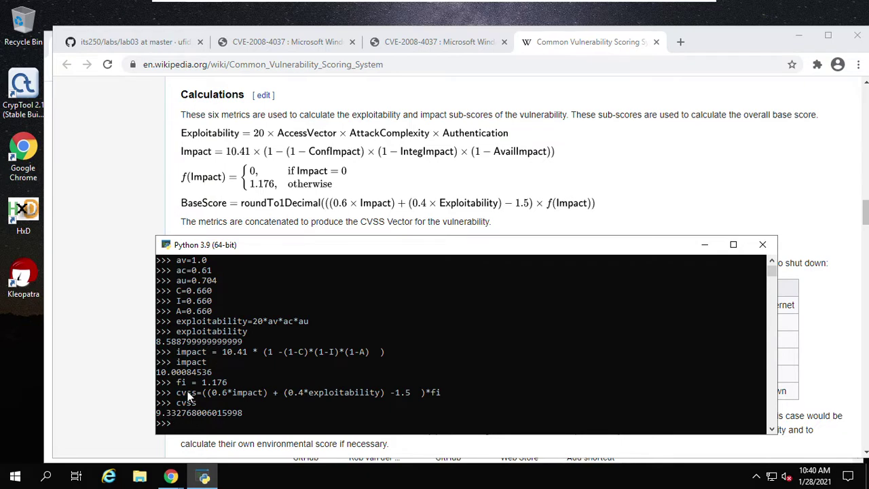
Step: Compare the calculated score with the CVSS score on the CVE Details page and the rounding in Wikipedia's BaseScore formula
click(407, 47)
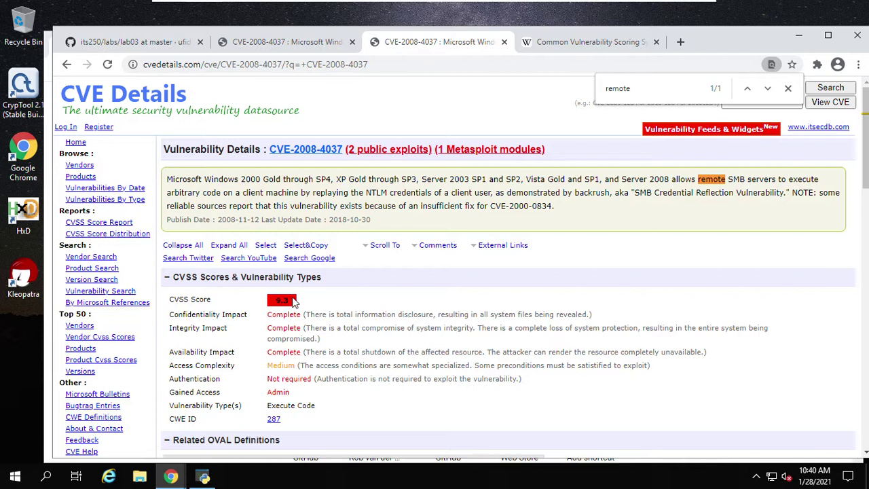
drag(295, 300, 273, 302)
click(555, 45)
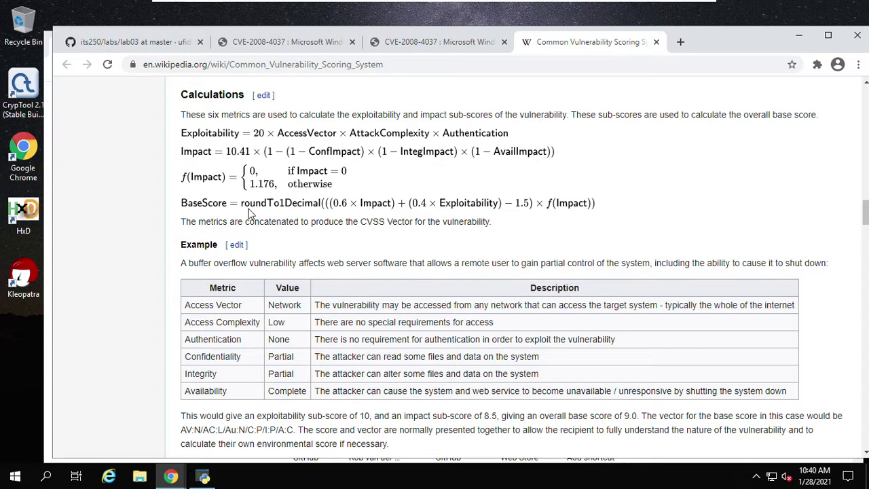
Step: Look through Wikipedia's CVSS version 2 base, temporal and environmental metric sections, on to the Version 3 section
scroll(311, 260, up, 8)
scroll(311, 260, up, 10)
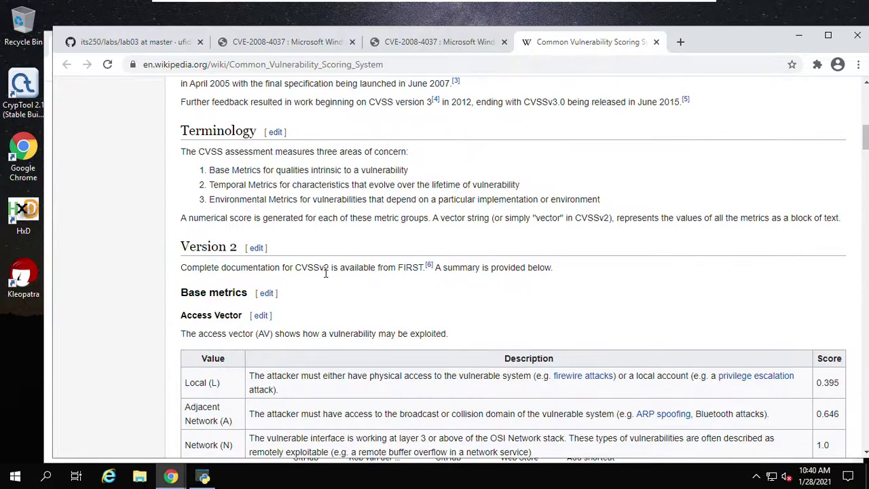
scroll(341, 294, down, 13)
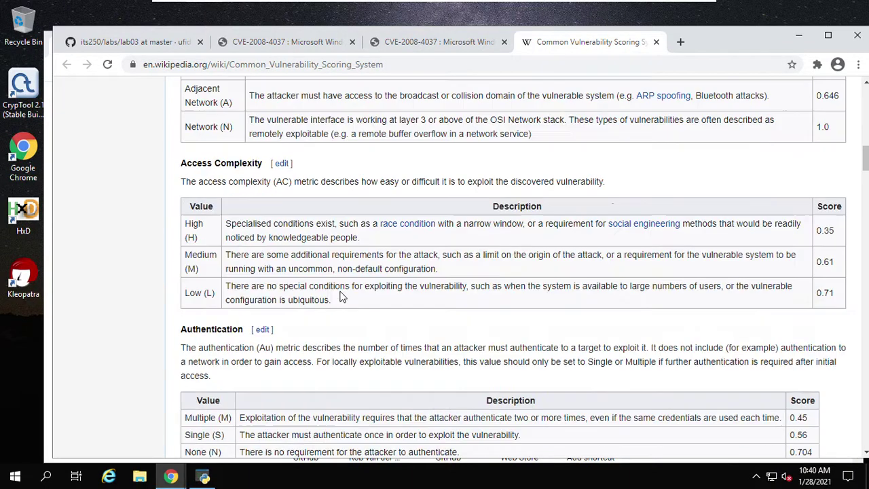
scroll(341, 295, down, 10)
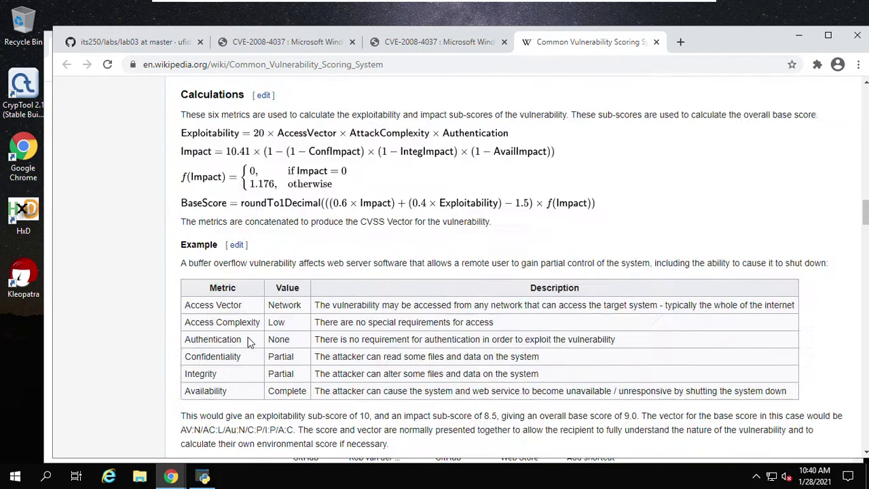
scroll(249, 342, down, 3)
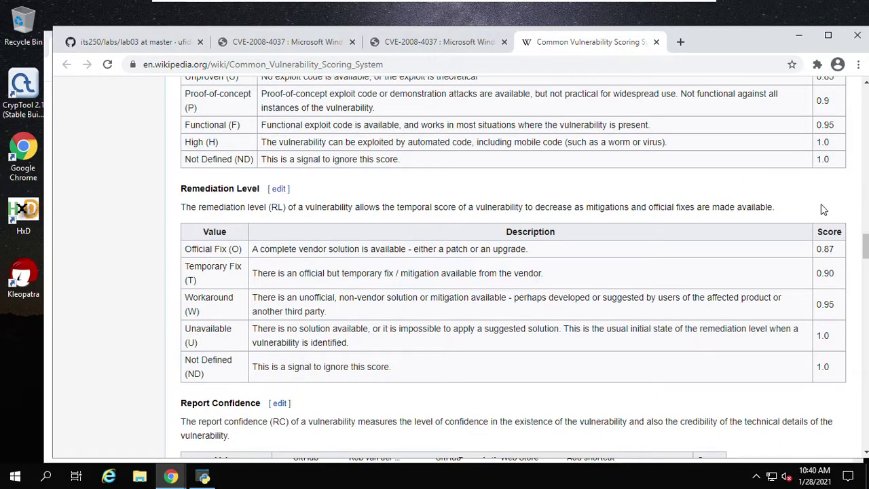
drag(864, 247, 865, 293)
scroll(561, 294, down, 5)
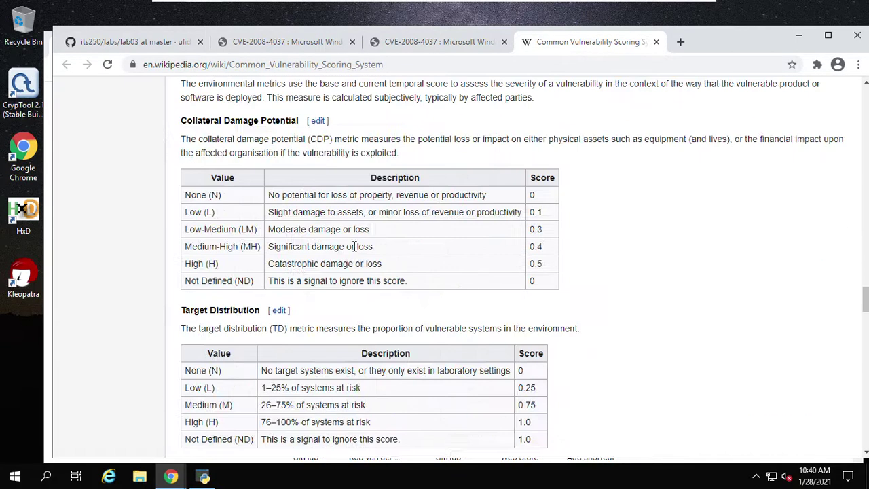
scroll(364, 216, up, 5)
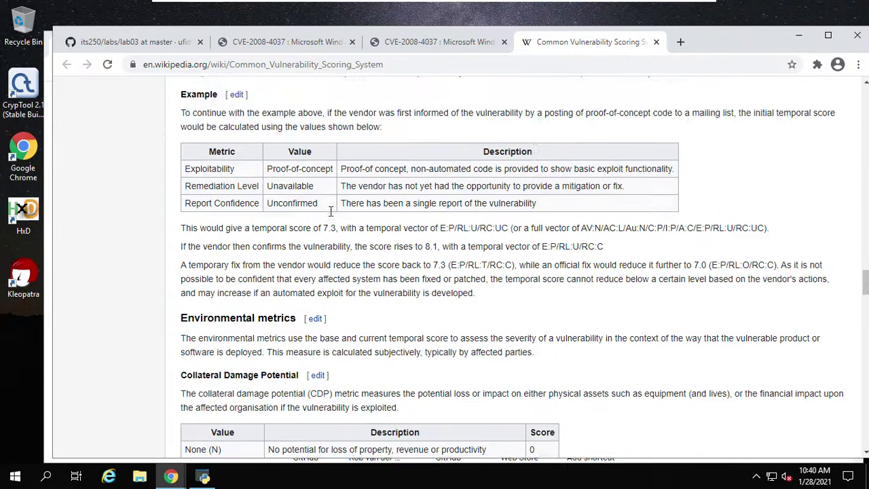
scroll(407, 326, down, 5)
scroll(407, 326, down, 15)
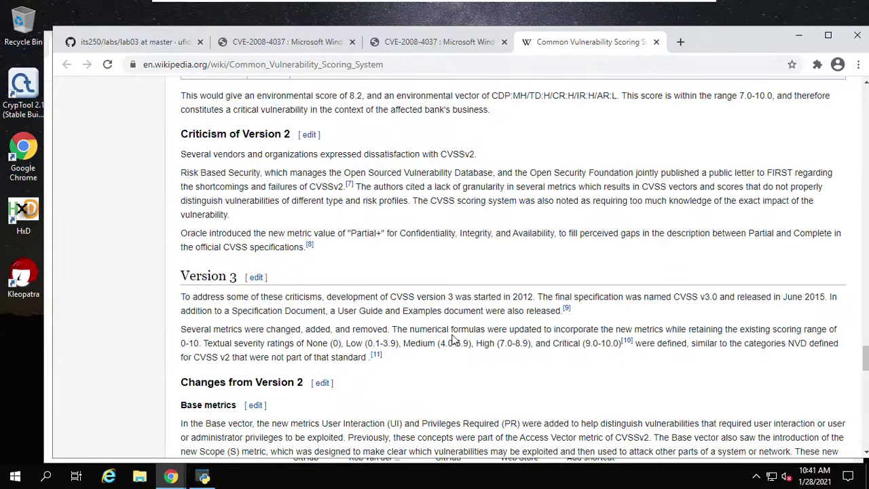
Step: Check the CVE Details page and highlight the CVSS vector item in the lab's review question
click(428, 42)
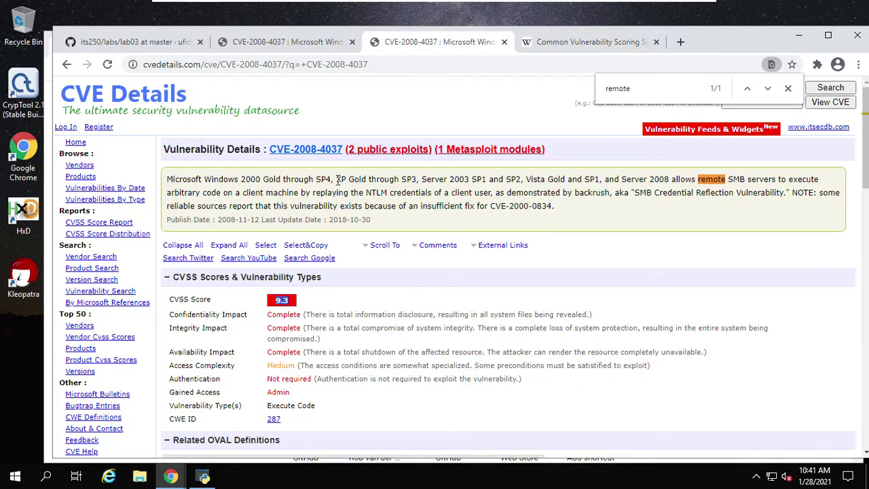
click(134, 42)
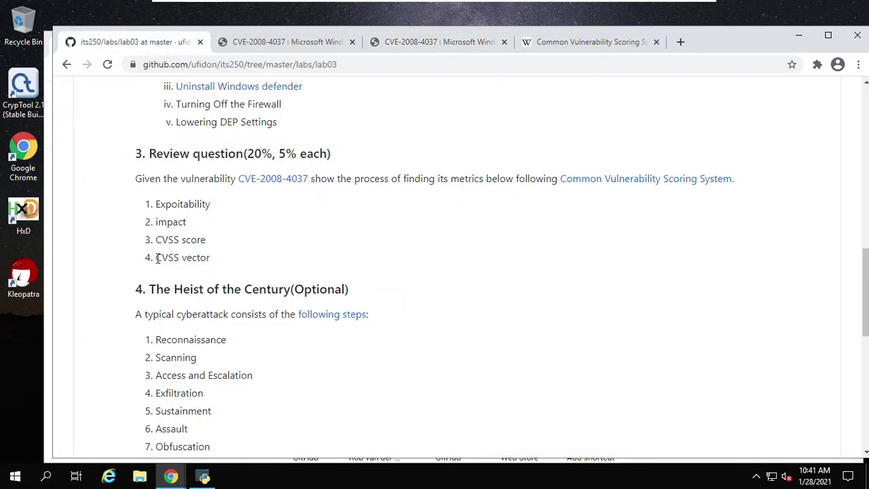
drag(157, 257, 191, 257)
drag(203, 258, 206, 258)
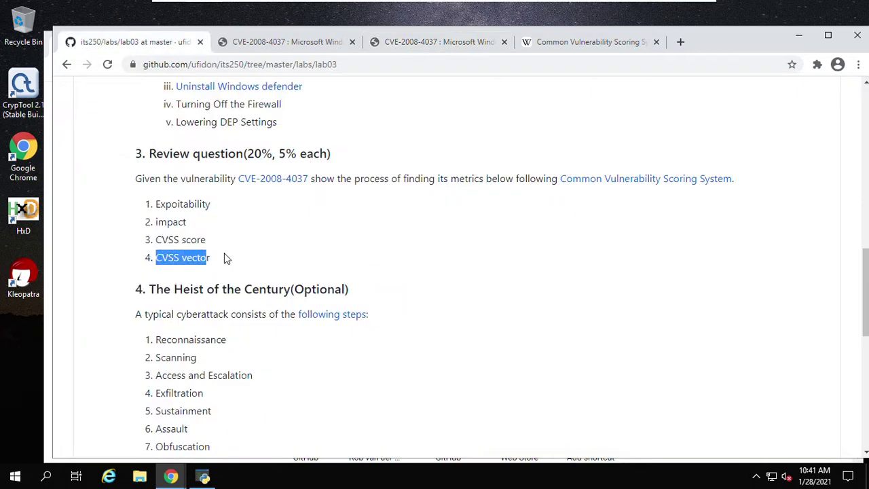
Step: Examine the environmental vector in Wikipedia's CVSS version 2 environmental metrics example
click(556, 42)
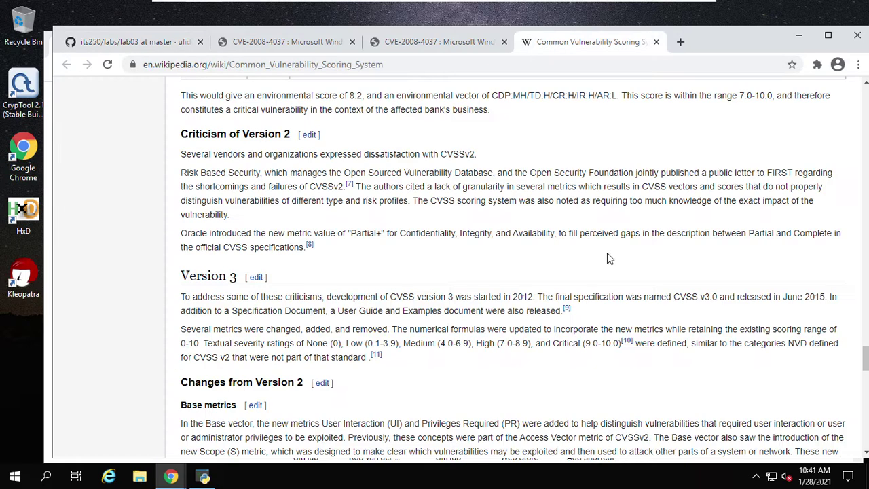
scroll(716, 312, up, 3)
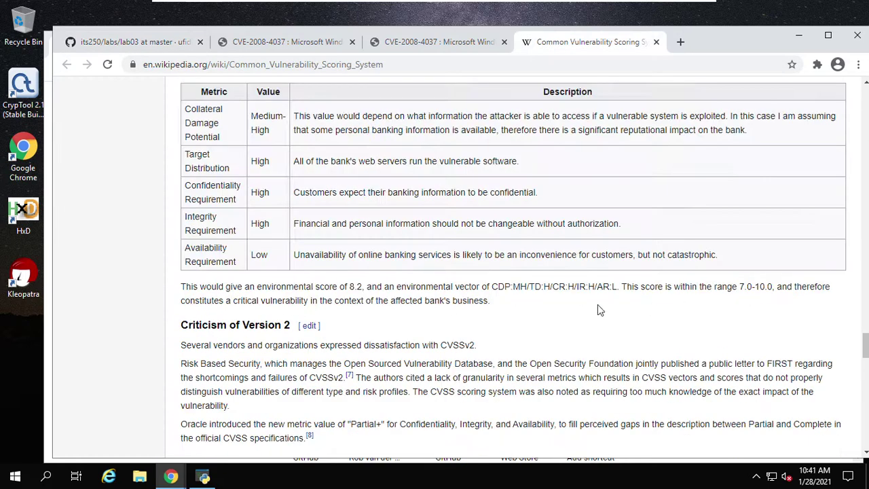
scroll(407, 272, up, 1)
scroll(406, 264, up, 4)
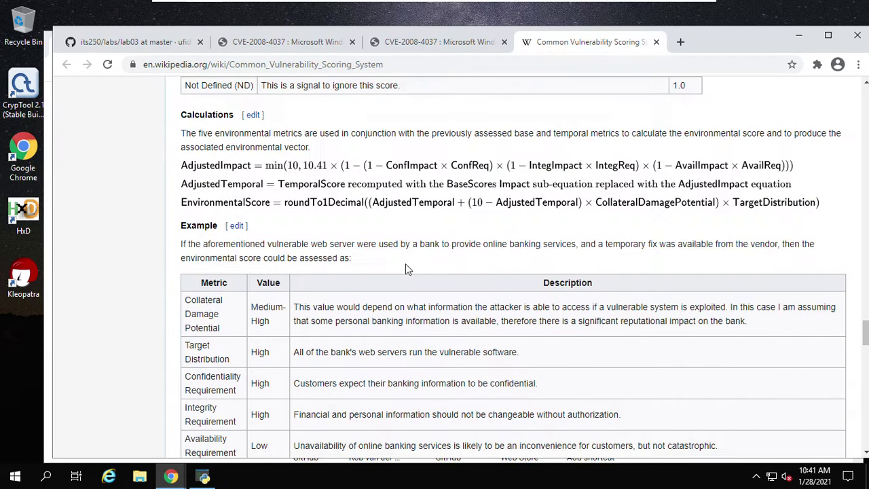
scroll(405, 265, down, 5)
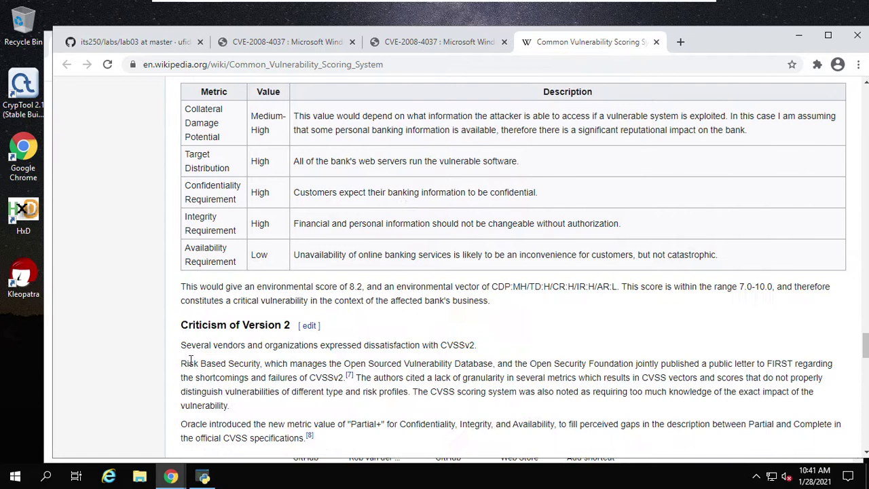
drag(206, 287, 642, 289)
click(649, 307)
drag(396, 286, 543, 290)
Step: Look back through Wikipedia's environmental metric tables and examine the temporal vector in the temporal metrics example
scroll(478, 190, up, 5)
scroll(478, 190, up, 3)
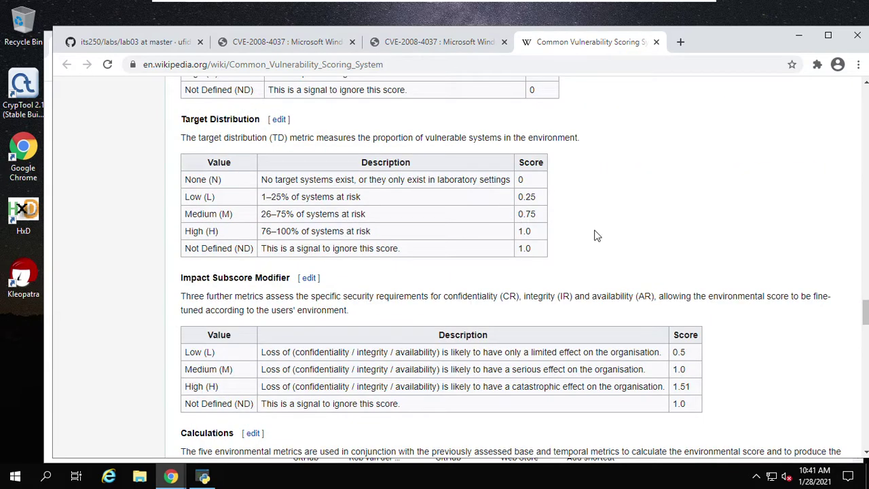
scroll(596, 235, up, 1)
scroll(596, 235, up, 4)
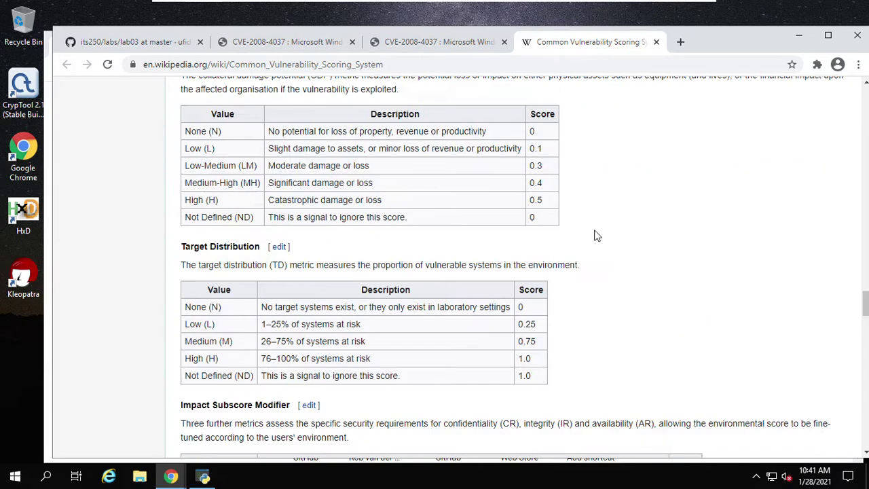
scroll(596, 235, up, 2)
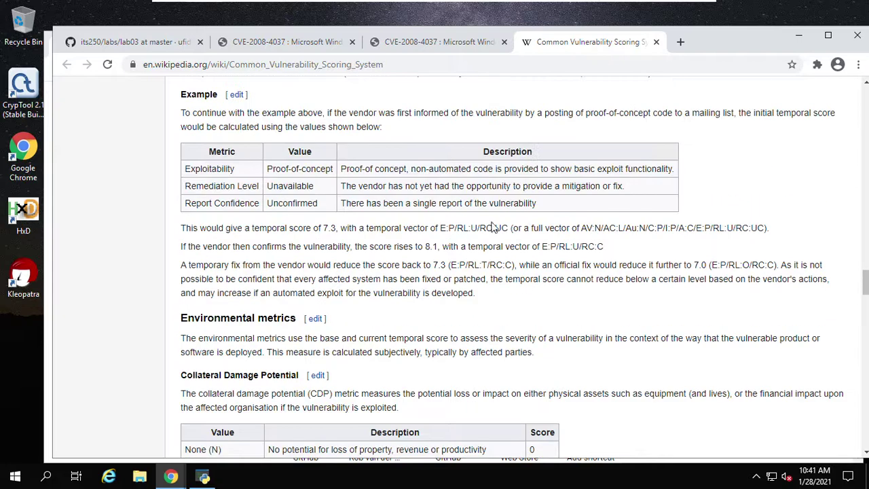
drag(360, 230, 478, 230)
scroll(611, 235, up, 3)
scroll(616, 236, up, 4)
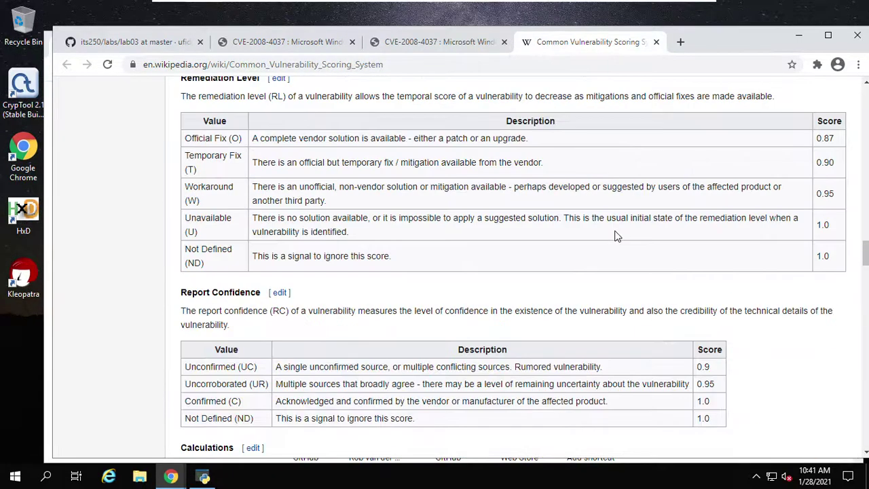
Step: Find the base metrics example on the Wikipedia page and highlight its sentence about the base score vector
scroll(615, 235, up, 8)
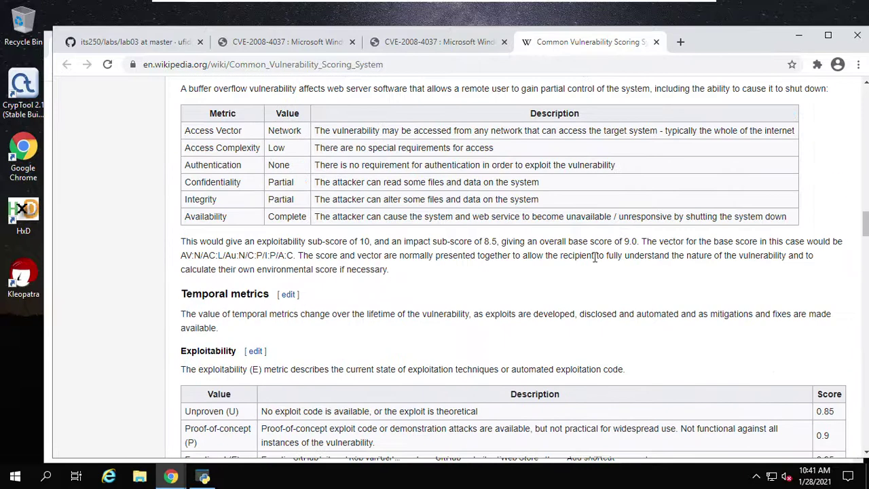
scroll(595, 252, up, 4)
scroll(600, 265, down, 5)
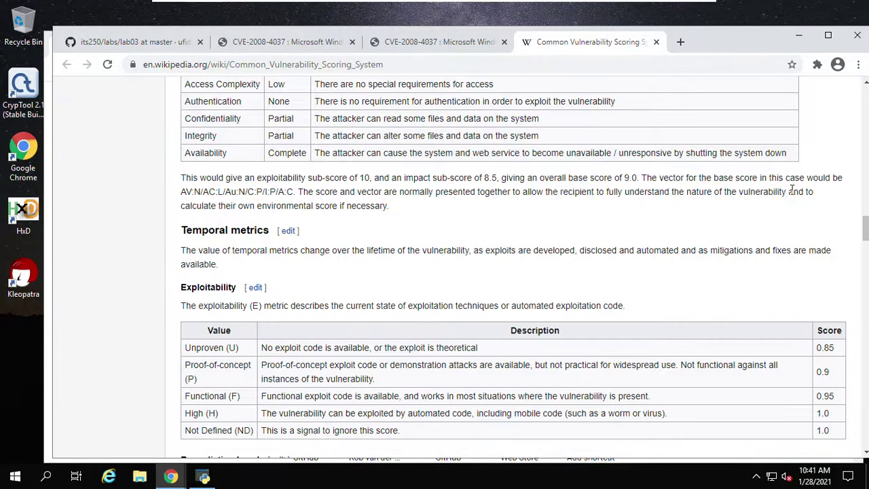
drag(643, 178, 296, 192)
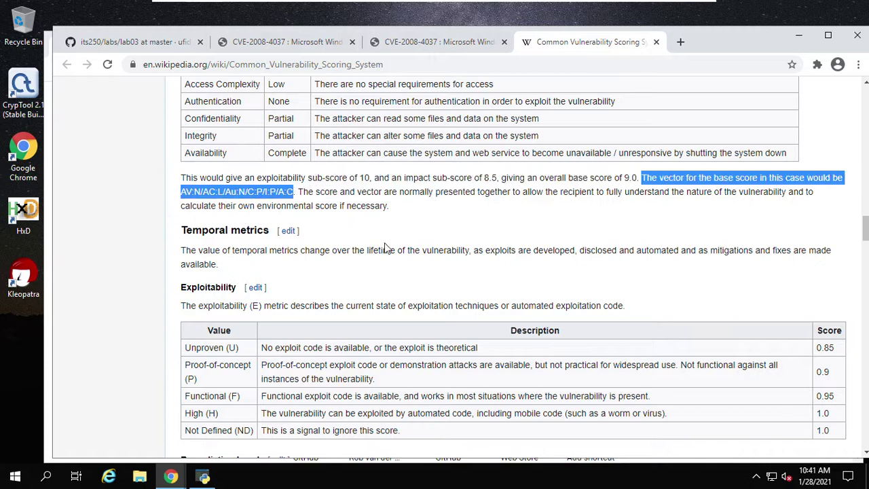
scroll(487, 279, up, 1)
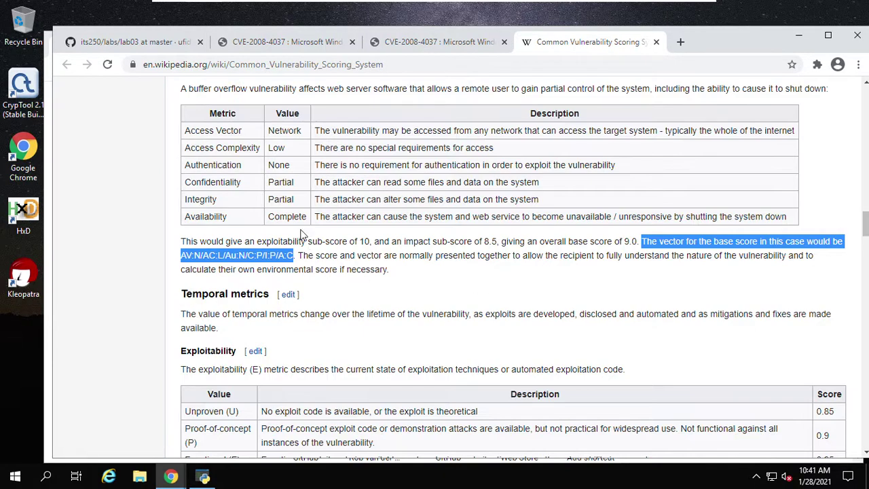
Step: Examine the components of the example base vector AV:N/AC:L/Au:N/C:P/I:P/A:C against the metric table above it
click(248, 199)
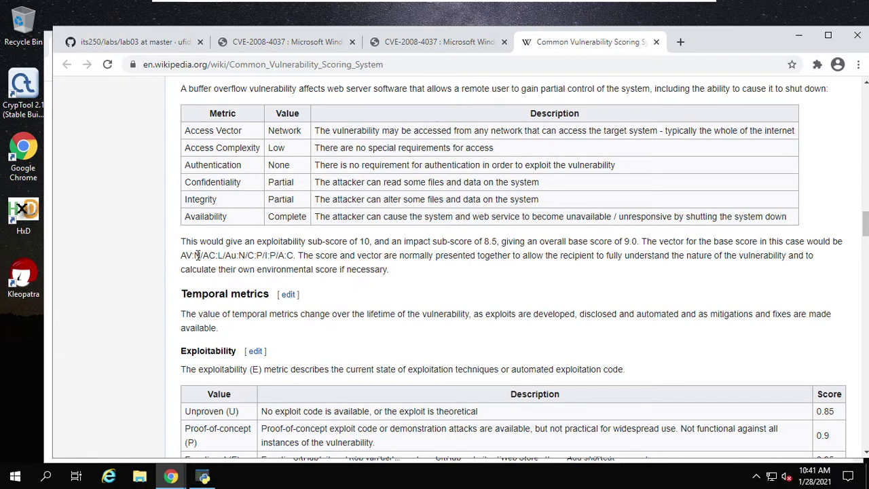
drag(200, 255, 181, 255)
drag(202, 255, 226, 256)
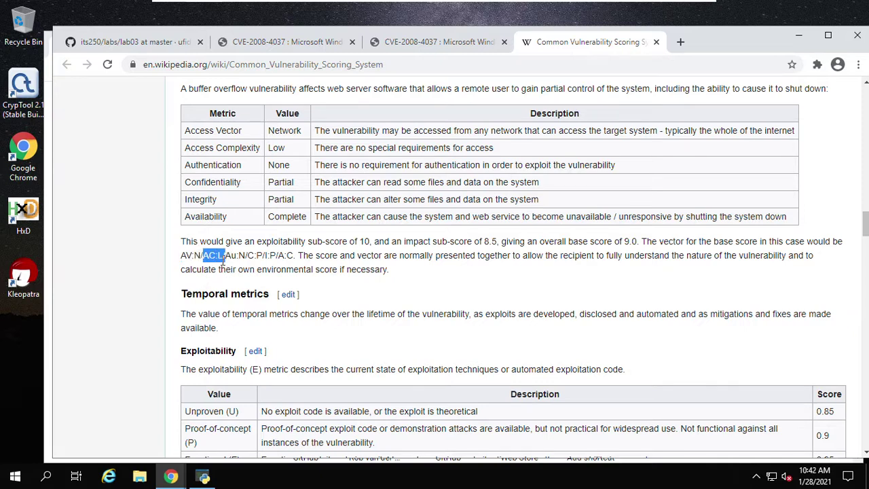
click(220, 257)
drag(221, 257, 253, 256)
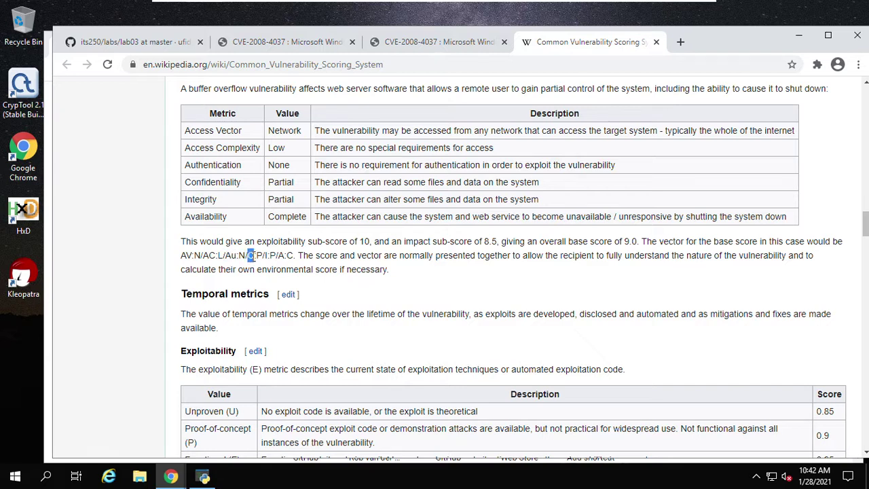
drag(254, 256, 294, 256)
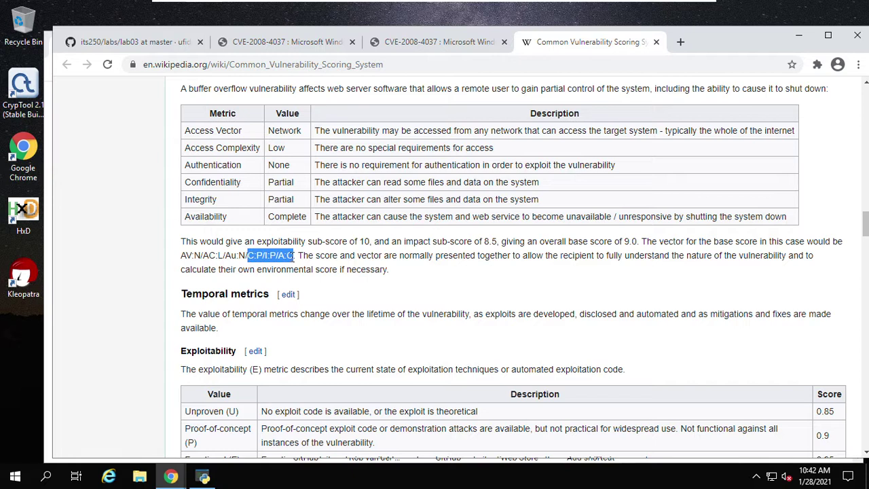
click(276, 272)
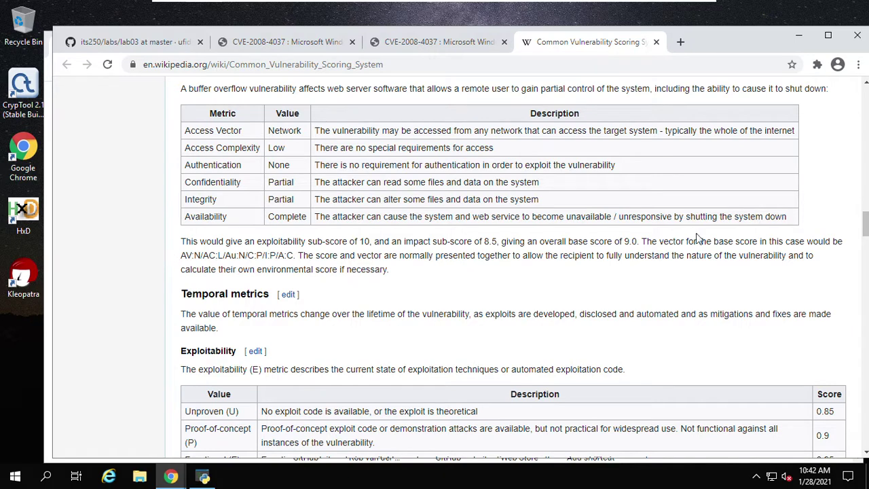
drag(668, 243, 689, 243)
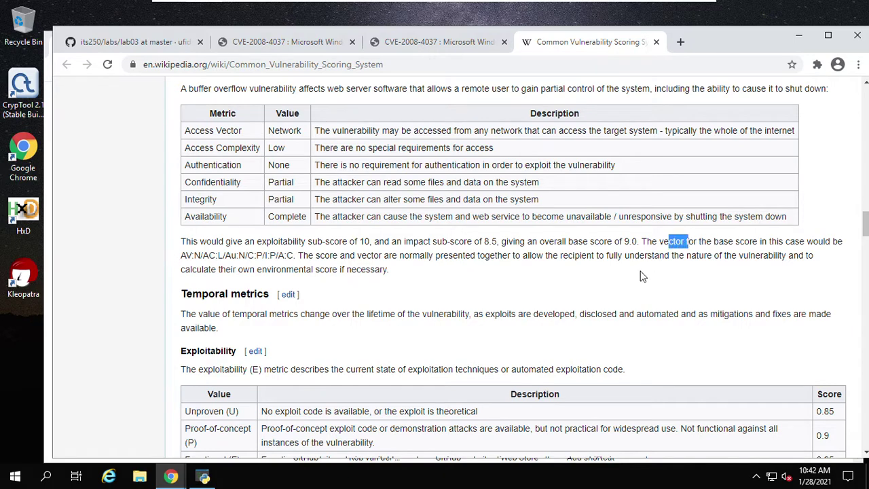
click(459, 268)
Step: Review the CVSS impact, access complexity and authentication ratings of CVE-2008-4037 on CVE Details, and return to the Wikipedia example
click(395, 42)
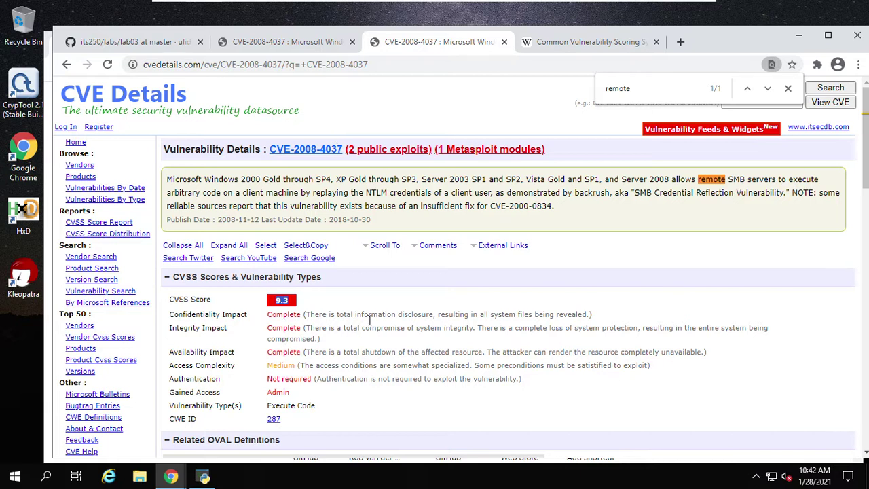
scroll(416, 255, down, 1)
scroll(416, 249, down, 1)
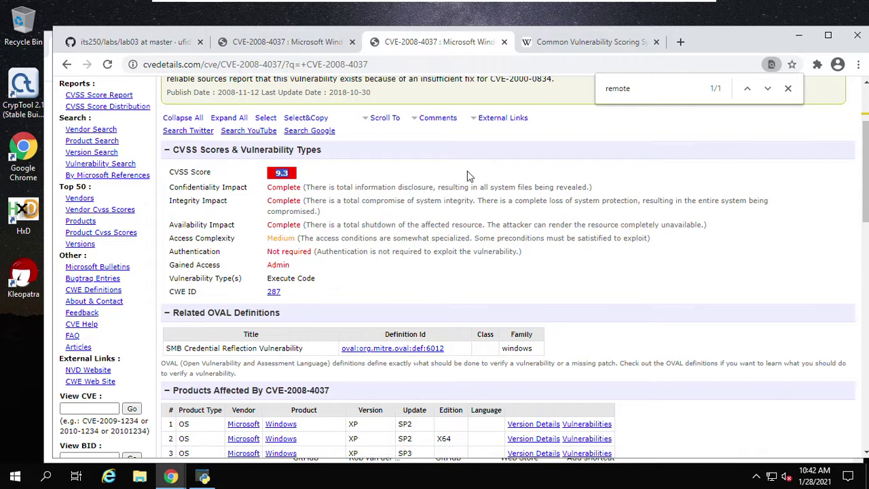
click(551, 49)
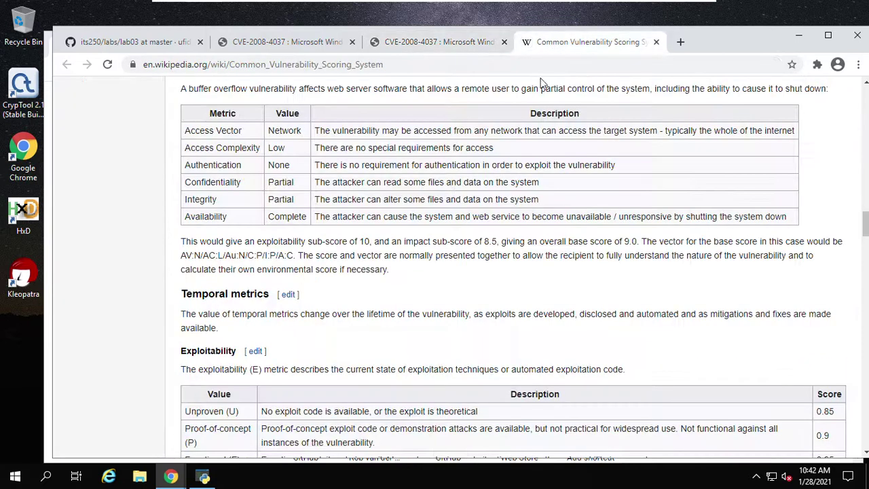
Step: Switch to the Python console and begin the CVSS vector with V = AV:N/AC:M, following the format of Wikipedia's example
click(202, 478)
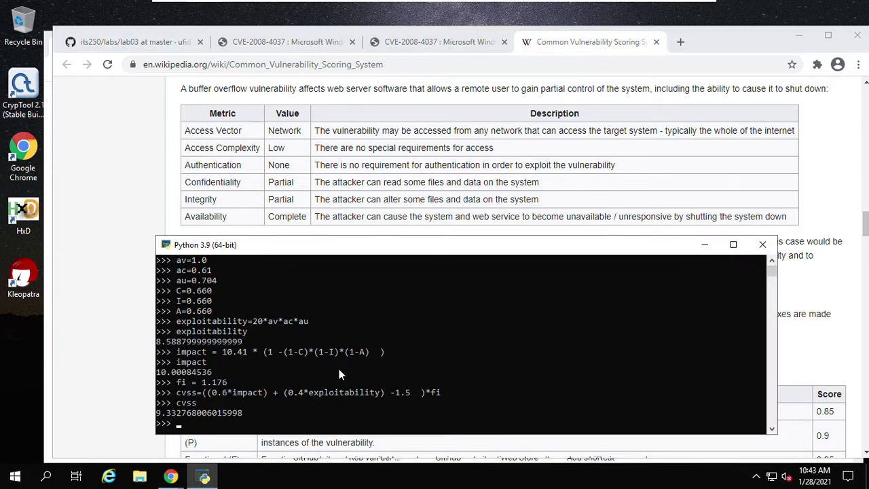
text(V =)
scroll(315, 170, down, 1)
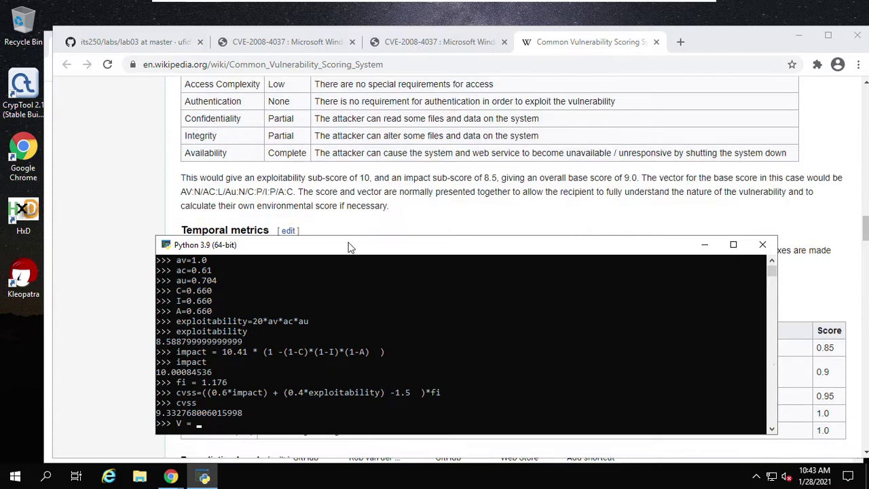
text(= AV:N/)
scroll(387, 197, up, 1)
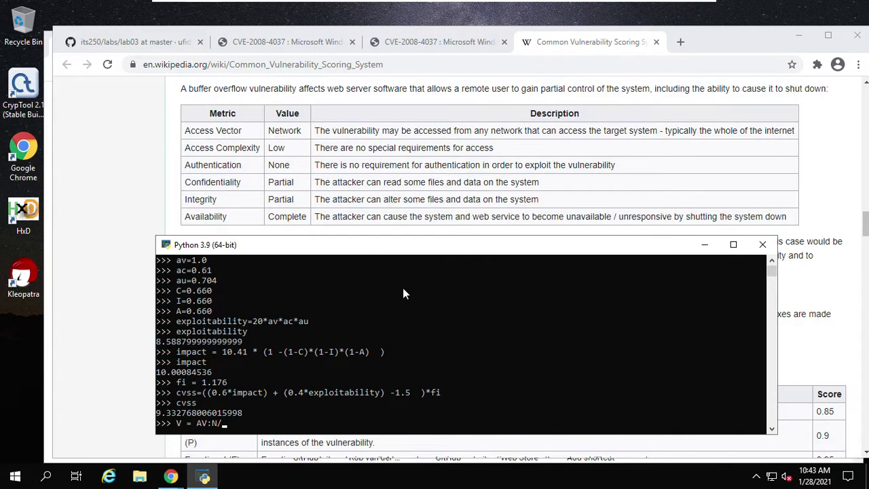
text(AC)
text(:M)
Step: Check the access complexity on CVE Details and complete the console vector as V = AV:N/AC:M/Au:N/C:C/I:C/A:C
click(408, 43)
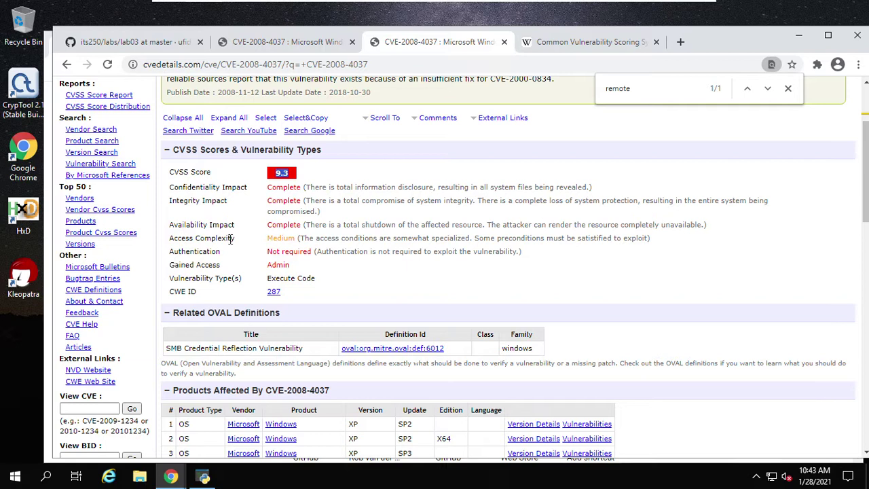
click(553, 48)
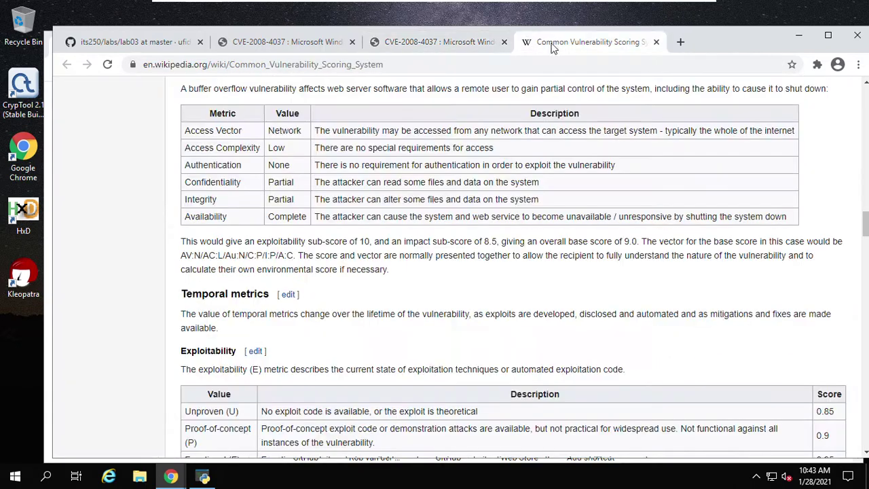
click(202, 476)
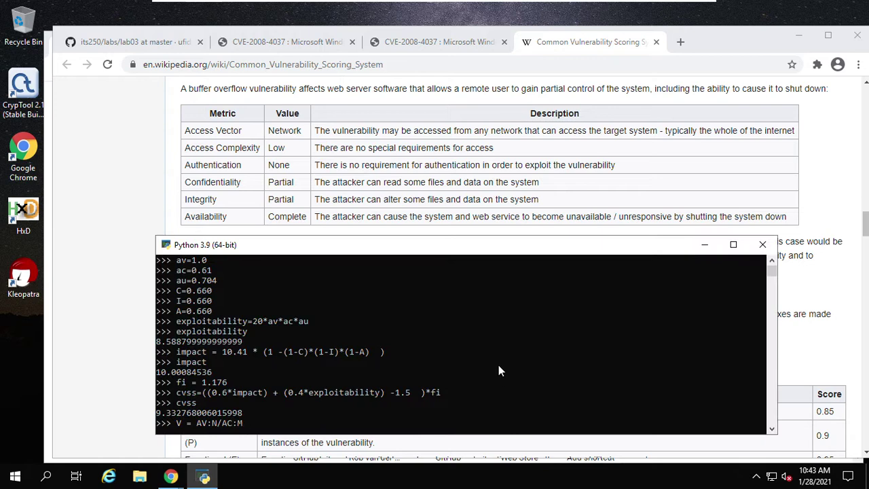
key(BackSpace)
key(BackSpace)
text(/)
scroll(427, 178, down, 1)
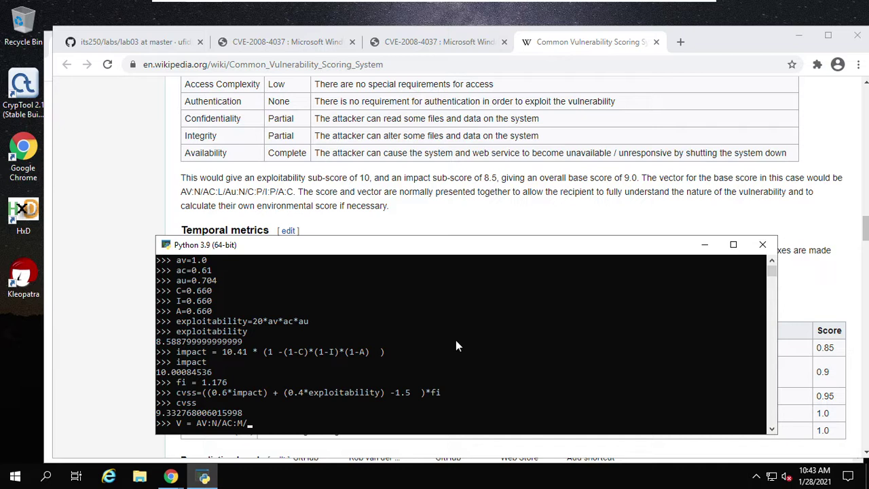
text(Au:N)
text(A:C)
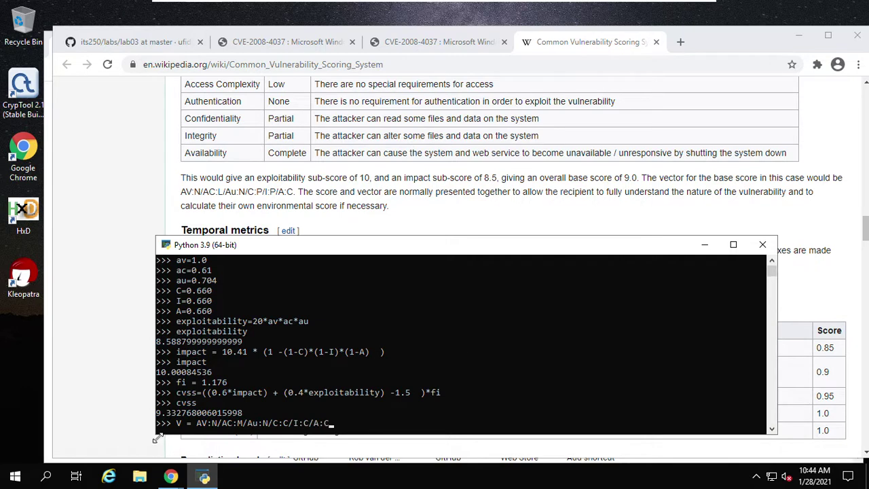
Step: Highlight the complete vector in the console and check it against the CVSS vector item in the lab's review question
drag(194, 422, 333, 428)
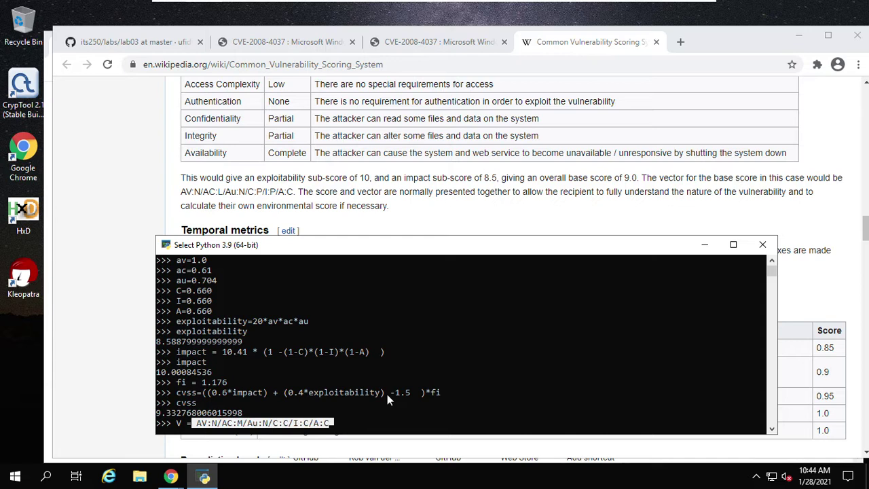
click(163, 45)
click(163, 271)
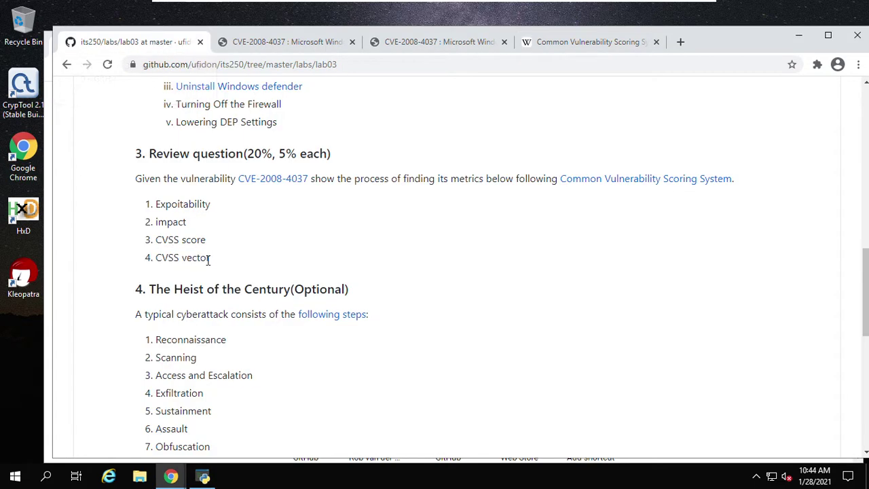
drag(217, 266, 142, 256)
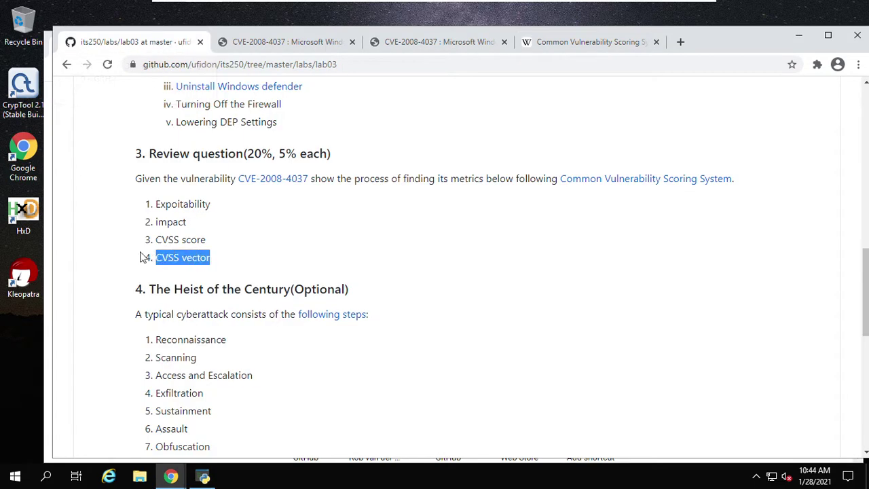
click(250, 262)
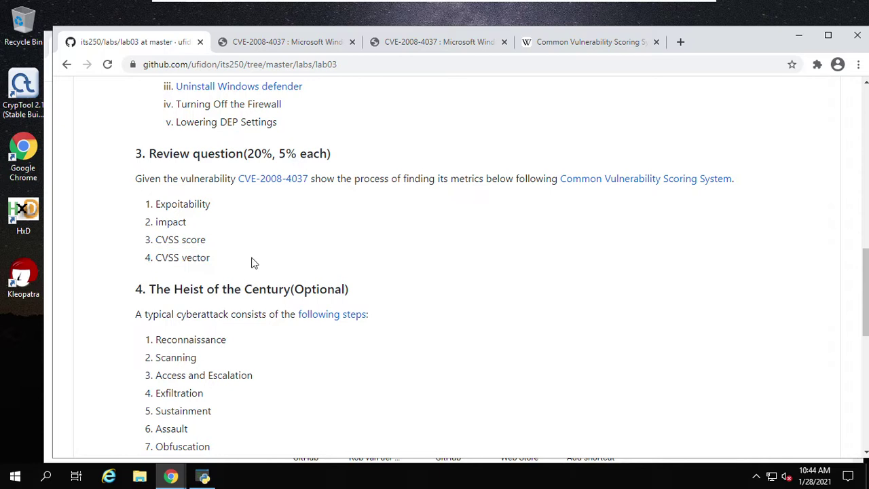